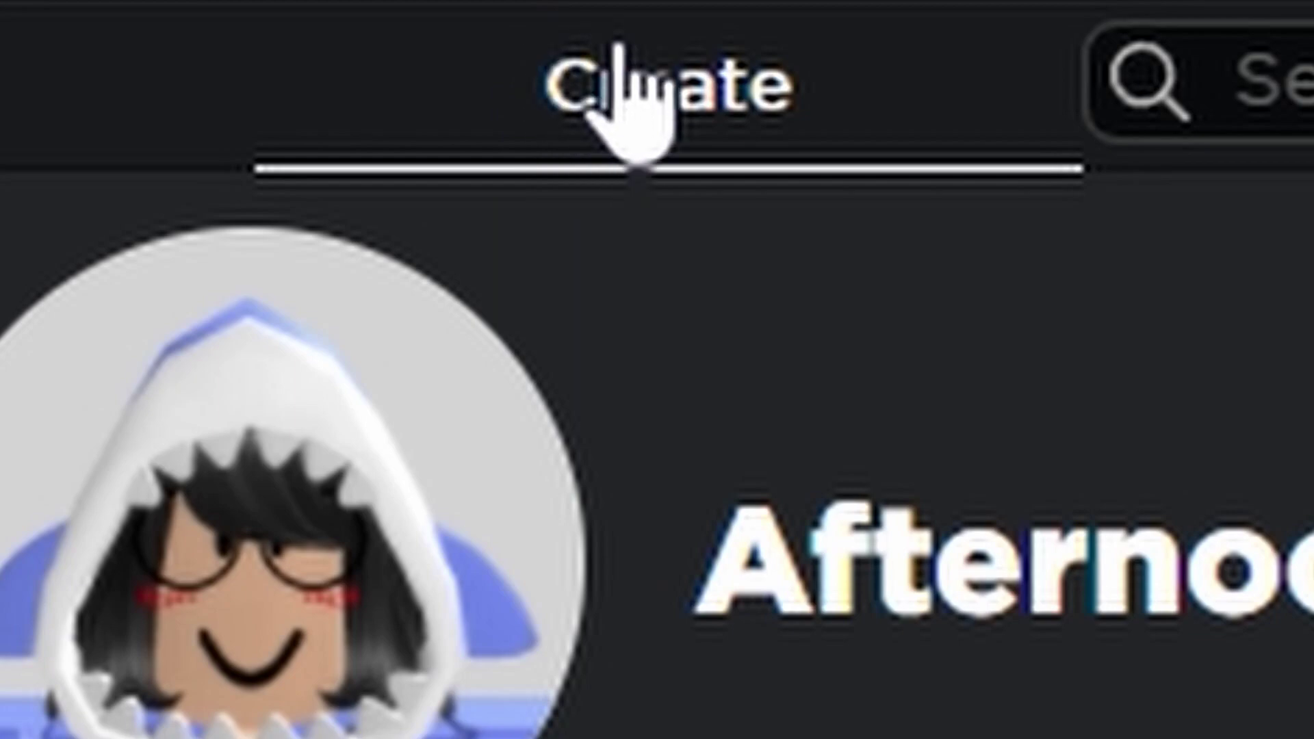
# Go to the creations area and launch the copyable game in Roblox Studio from its experience page
pyautogui.click(633, 103)
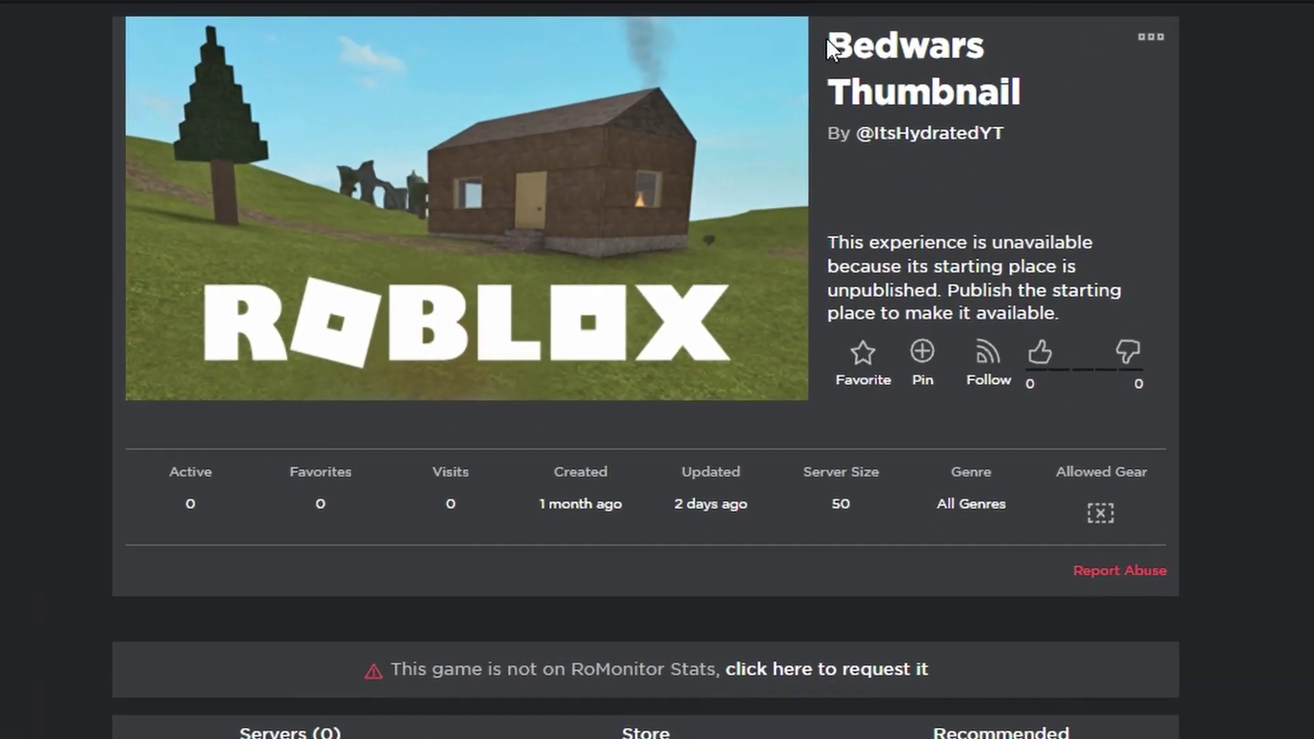
pyautogui.moveTo(808, 40); pyautogui.dragTo(1054, 99)
pyautogui.click(1221, 112)
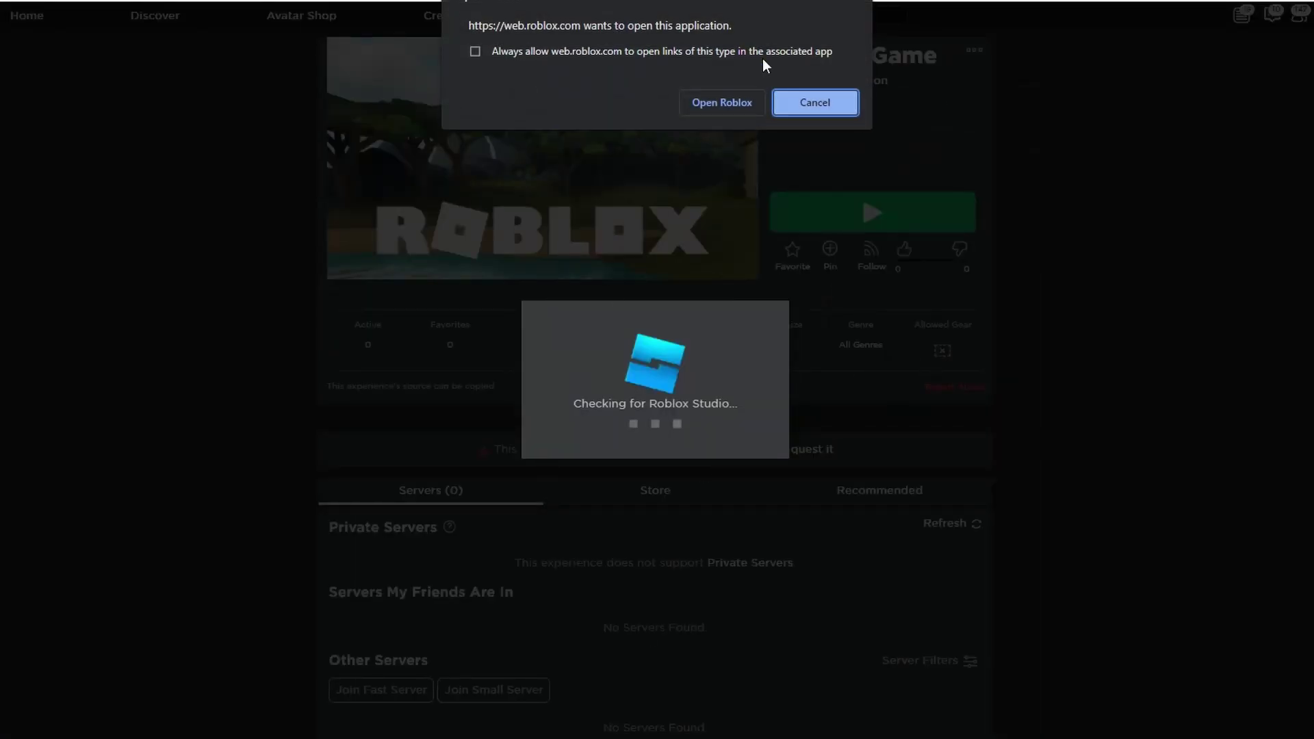
pyautogui.click(761, 102)
# Open the Bedwars Thumbnail experience for editing from the list of own experiences
pyautogui.click(432, 14)
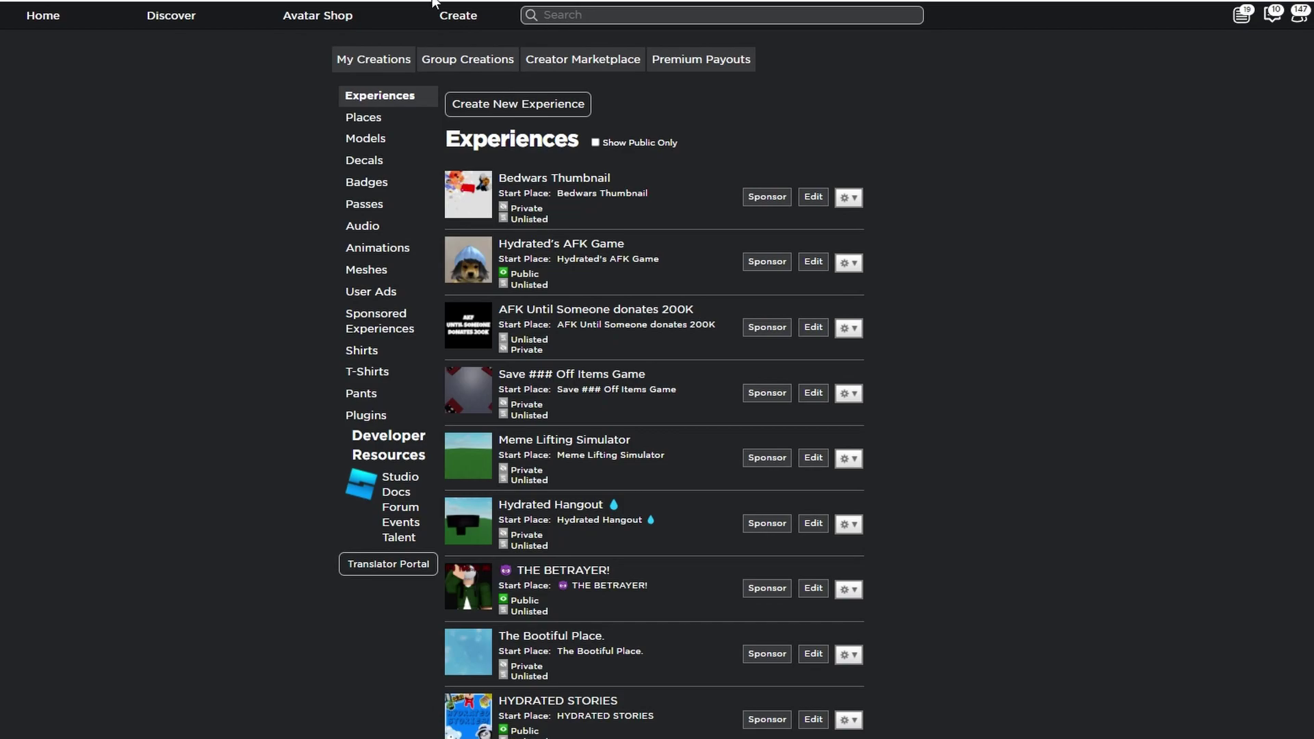
pyautogui.click(815, 198)
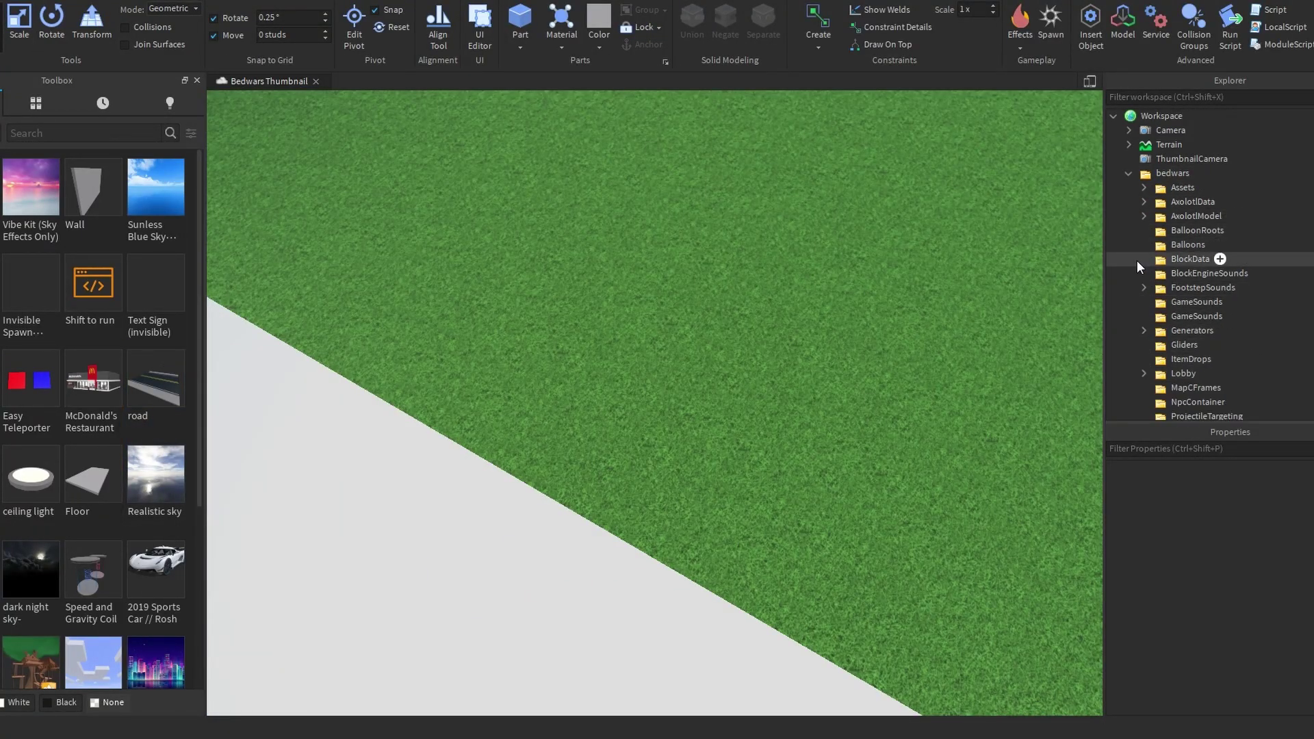
# Collapse the bedwars folder and set the BasePlate's Origin Position to zero coordinates
pyautogui.click(1129, 174)
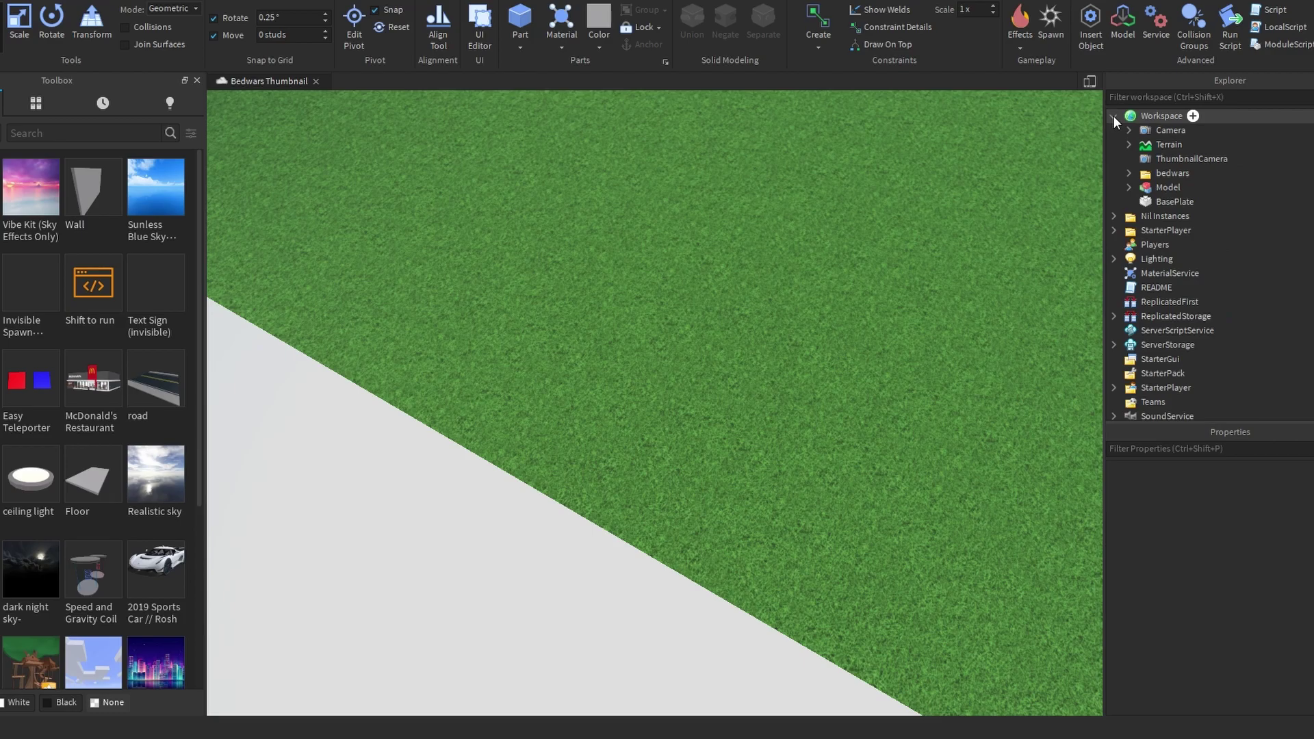
pyautogui.click(1144, 200)
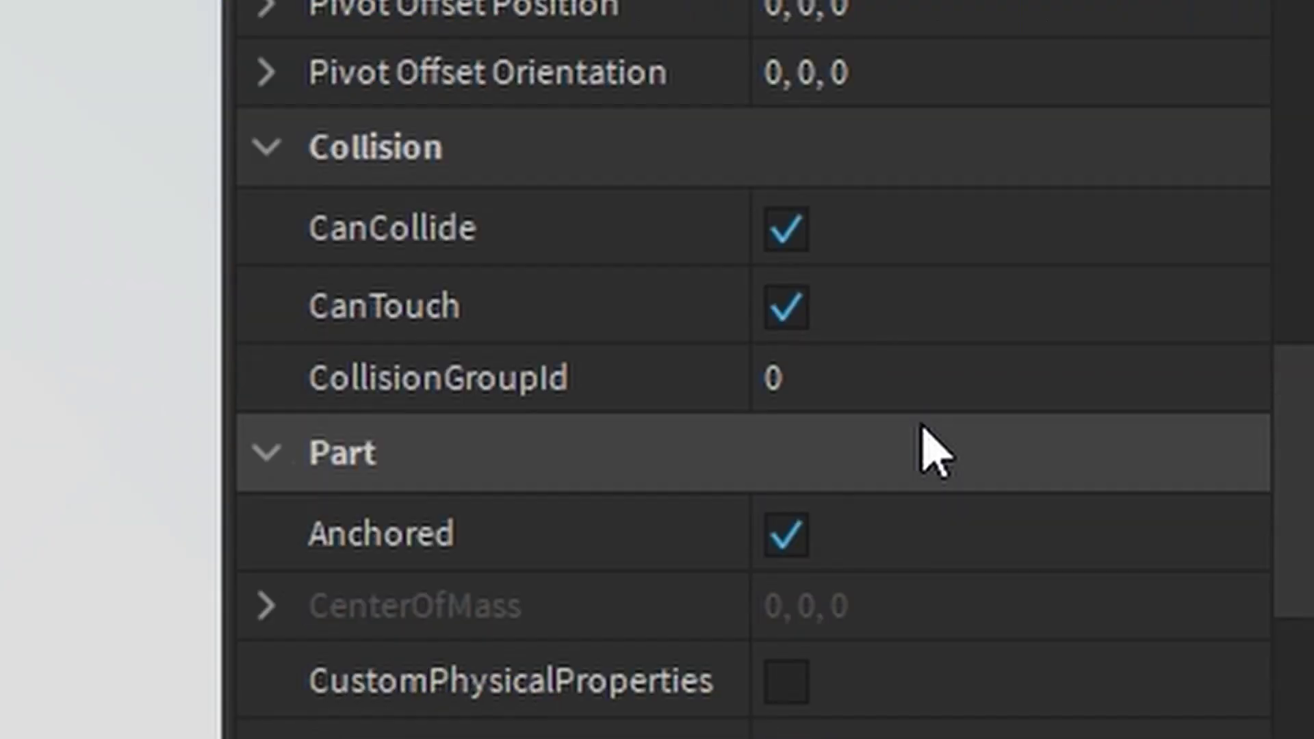
pyautogui.scroll(1, 922, 428)
pyautogui.scroll(-4, 895, 411)
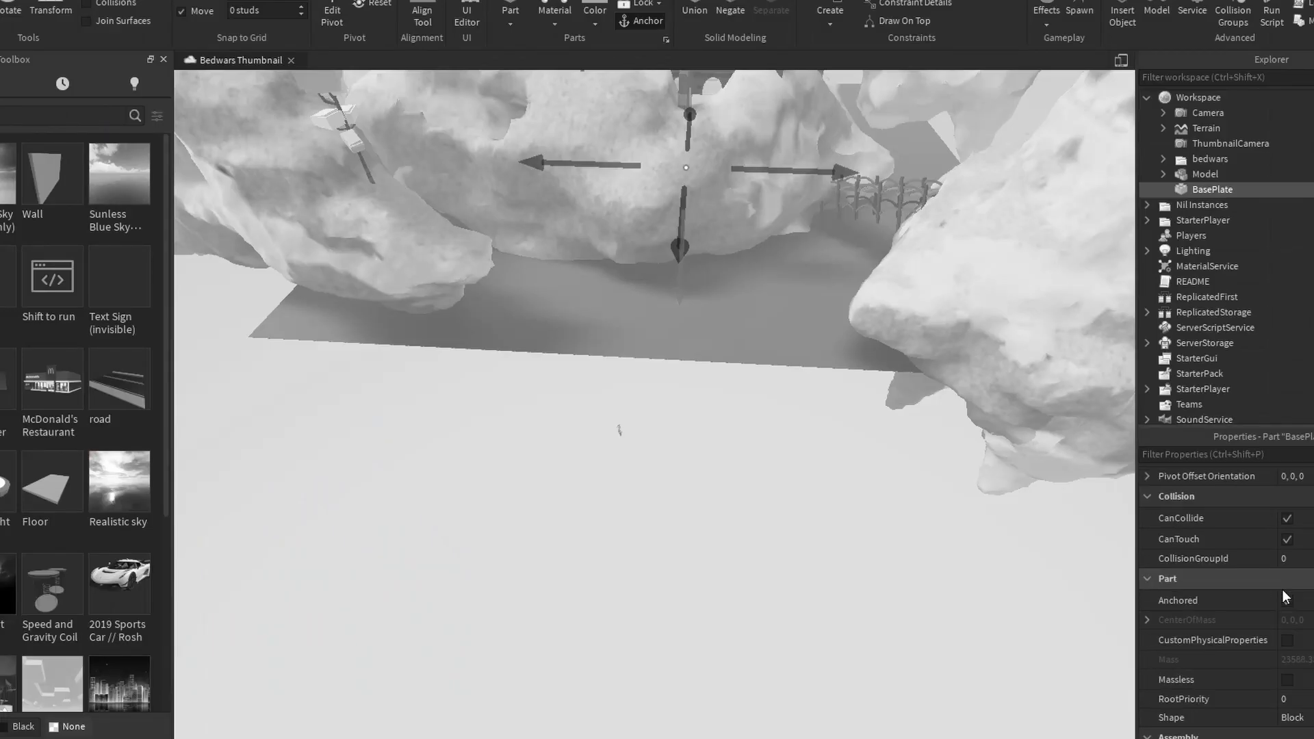
pyautogui.scroll(4, 1285, 597)
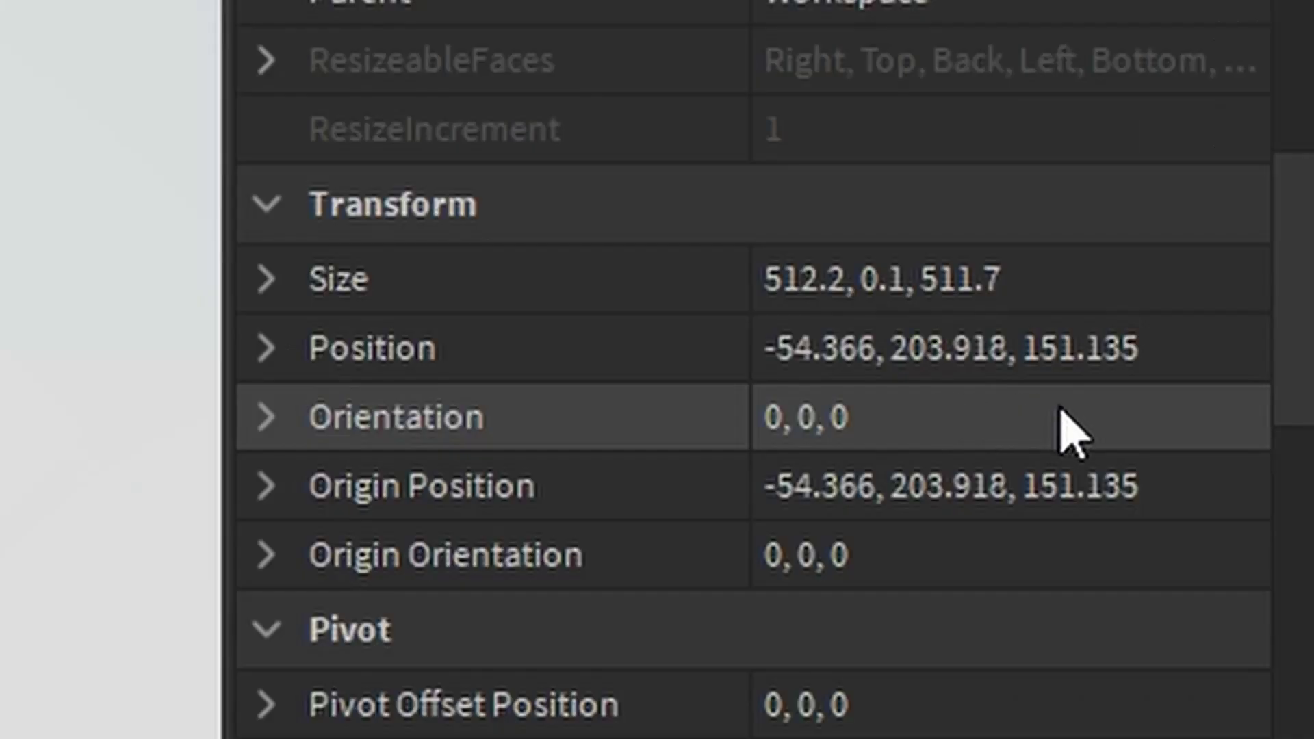
pyautogui.click(994, 488)
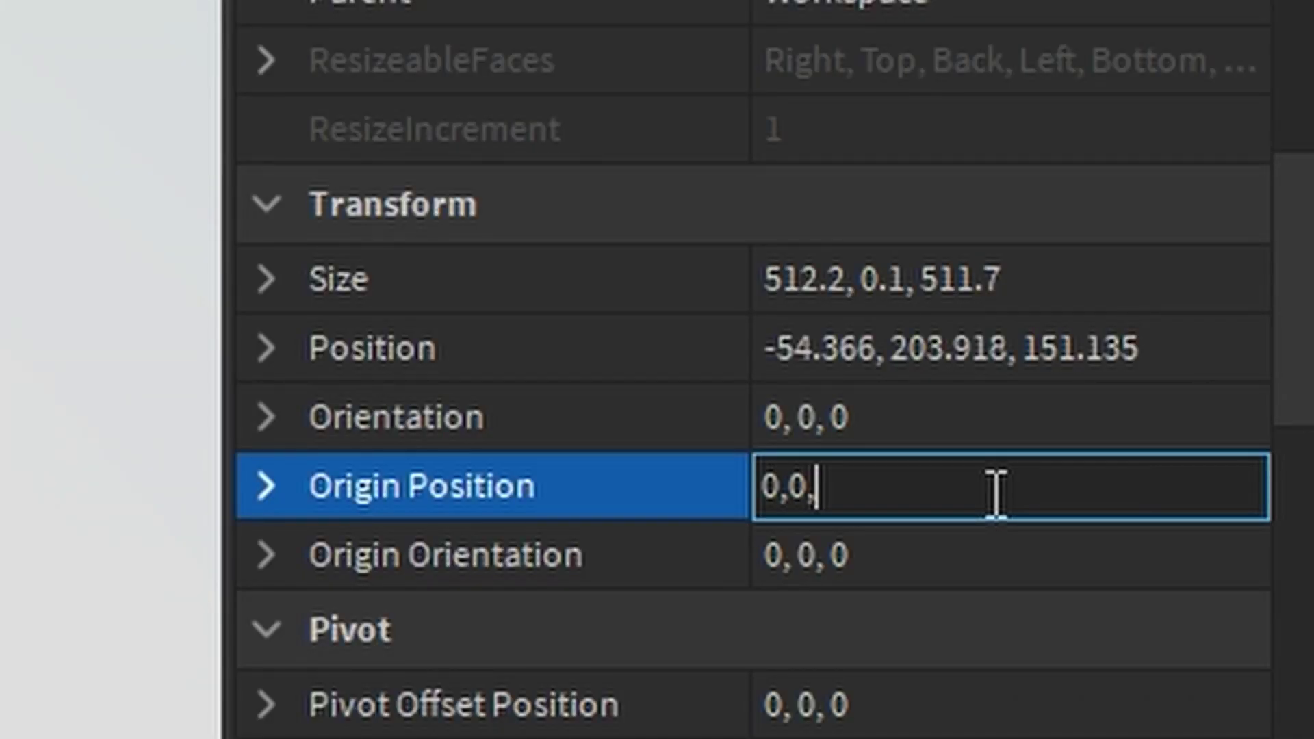
pyautogui.scroll(6, 711, 471)
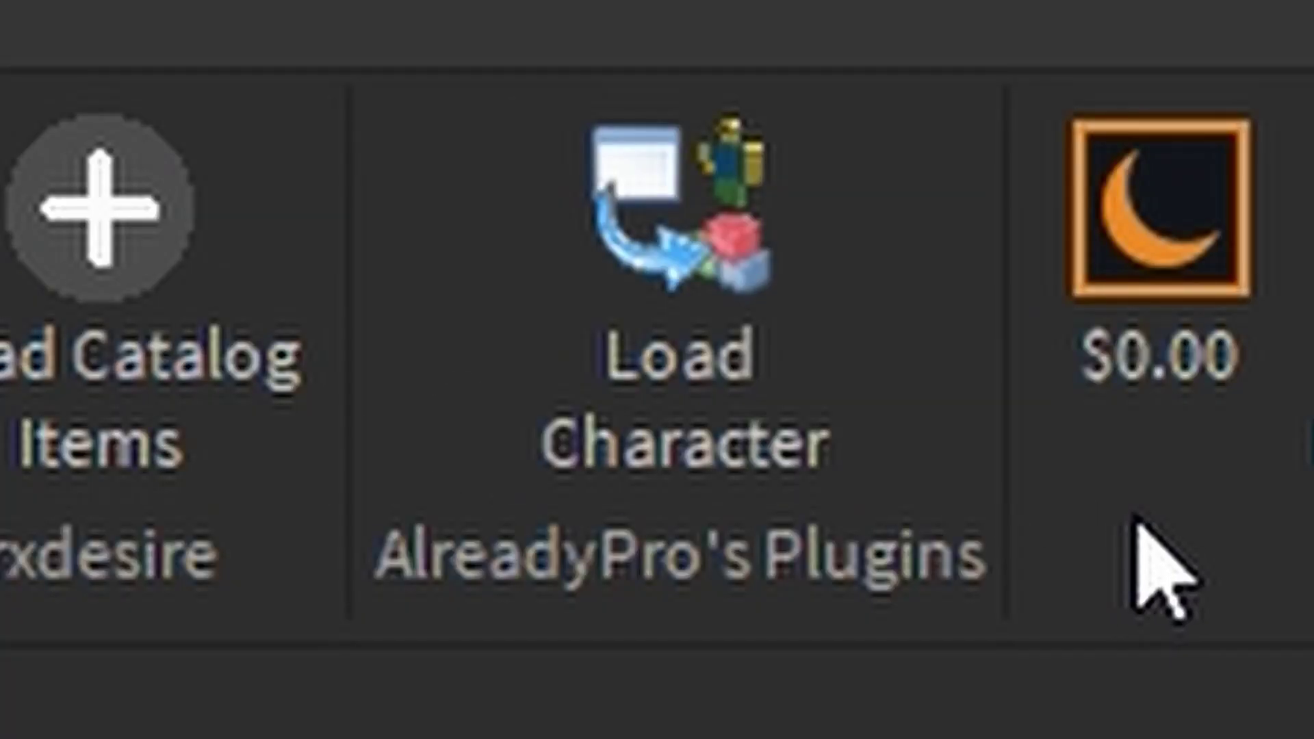
# Spawn an R6 avatar with the Load Character plugin by entering the avatar's Roblox username
pyautogui.click(736, 432)
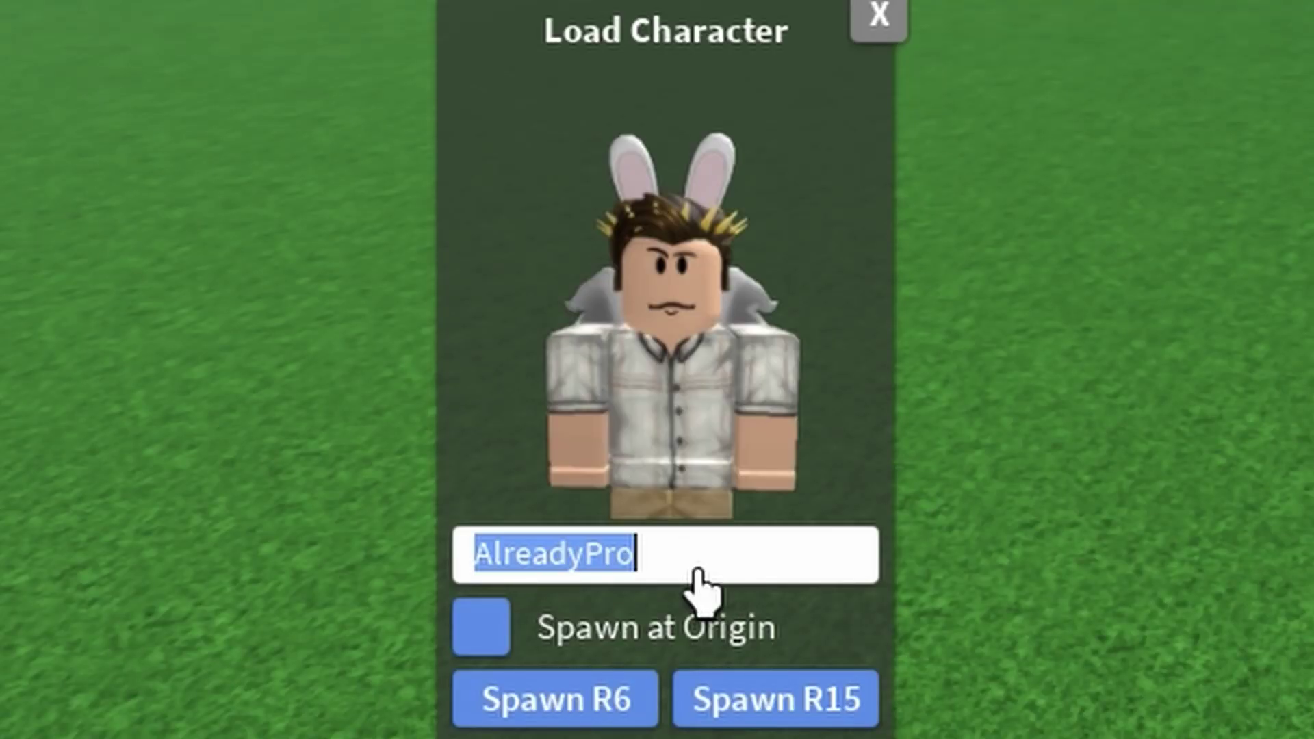
pyautogui.write('itshydratedyt')
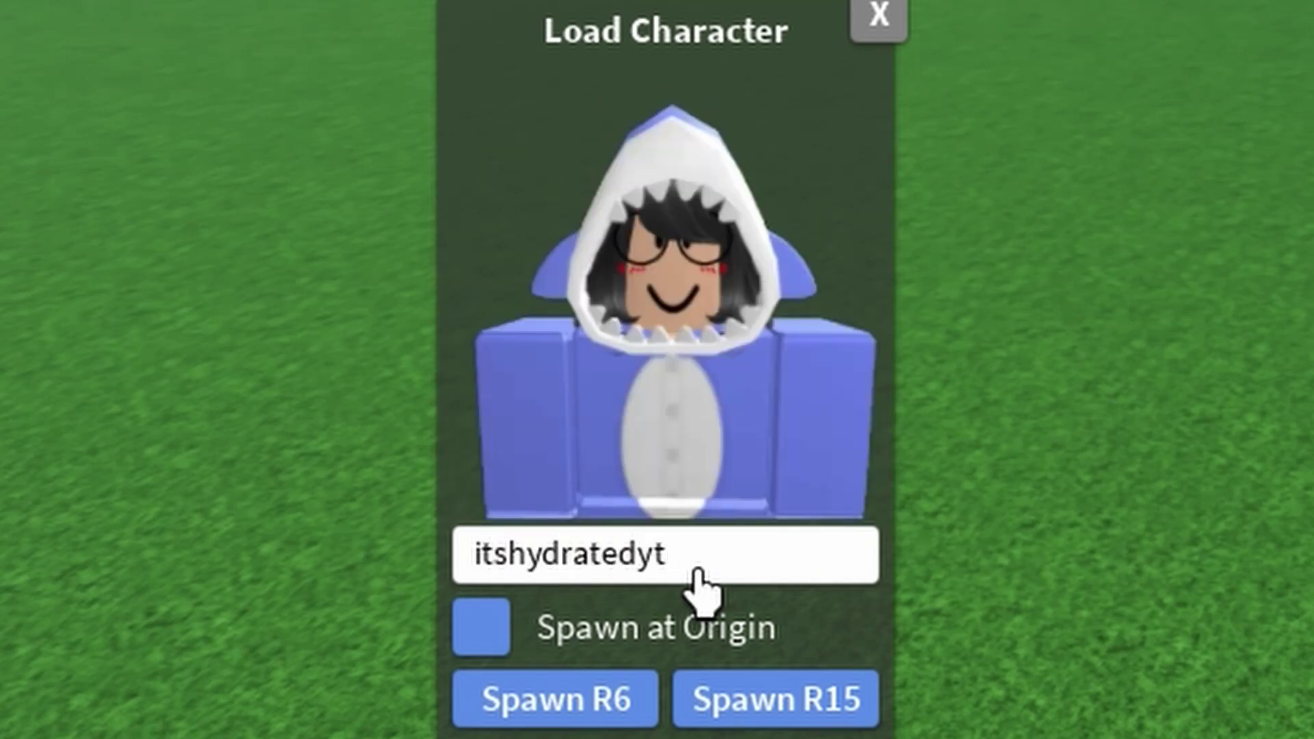
pyautogui.click(590, 688)
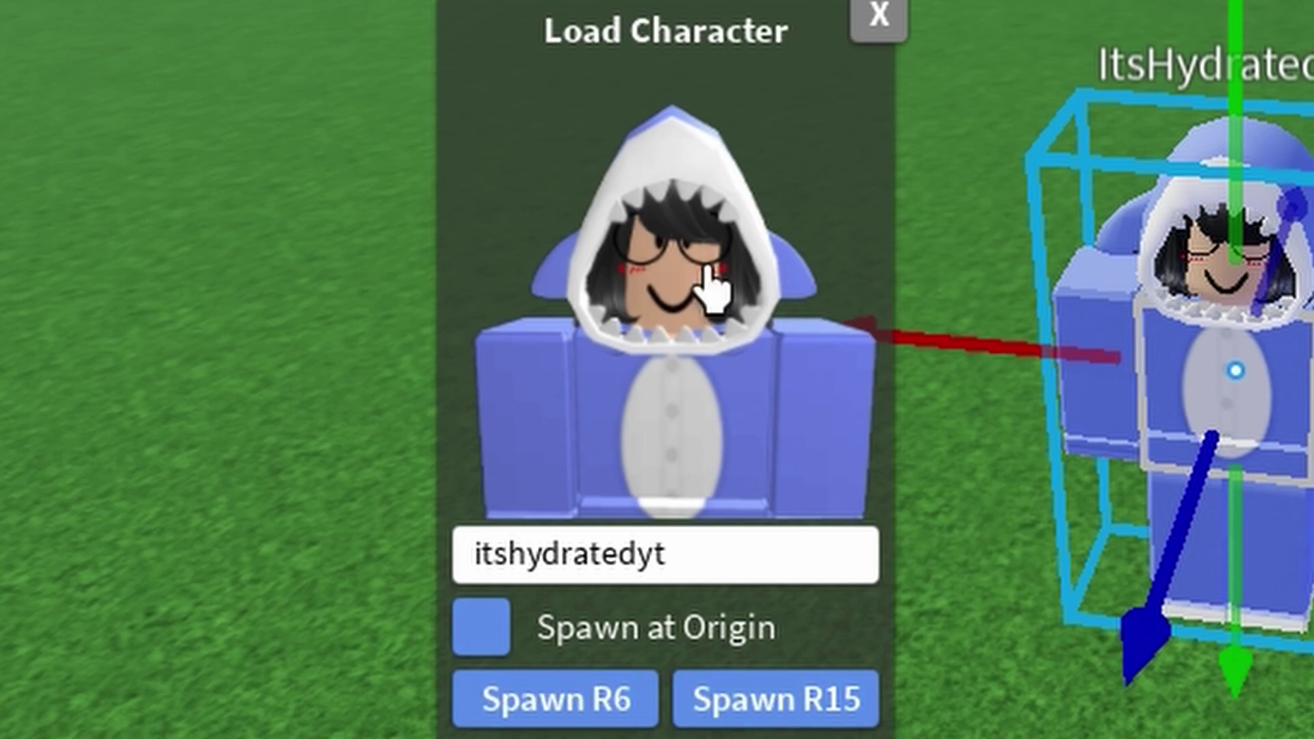
pyautogui.click(857, 32)
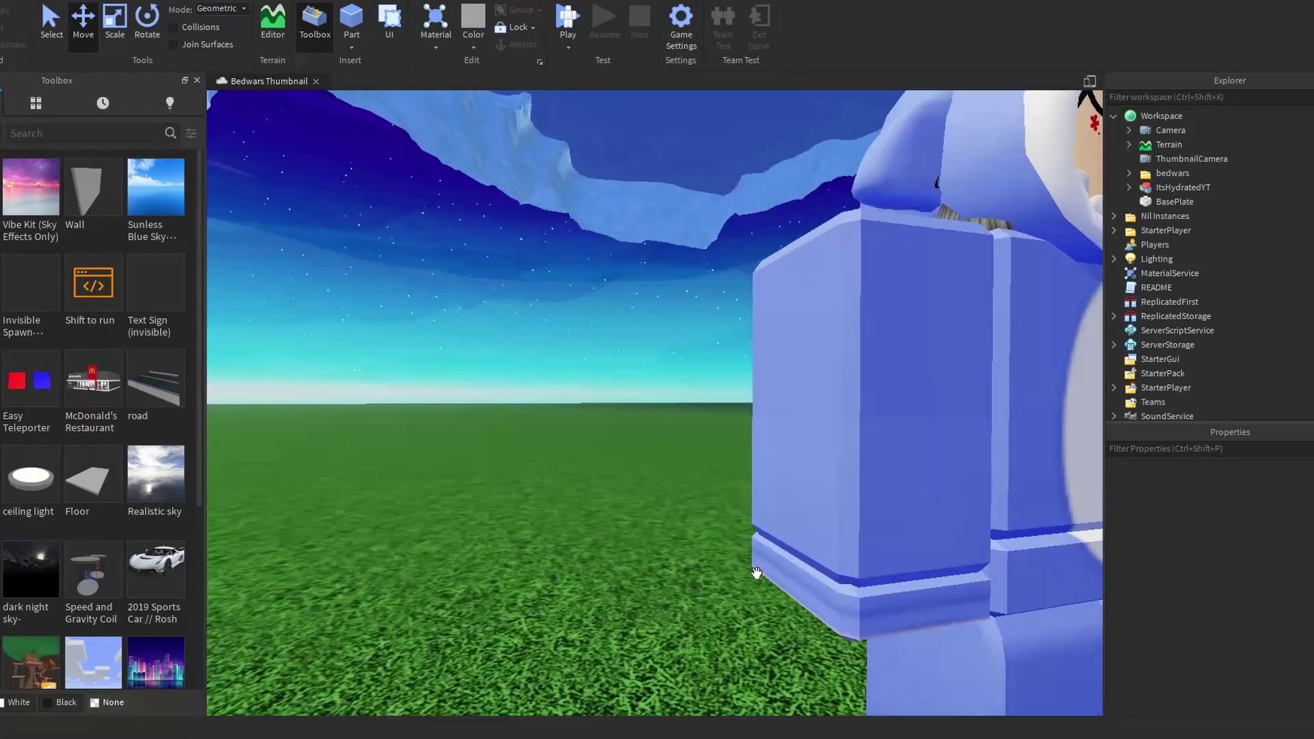
# Launch the Moon Animator plugin with the spawned character in view
pyautogui.scroll(-5, 784, 485)
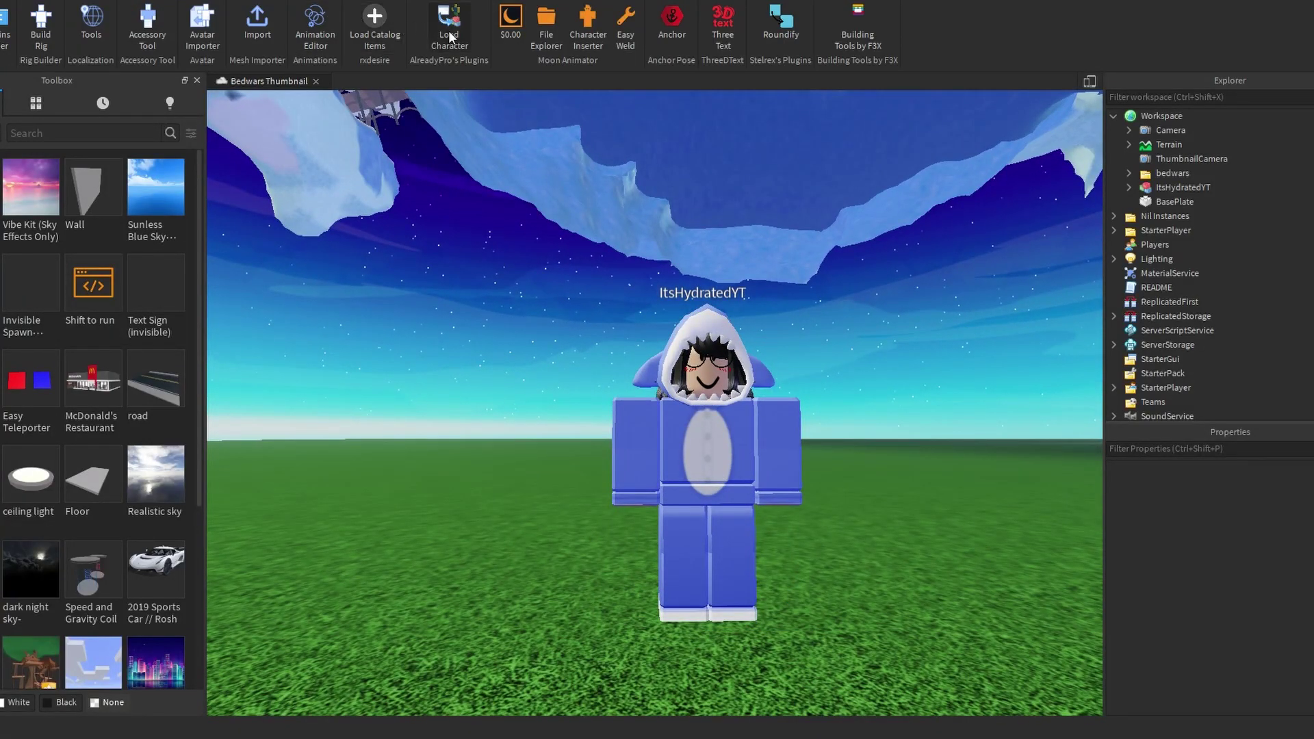
pyautogui.click(510, 19)
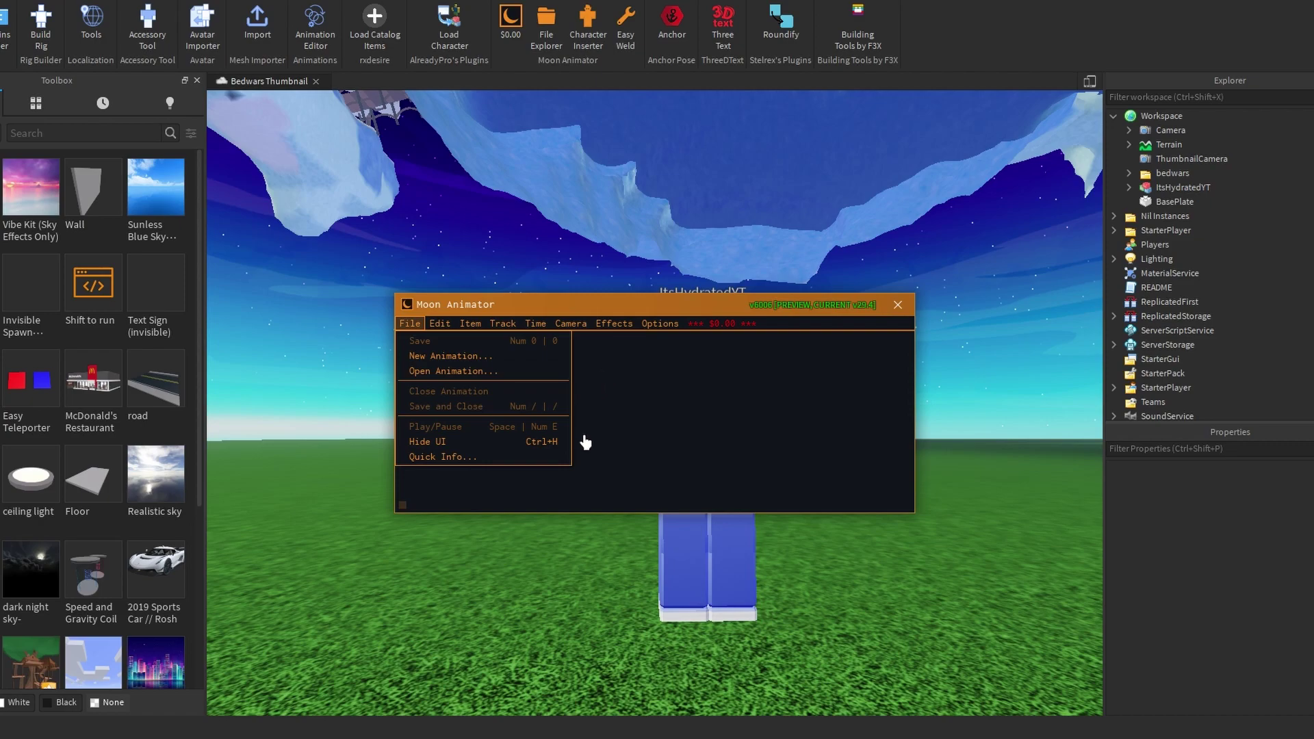
pyautogui.click(550, 373)
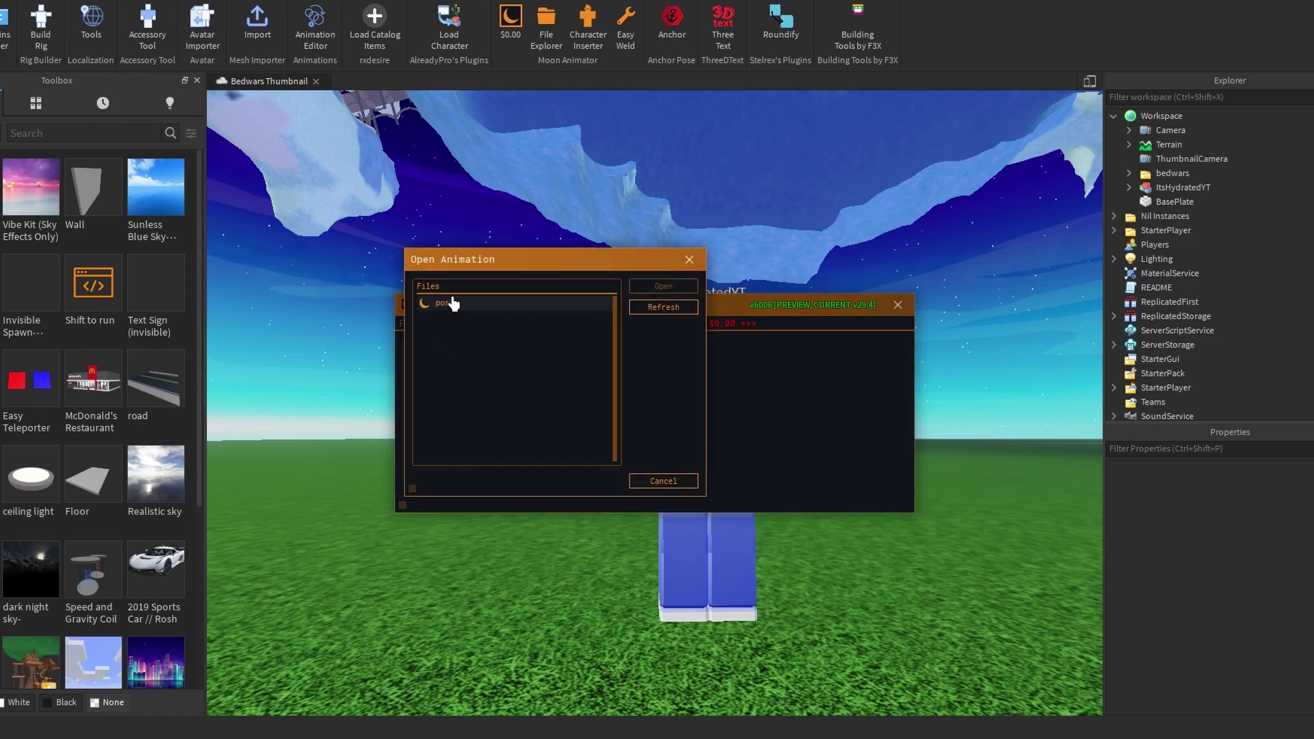
pyautogui.click(452, 302)
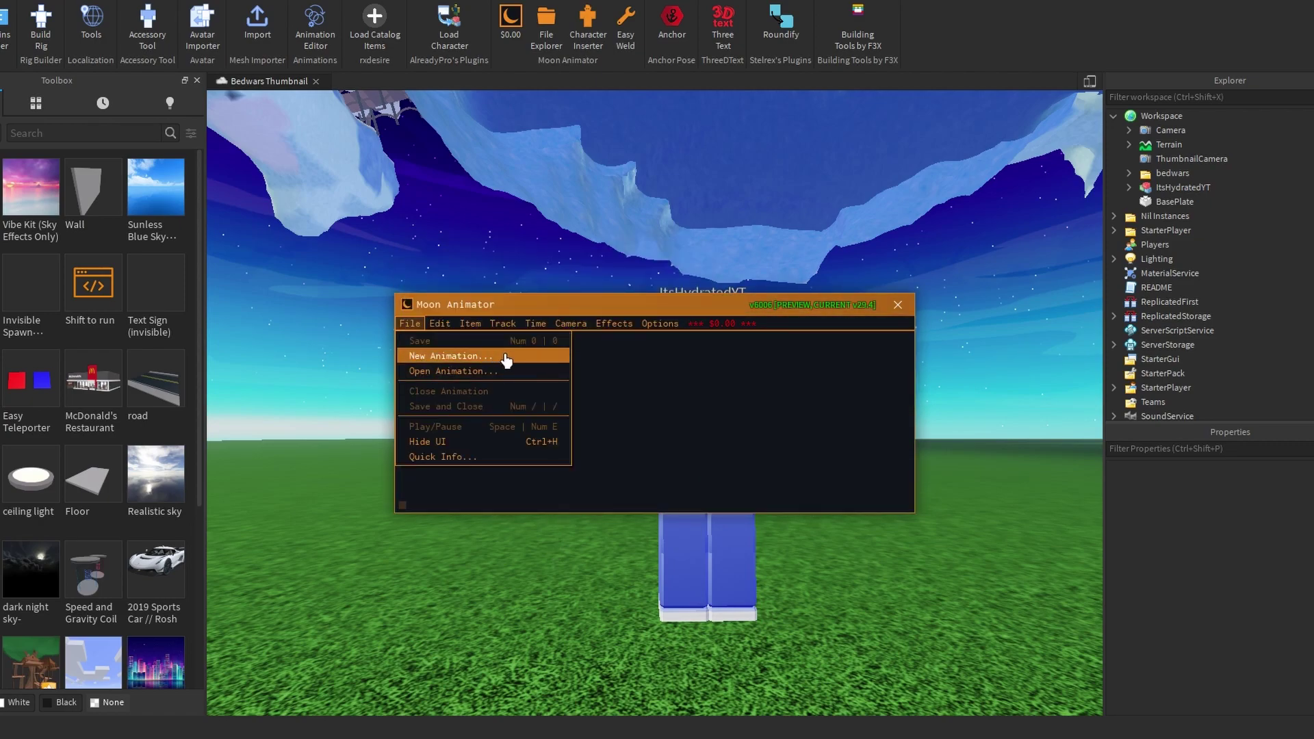
pyautogui.click(507, 357)
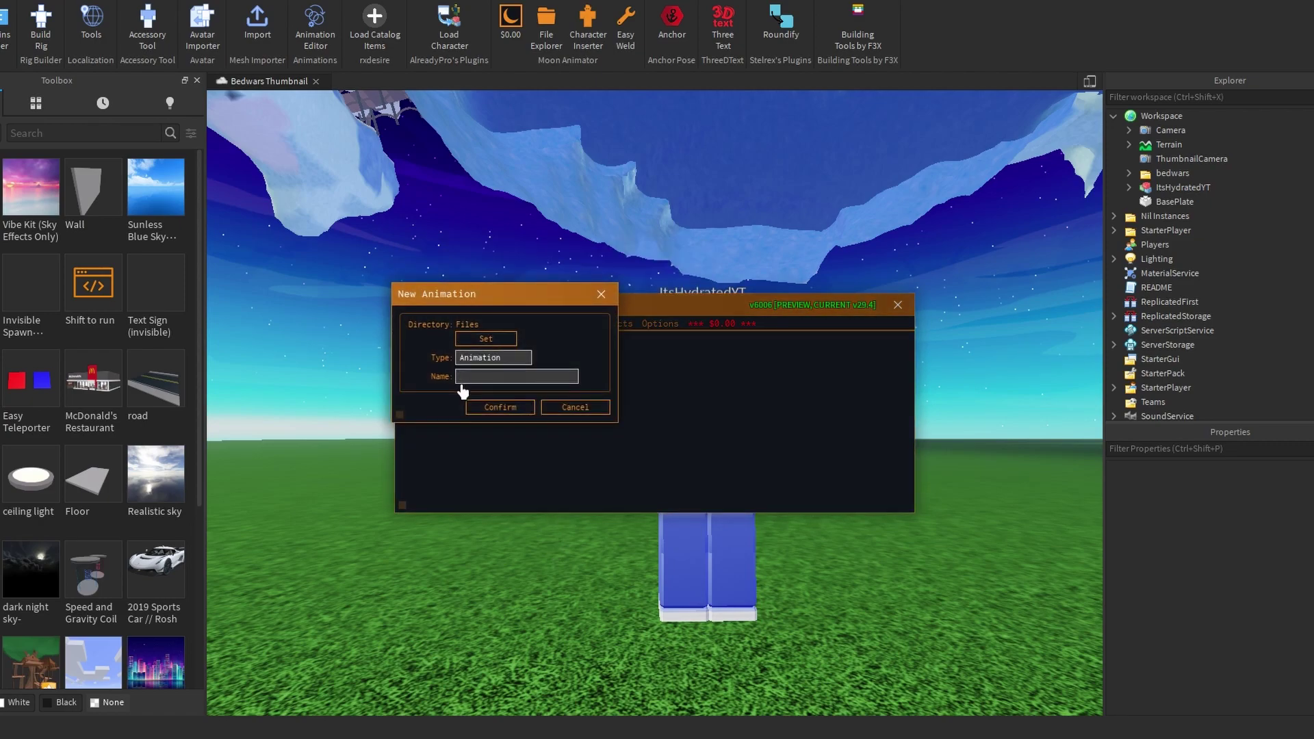
pyautogui.click(554, 407)
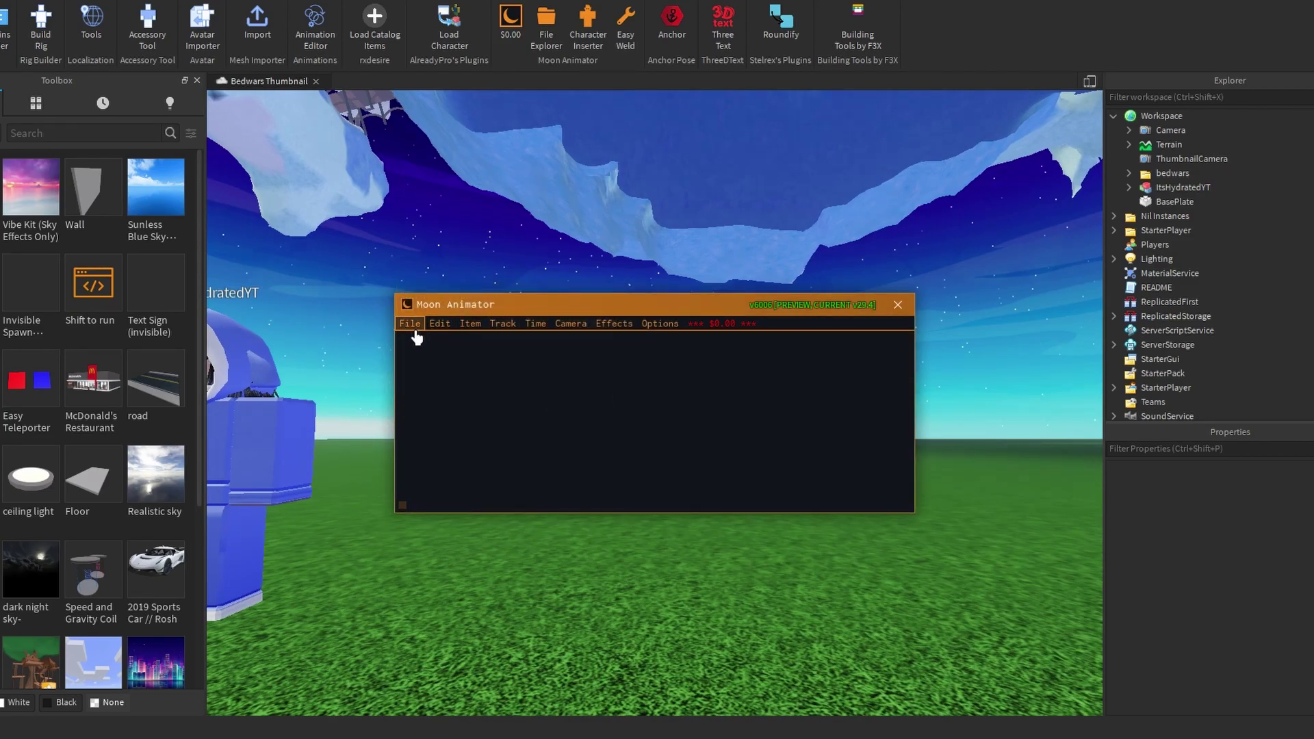
# Open the saved pose animation in Moon Animator and move its window clear of the character
pyautogui.click(434, 373)
pyautogui.click(524, 287)
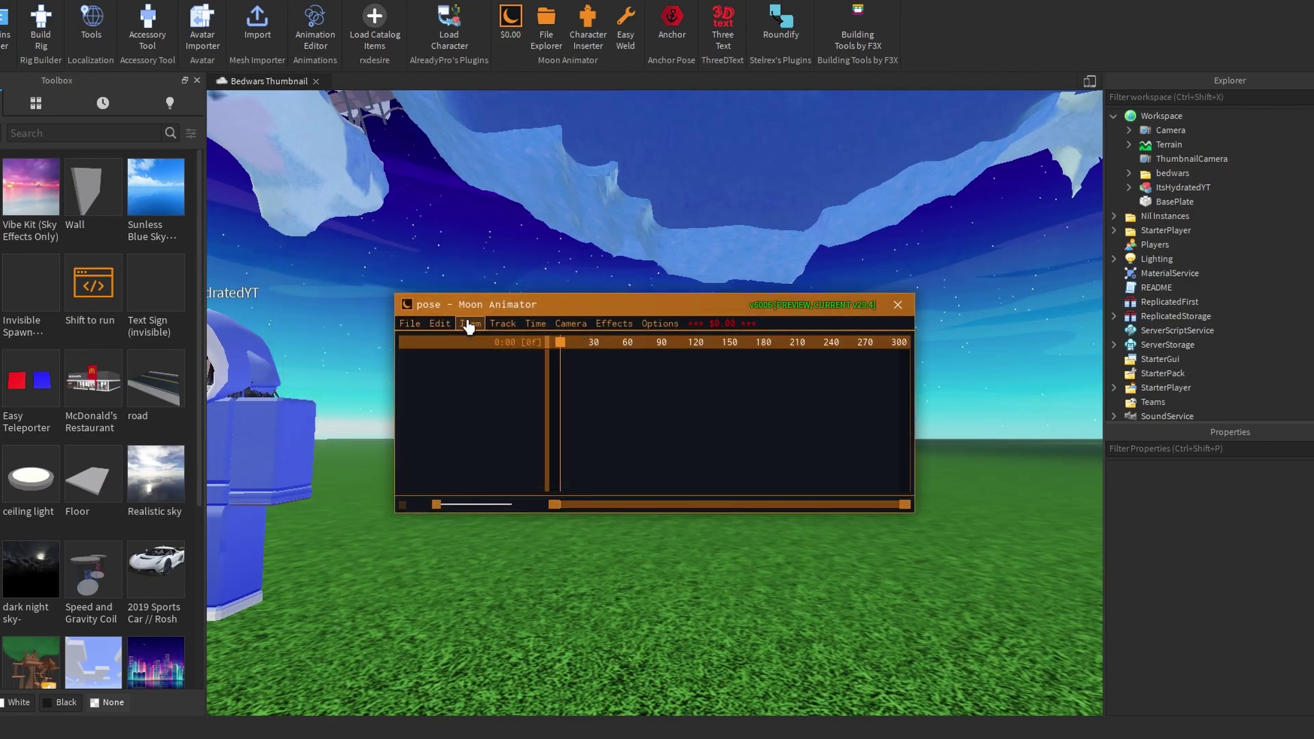
pyautogui.moveTo(432, 308); pyautogui.dragTo(1097, 268)
# Add the spawned character to the animation as a rig with the Rig and CFrame properties
pyautogui.press('a')
pyautogui.moveTo(802, 334); pyautogui.dragTo(802, 359, button='right')
pyautogui.press('d')
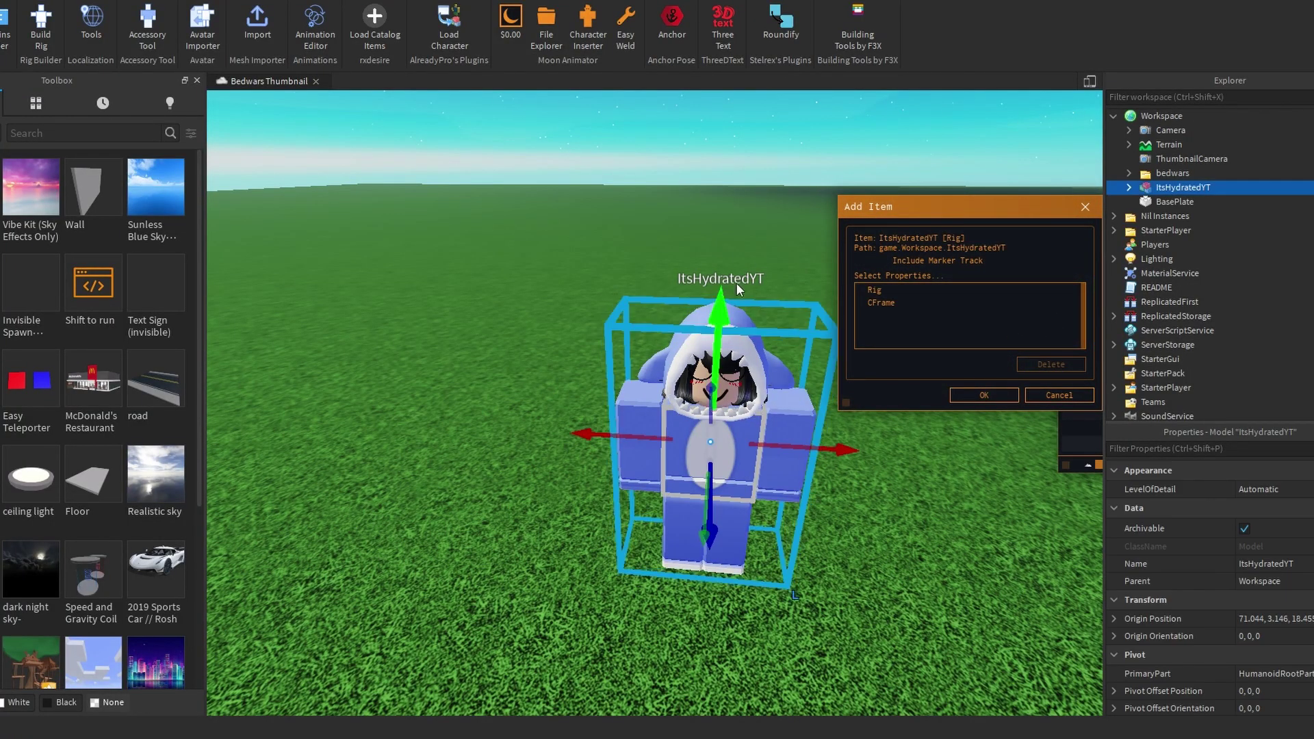
pyautogui.moveTo(739, 277); pyautogui.dragTo(1114, 432, button='right')
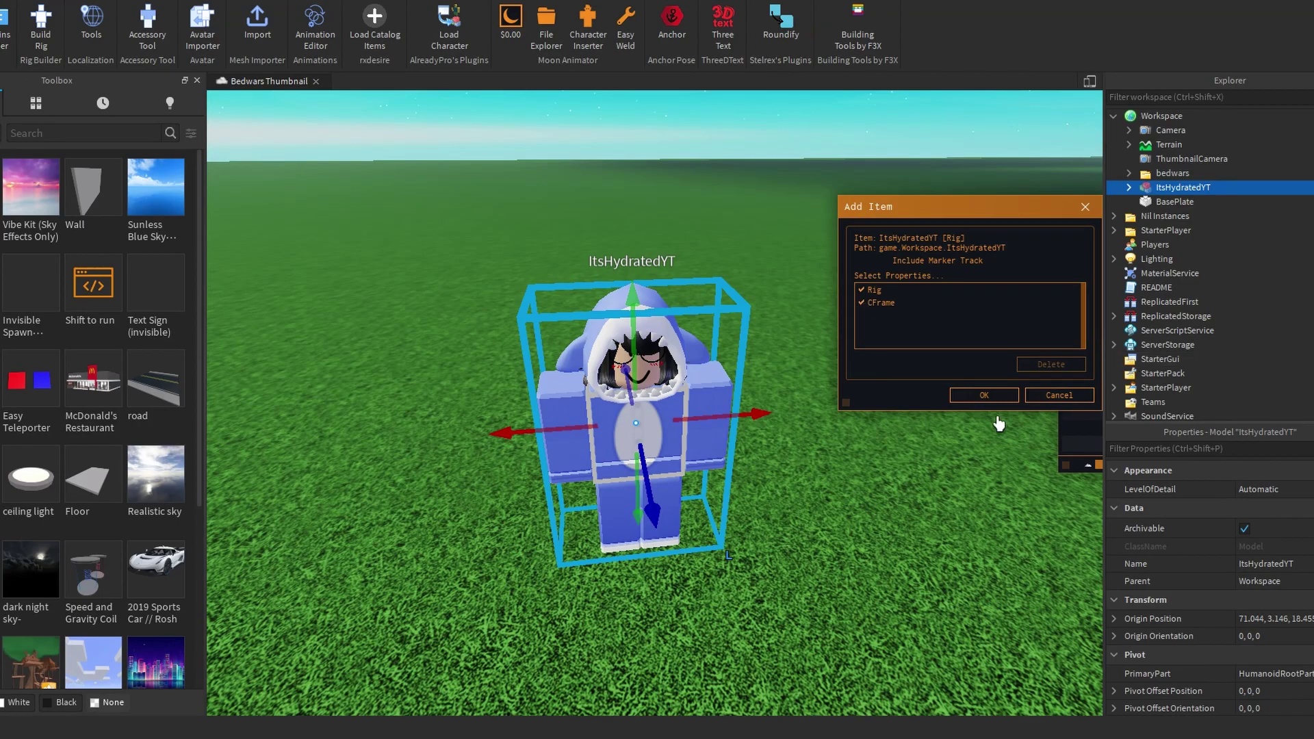
pyautogui.click(985, 395)
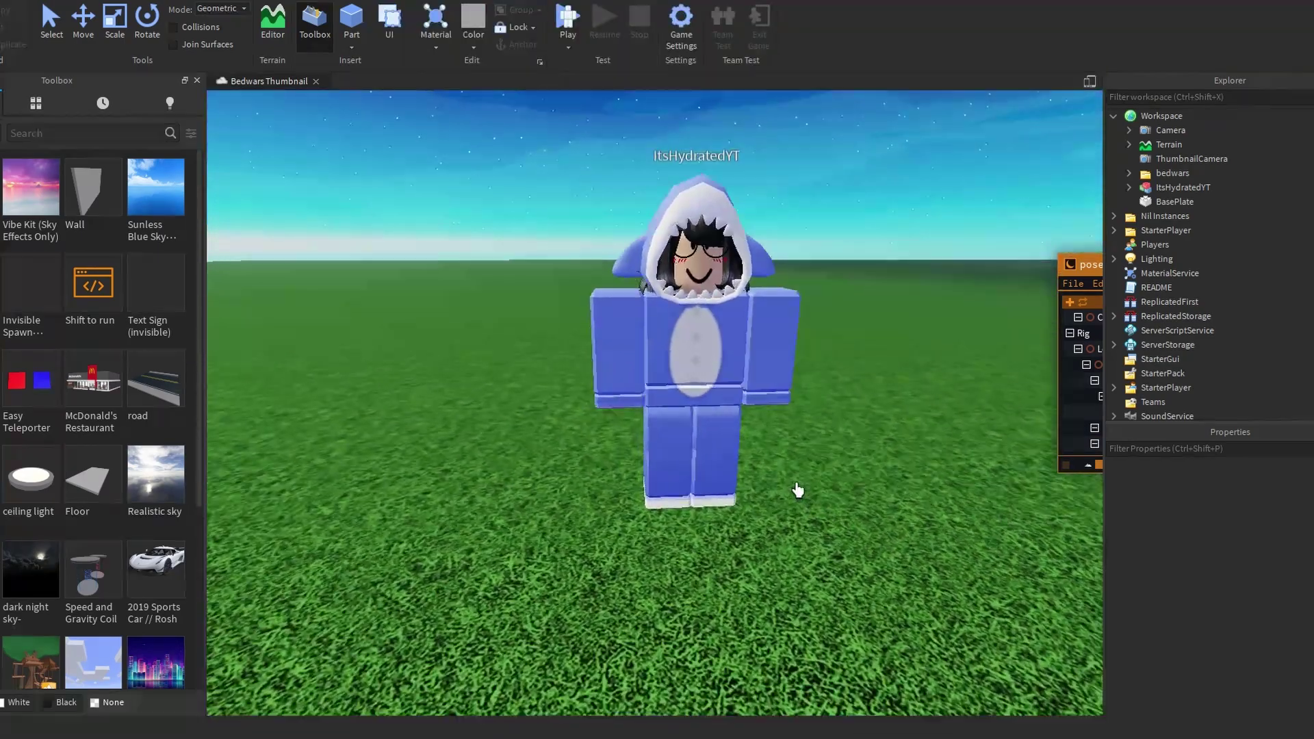
# Pose the character with one arm raised sideways, the other arm angled outward, the torso turned and the legs spread
pyautogui.moveTo(678, 248); pyautogui.dragTo(694, 242)
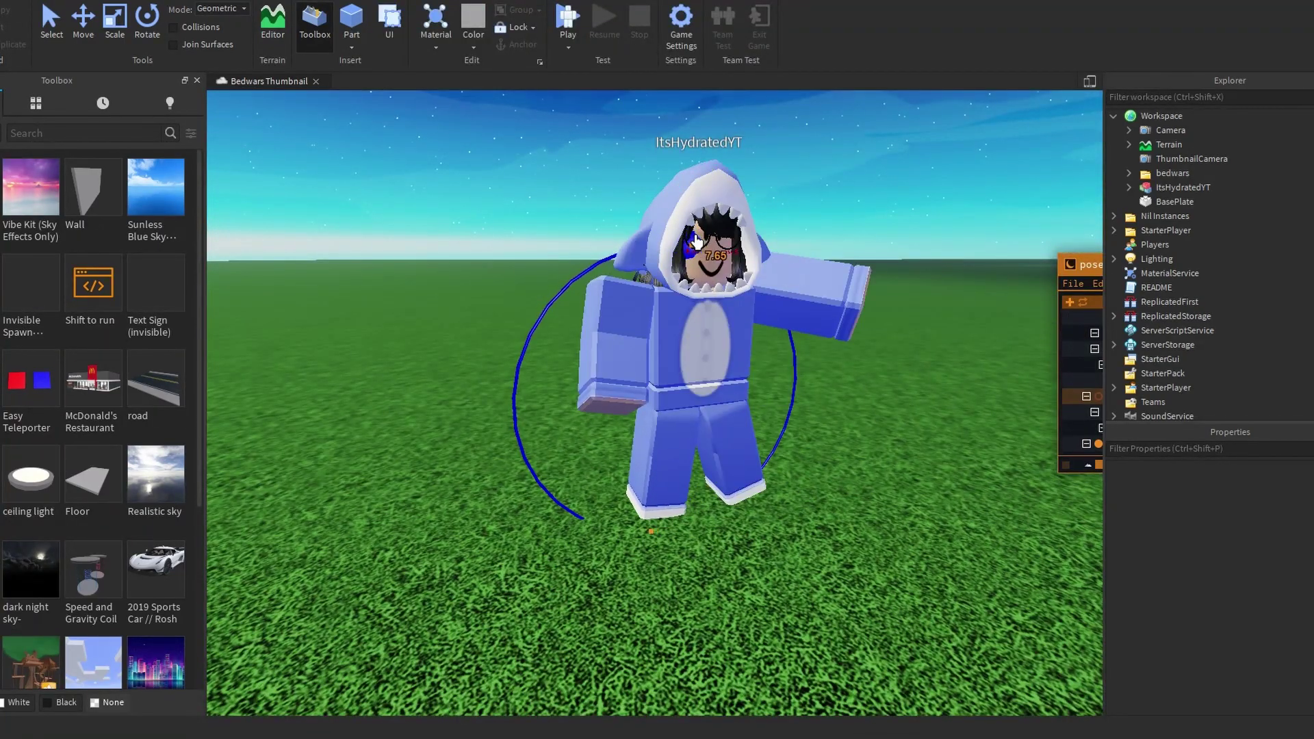
pyautogui.moveTo(834, 458); pyautogui.dragTo(761, 436, button='right')
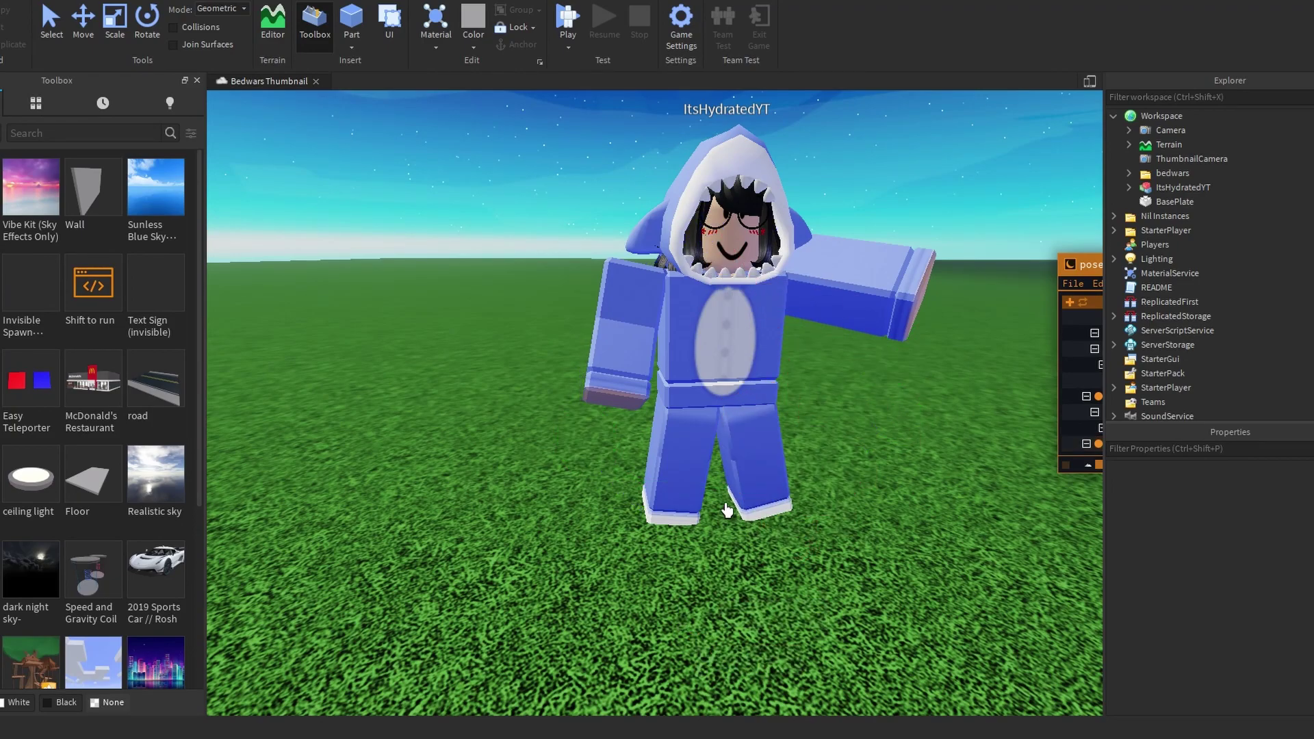
pyautogui.moveTo(827, 502); pyautogui.dragTo(834, 609)
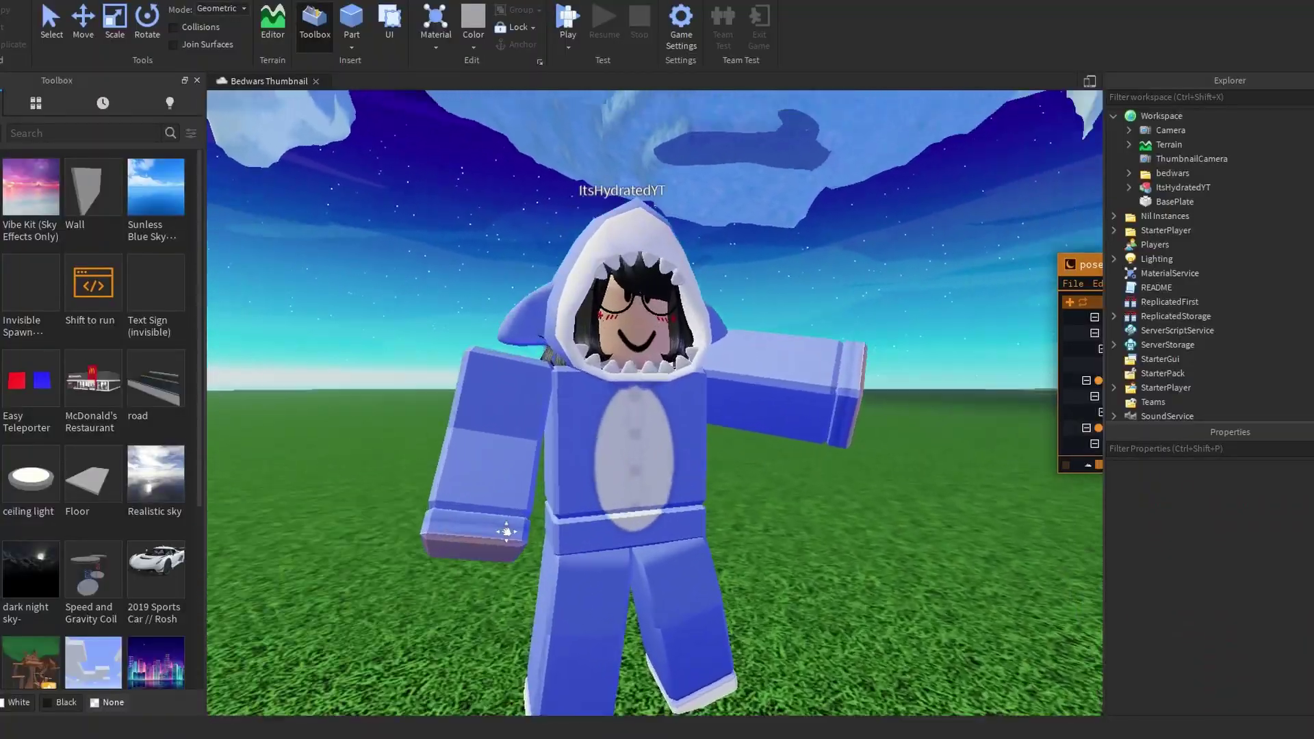
# Copy the fish_emerald mesh from the bedwars Fisherman assets and paste the copy into the Workspace
pyautogui.scroll(2, 472, 590)
pyautogui.moveTo(506, 532); pyautogui.dragTo(613, 322, button='right')
pyautogui.scroll(-3, 472, 592)
pyautogui.scroll(4, 475, 587)
pyautogui.scroll(-5, 552, 528)
pyautogui.scroll(-5, 545, 516)
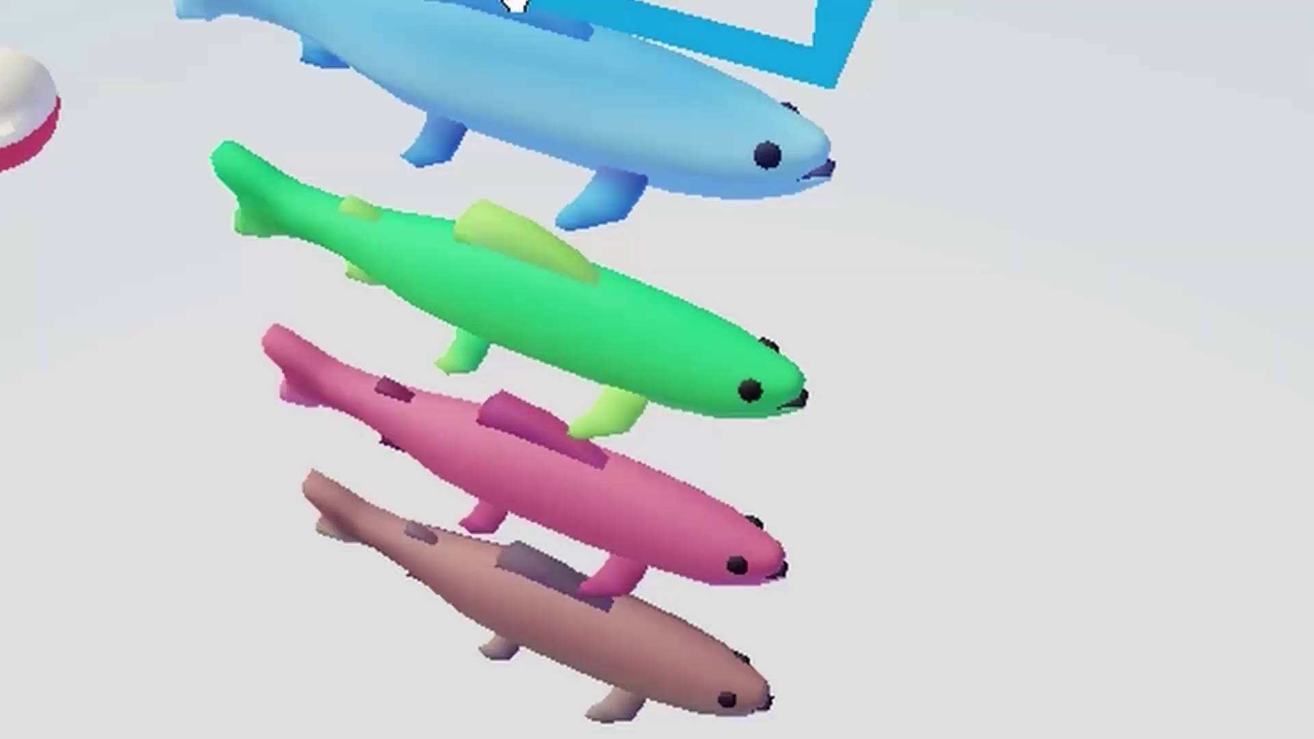
pyautogui.click(762, 358)
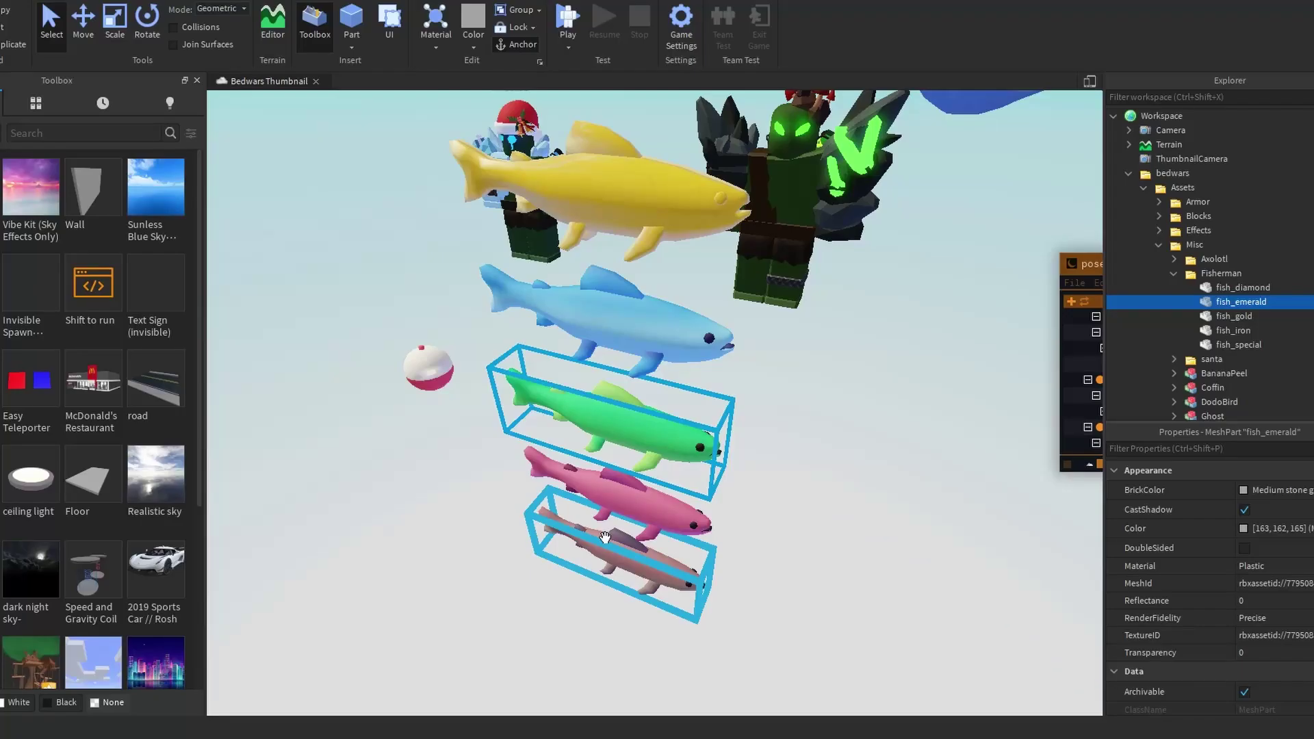
pyautogui.hotkey('ctrl', 'v')
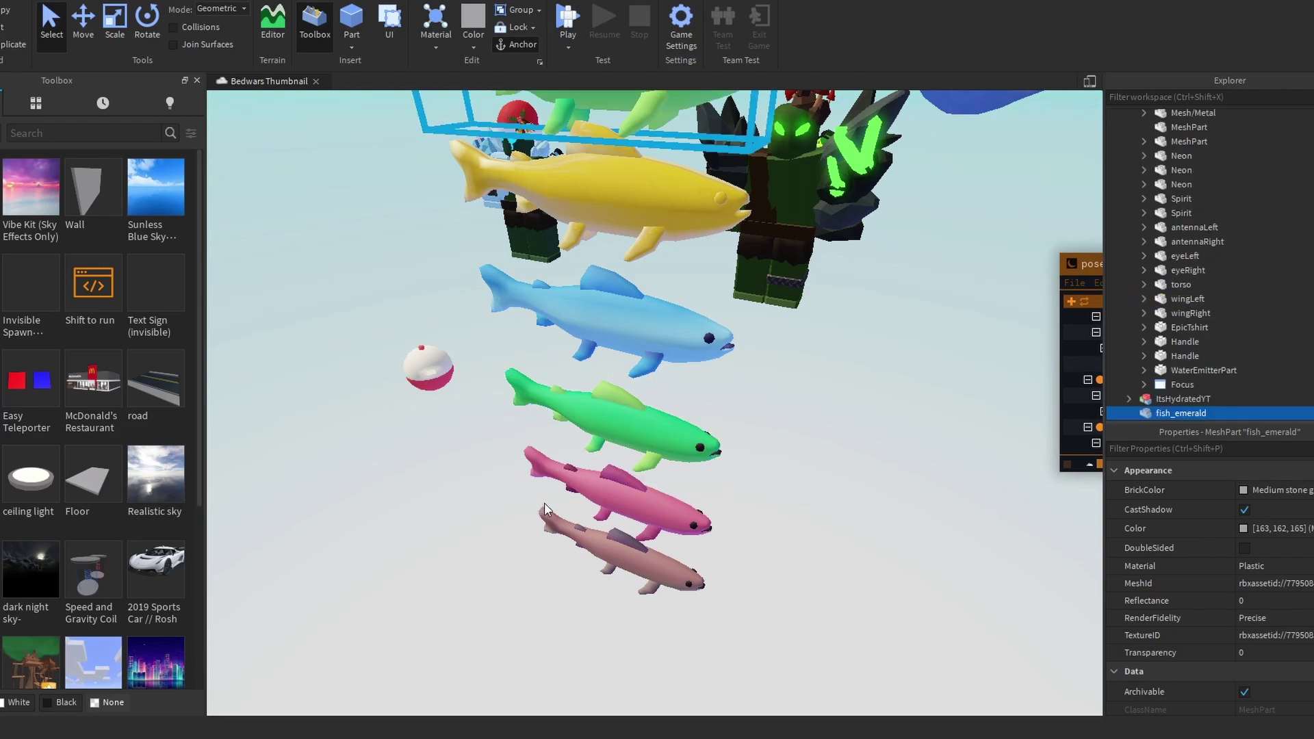
# Move the copied emerald fish from the asset area to the grass beside the character's feet
pyautogui.moveTo(635, 452); pyautogui.dragTo(673, 437, button='right')
pyautogui.scroll(-3, 675, 442)
pyautogui.moveTo(633, 319); pyautogui.dragTo(716, 377)
pyautogui.moveTo(716, 378); pyautogui.dragTo(668, 399, button='right')
pyautogui.press('w')
pyautogui.press('w')
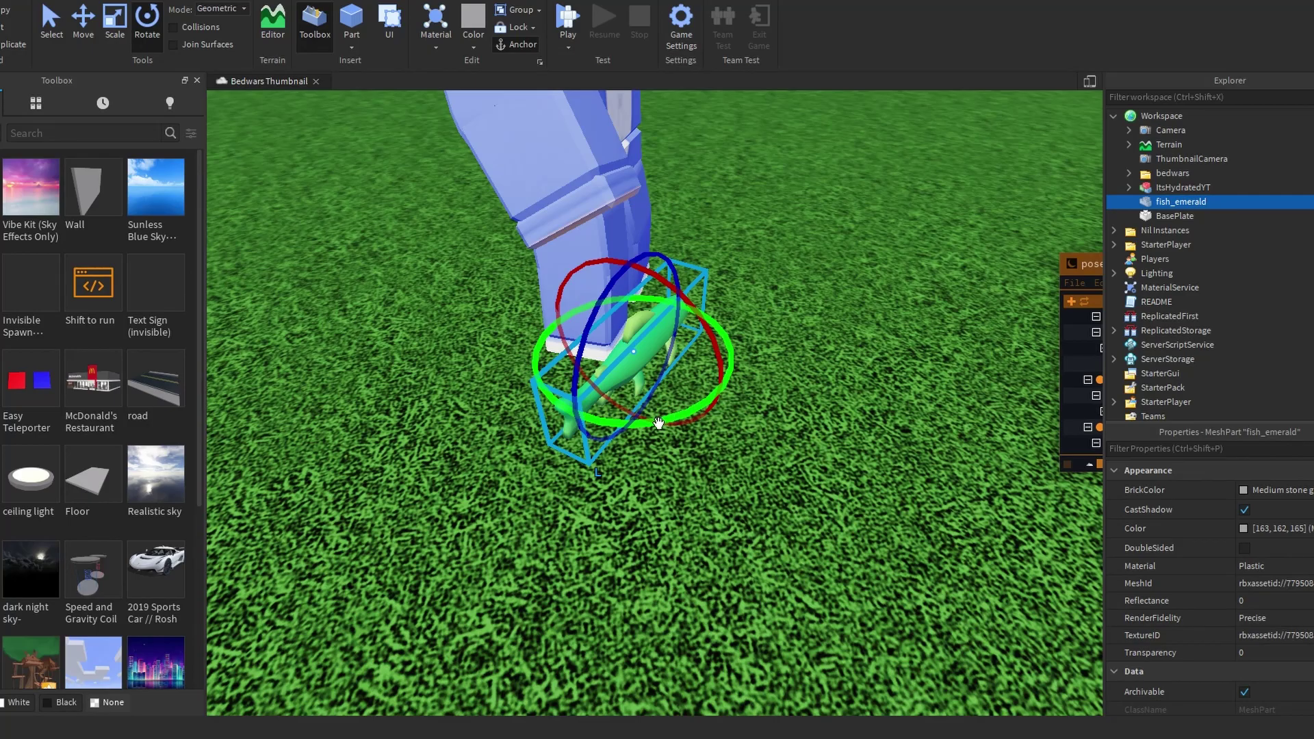
# Rotate the emerald fish to point forward and position its tail in the character's lowered hand
pyautogui.moveTo(658, 423); pyautogui.dragTo(491, 463)
pyautogui.moveTo(667, 370); pyautogui.dragTo(602, 224)
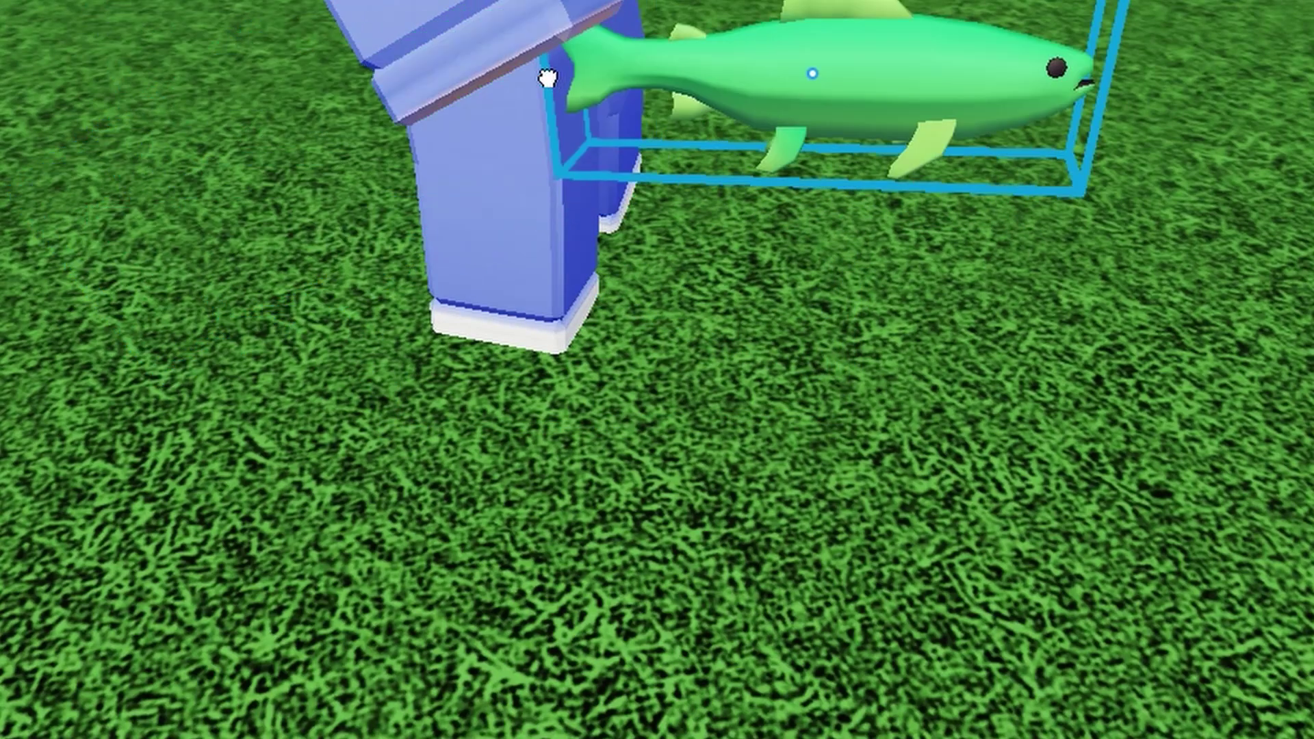
pyautogui.moveTo(548, 77); pyautogui.dragTo(509, 3)
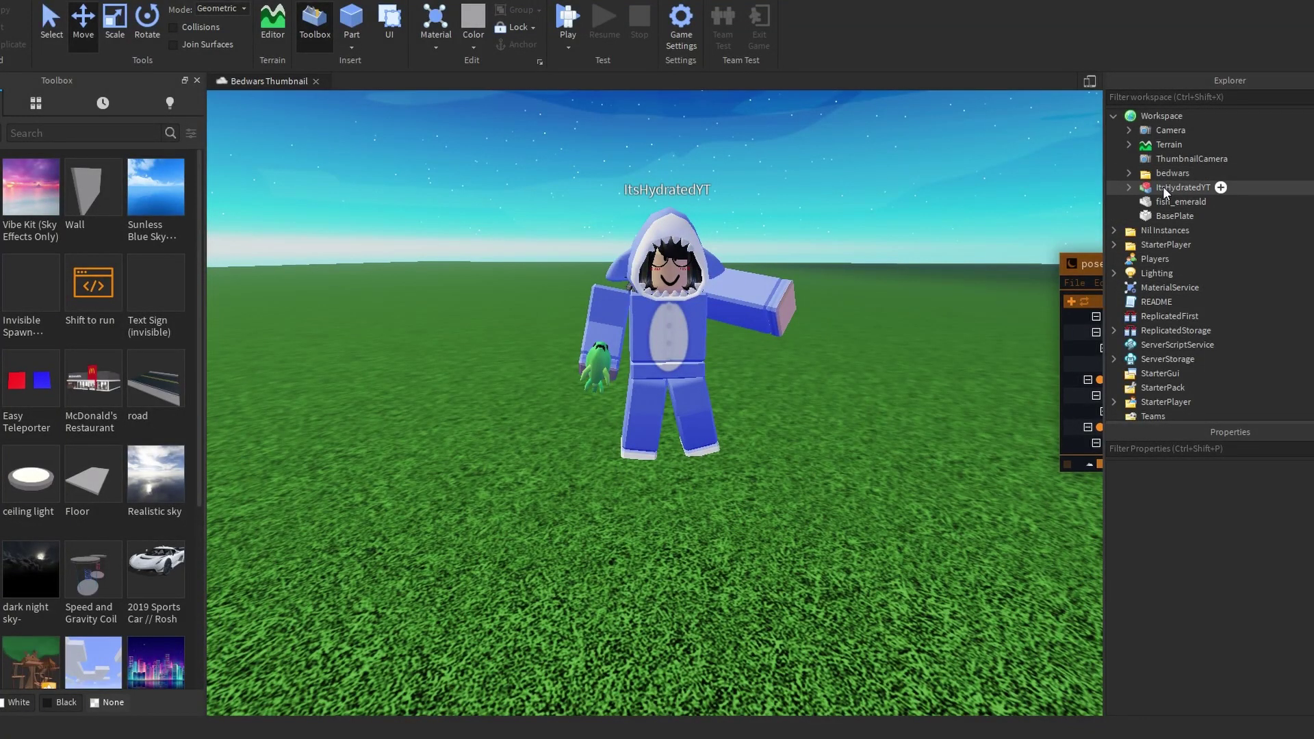
# Group the posed character and fish_emerald into a single model
pyautogui.click(1164, 187)
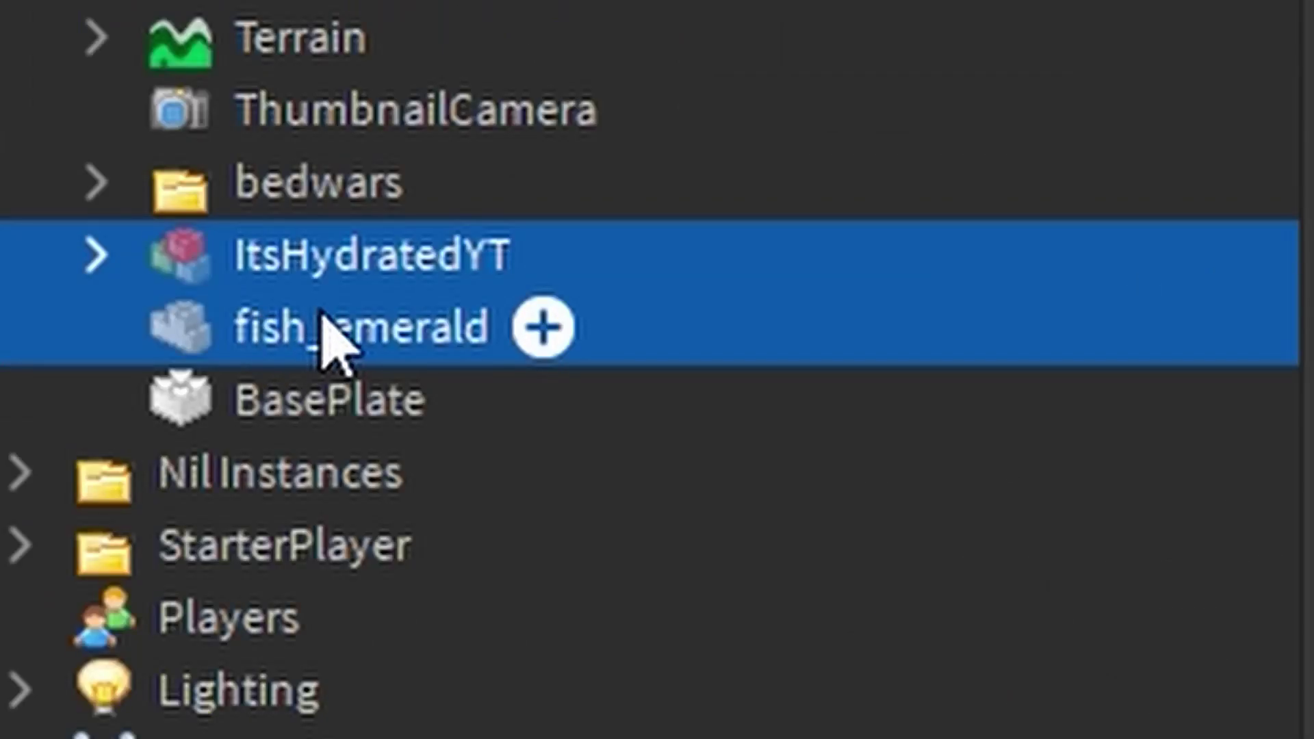
pyautogui.hotkey('ctrl', 'g')
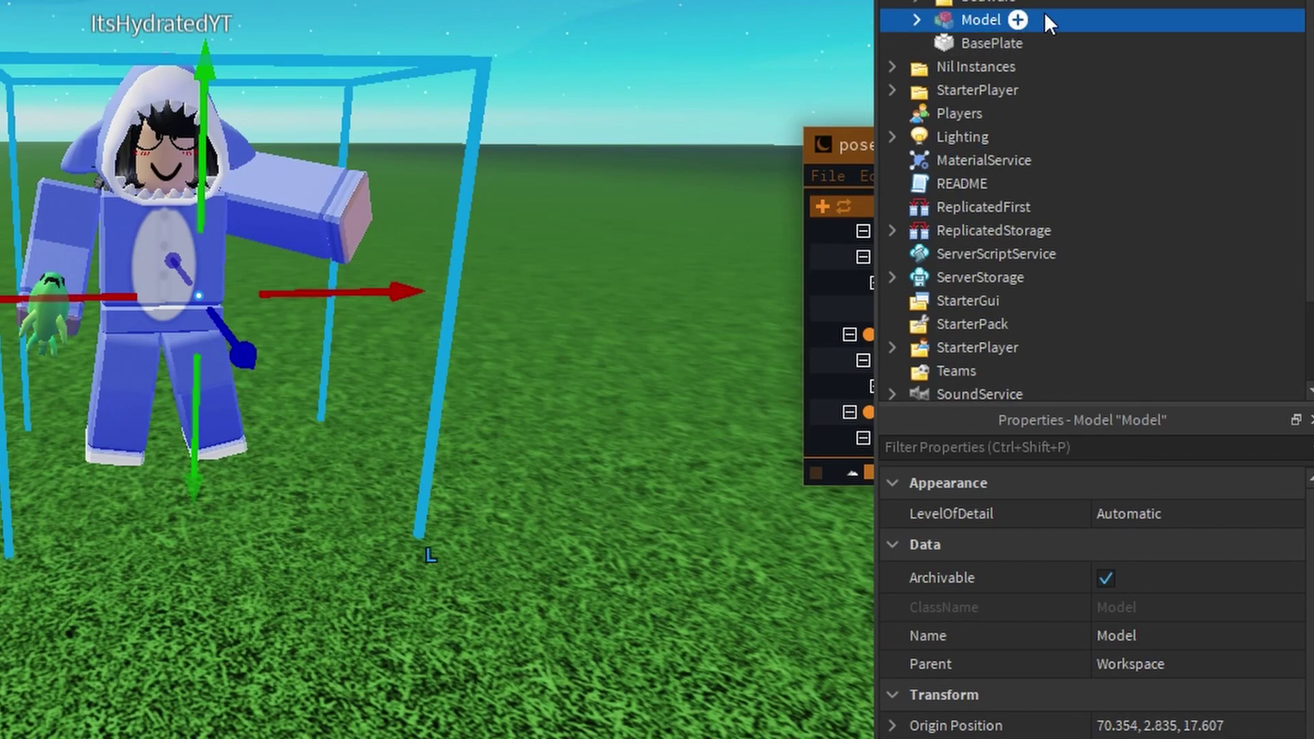
# Export the grouped character and fish model as sharkWithFish.obj
pyautogui.rightClick(1090, 24)
pyautogui.click(1124, 707)
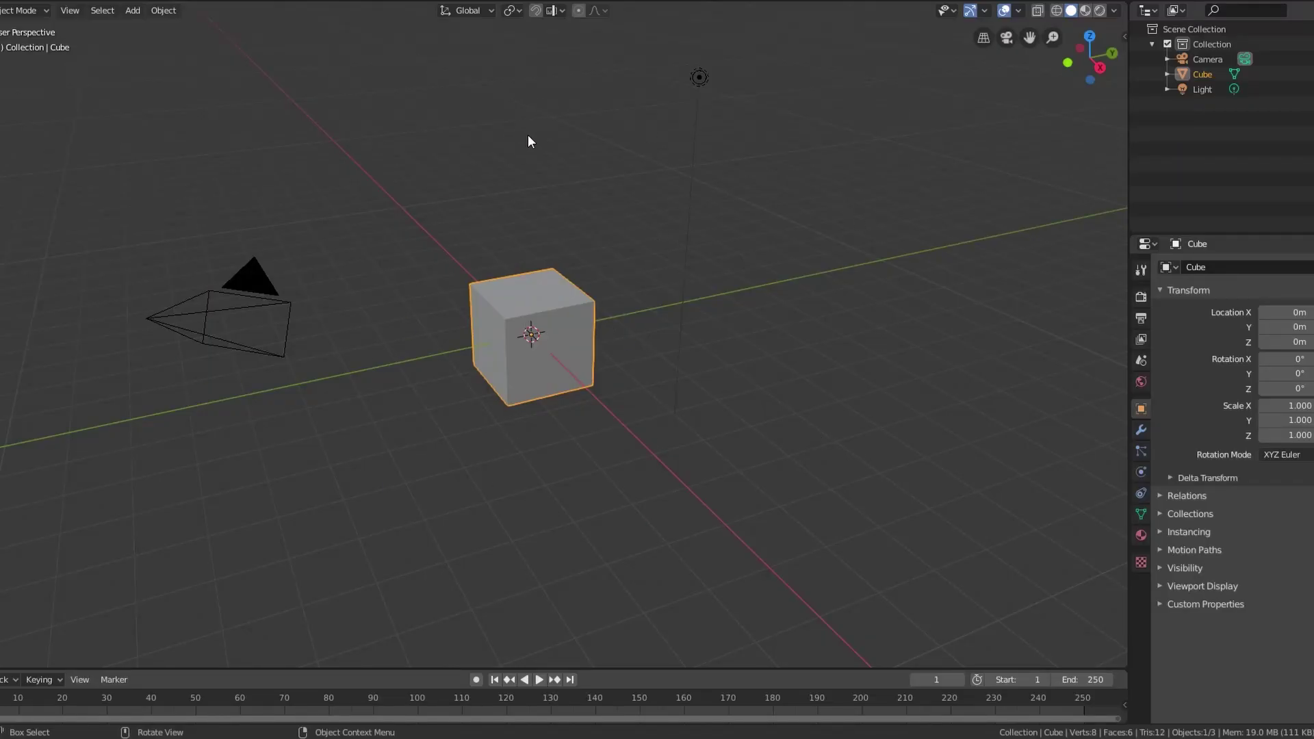
# In Blender, assign Shift F as the shortcut for the viewport's Walk Navigation command
pyautogui.click(70, 10)
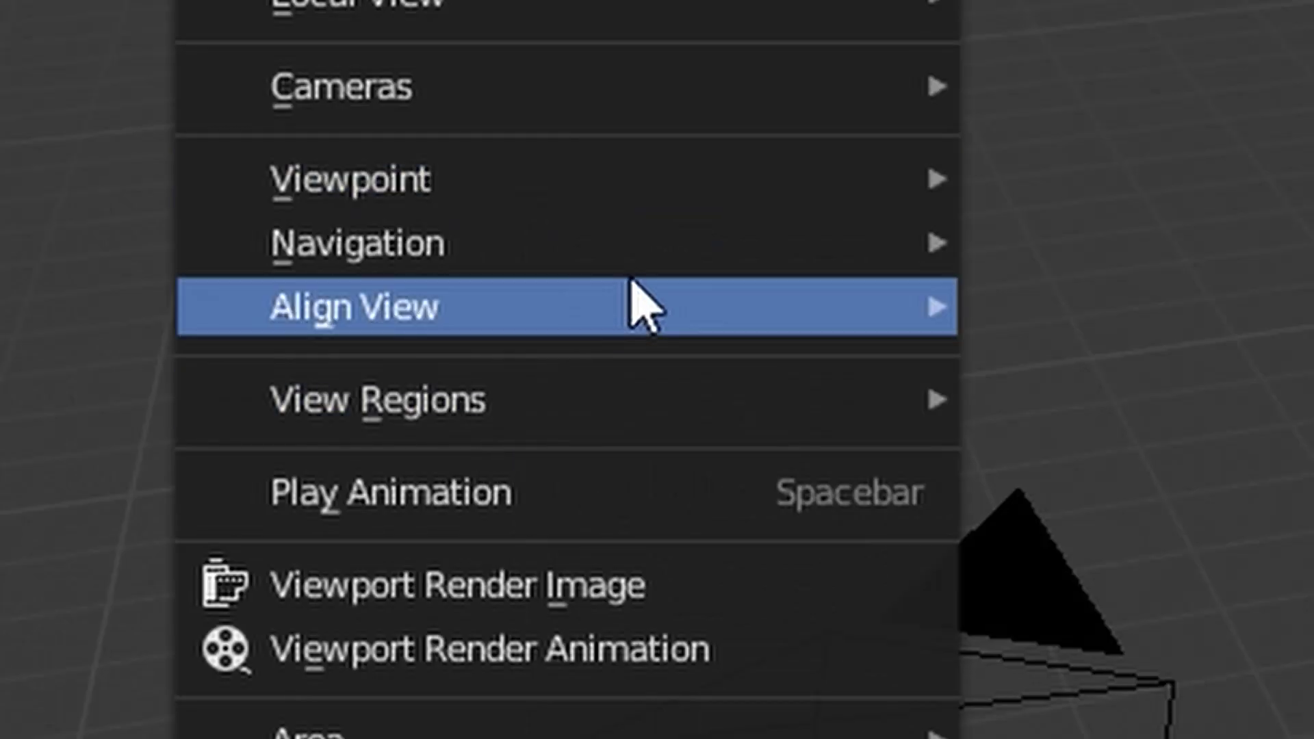
pyautogui.moveTo(206, 205)
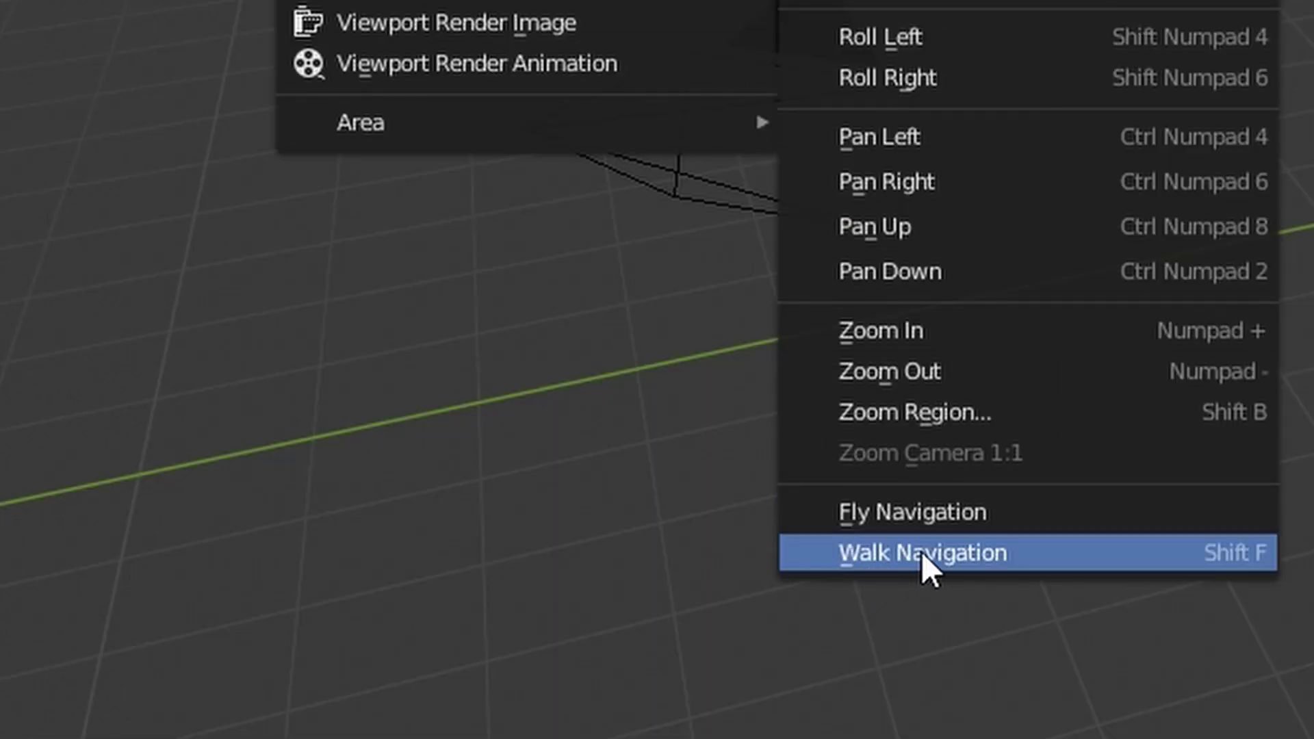
pyautogui.rightClick(877, 545)
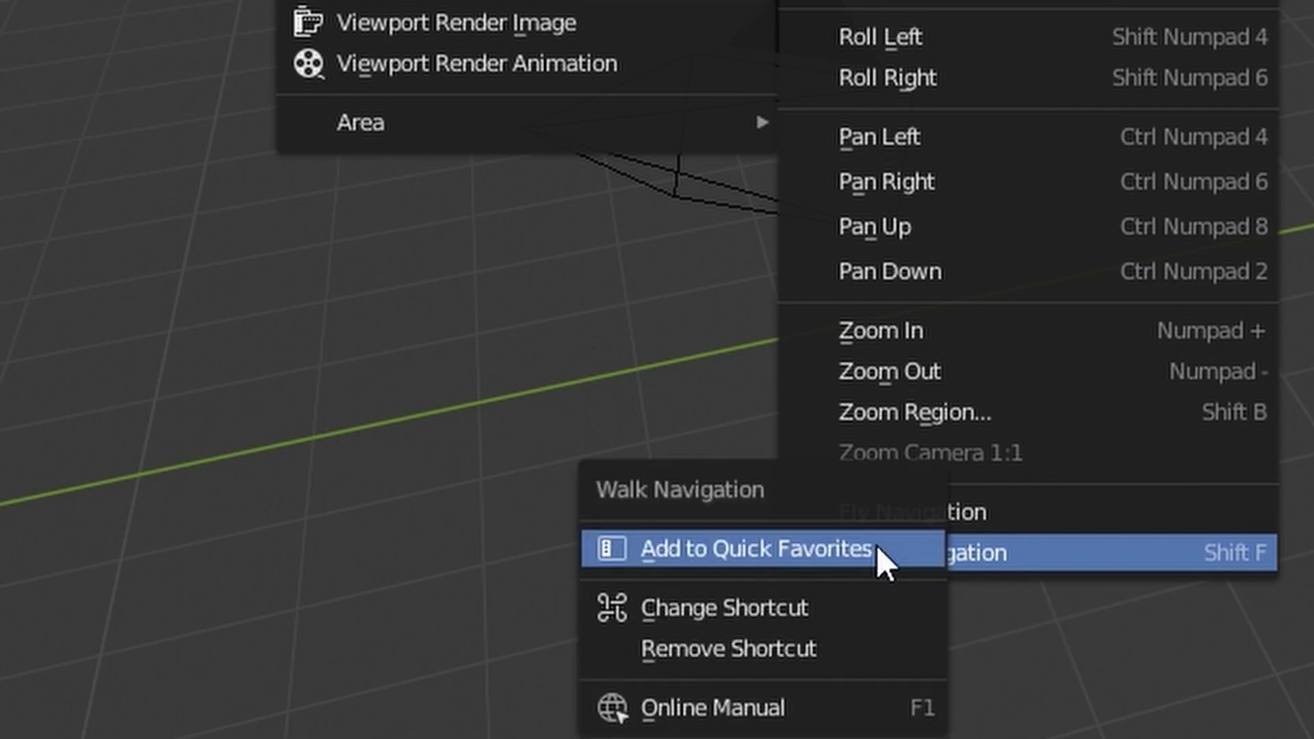
pyautogui.click(844, 621)
pyautogui.click(855, 590)
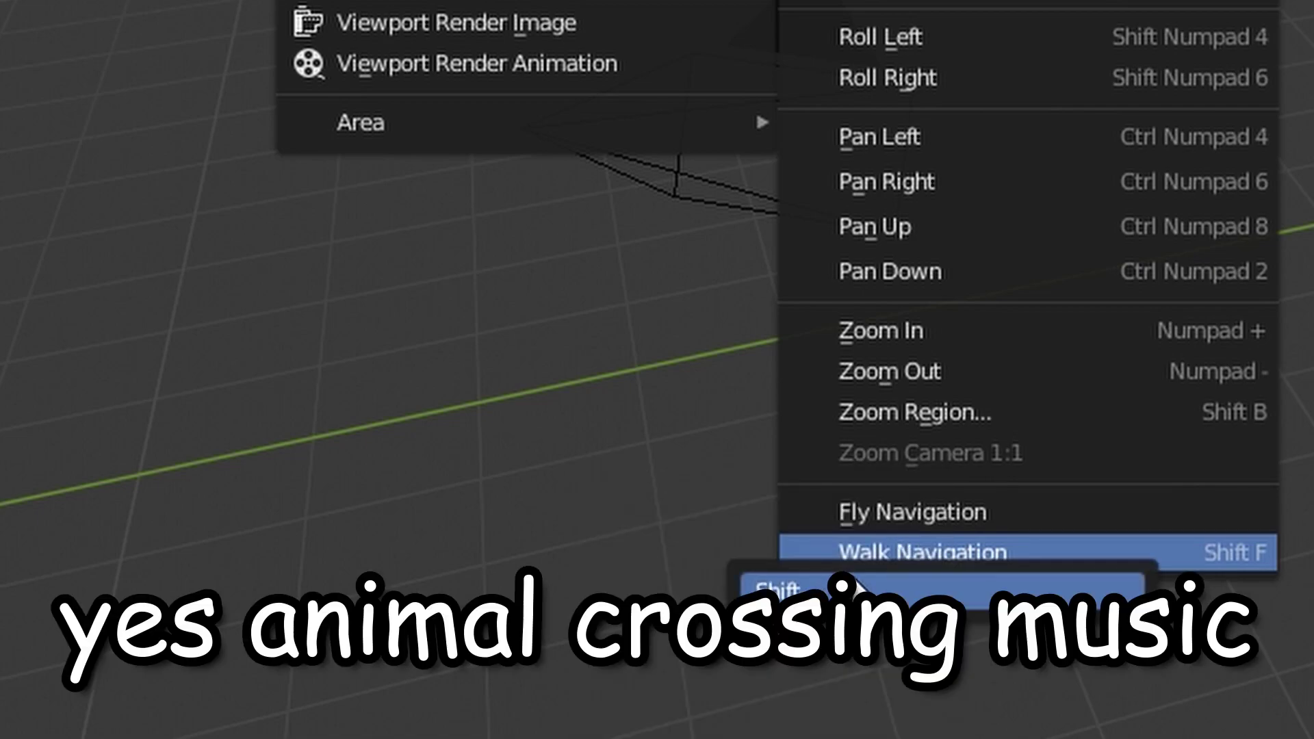
pyautogui.hotkey('shift', 'f')
# Fly around the default cube with Walk Navigation, viewing it from the front, far away and up close
pyautogui.hotkey('shift', 'f')
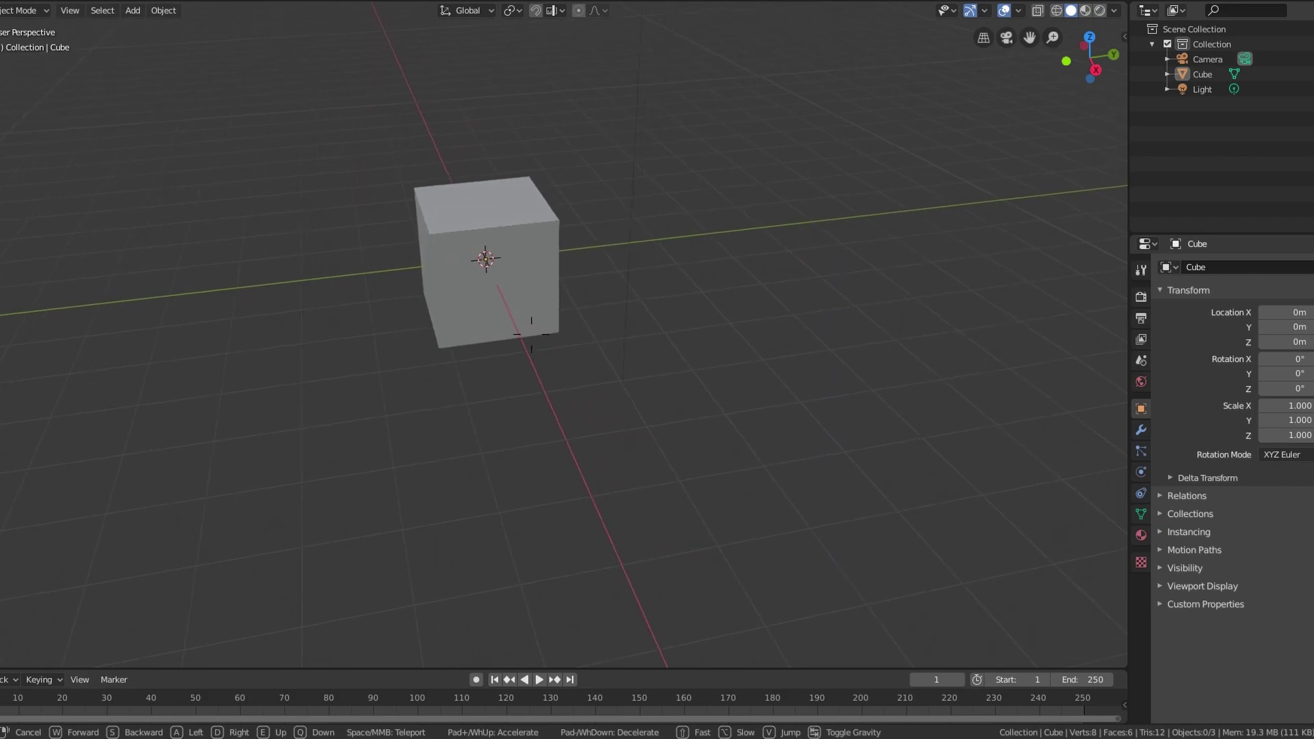
pyautogui.press('s')
pyautogui.press('d')
pyautogui.press('q')
pyautogui.press('a')
pyautogui.press('w')
pyautogui.press('d')
pyautogui.press('s')
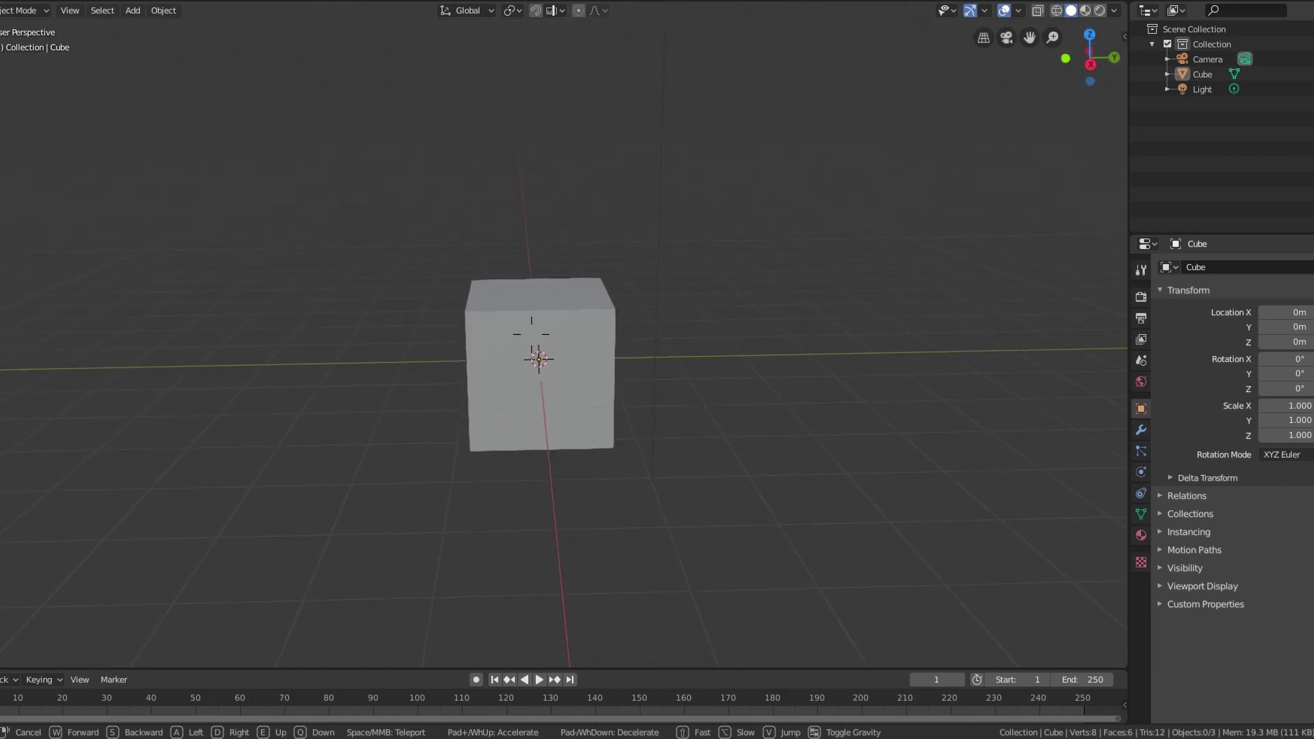
pyautogui.press('s')
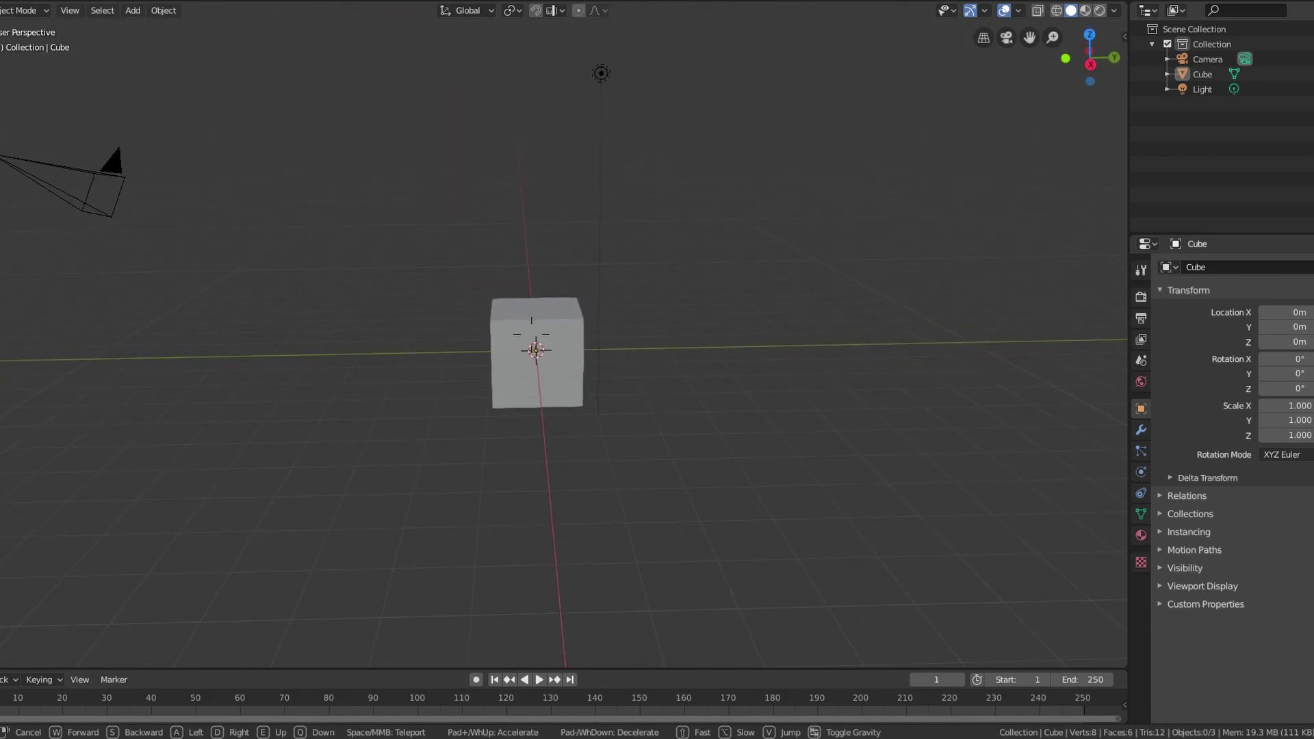
pyautogui.press('s')
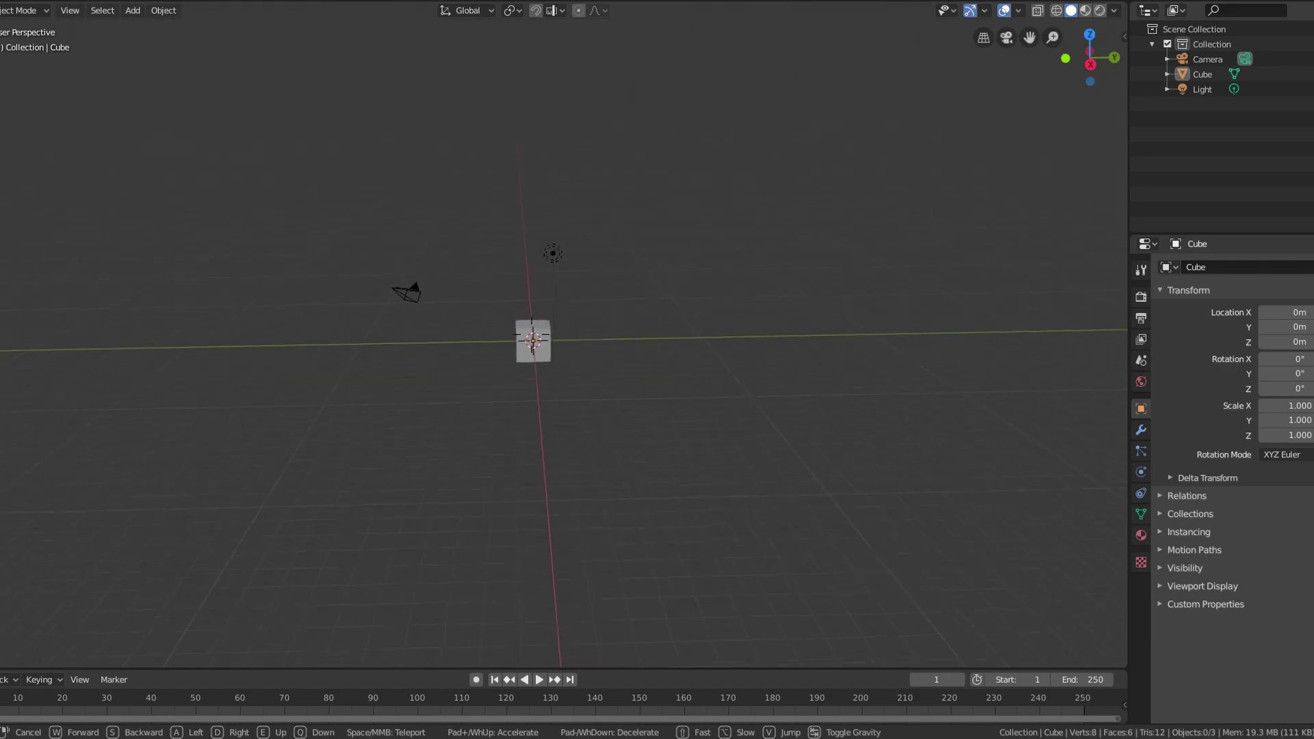
pyautogui.press('w')
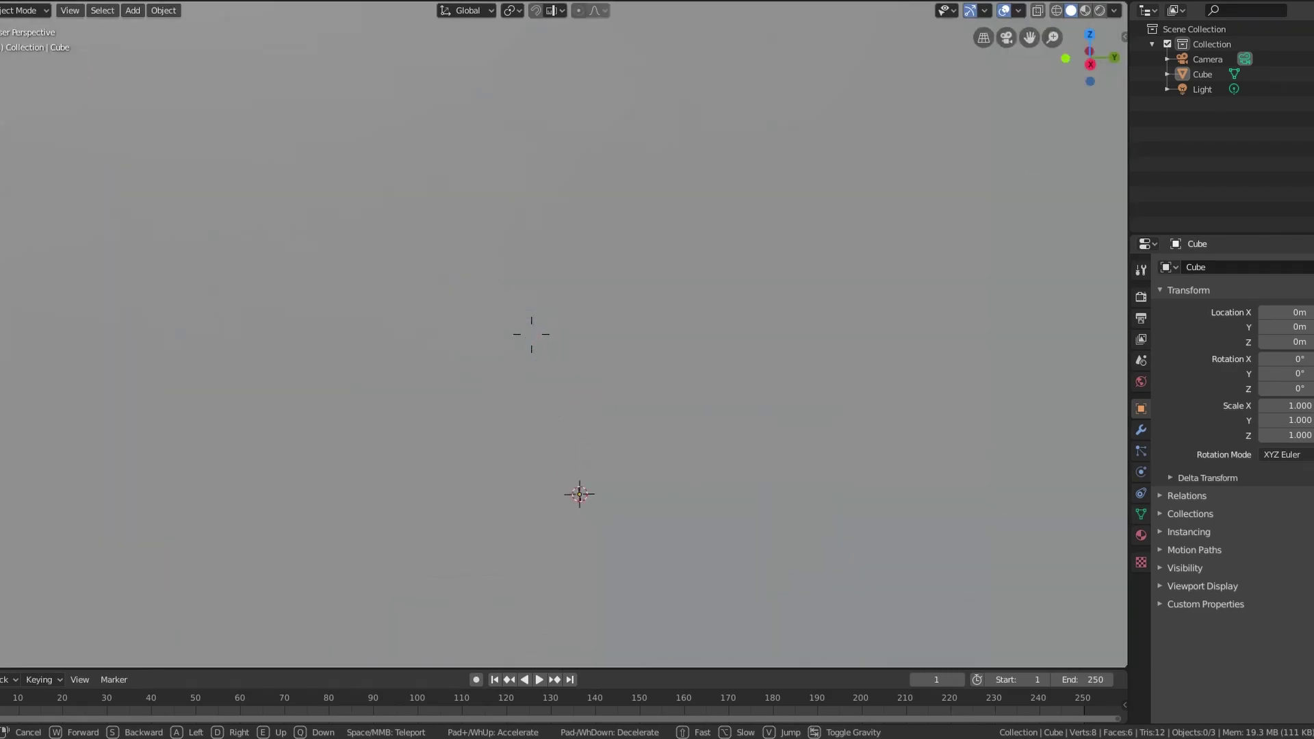
pyautogui.press('s')
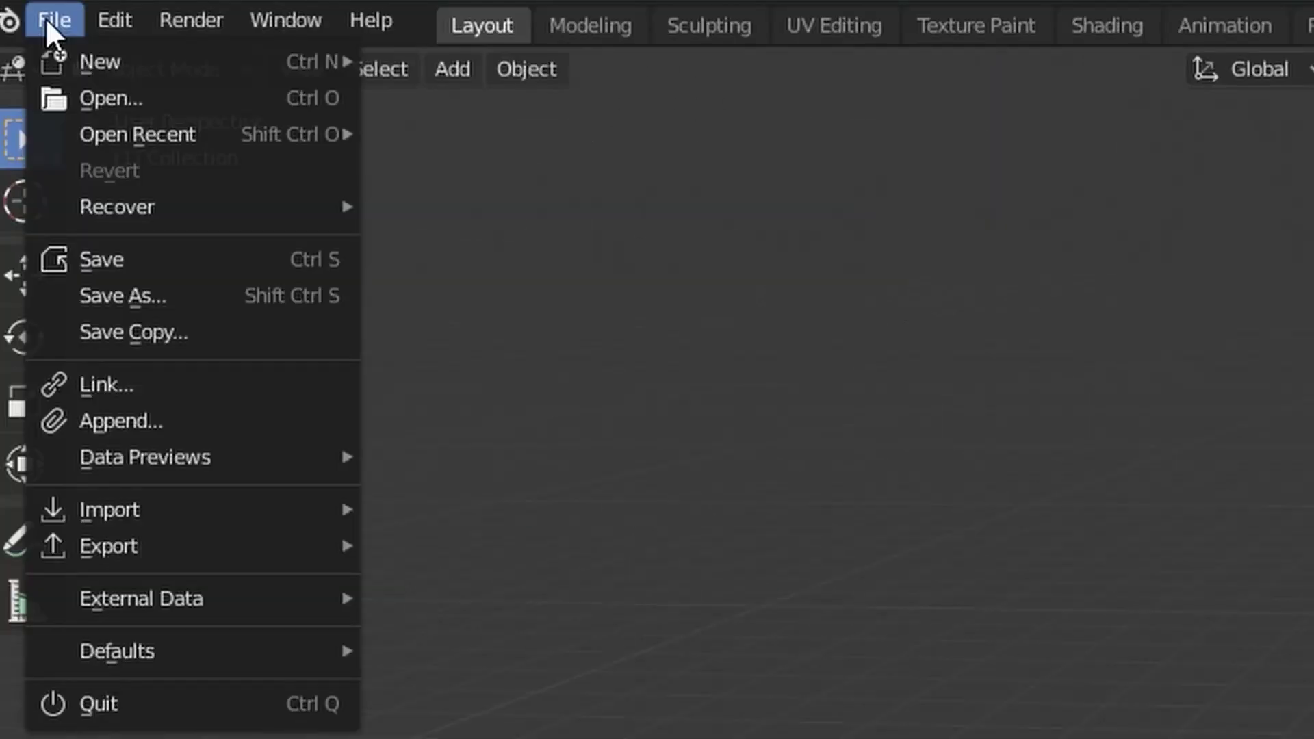
# Import the sharkWithFish.obj file as a Wavefront model
pyautogui.moveTo(293, 516)
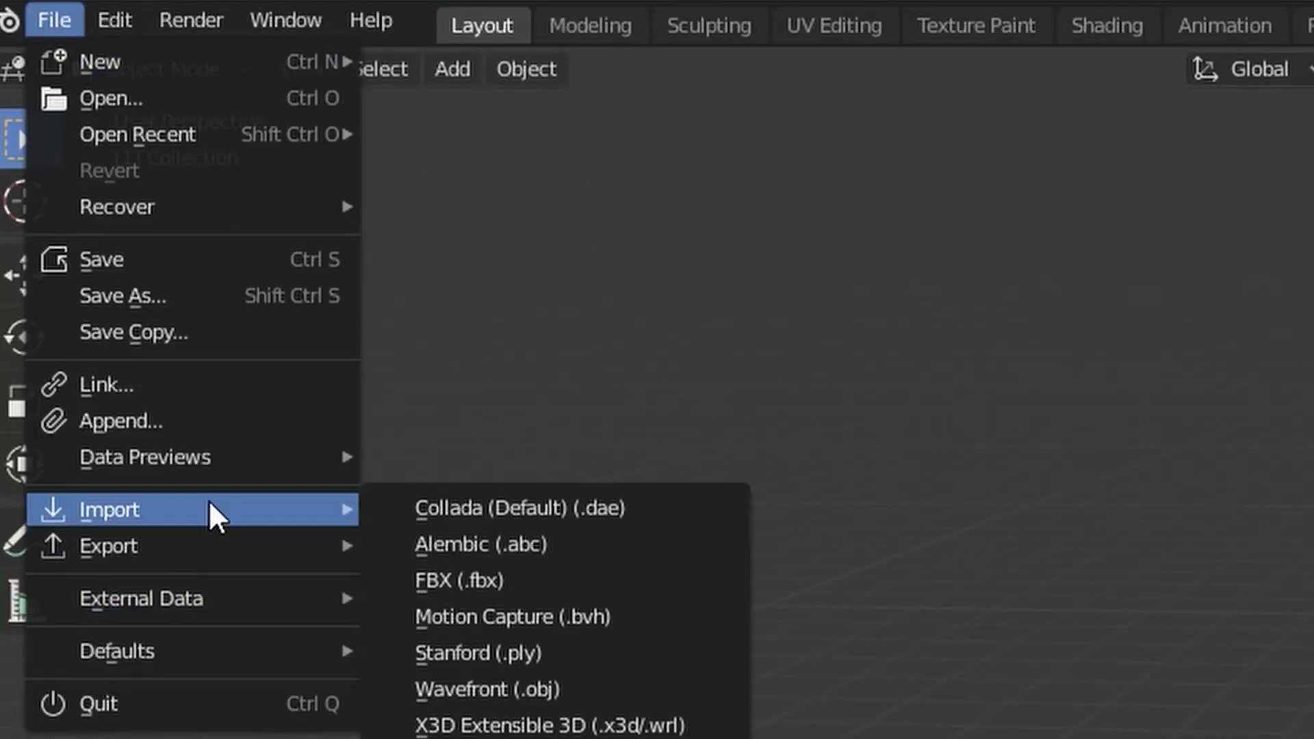
pyautogui.click(685, 691)
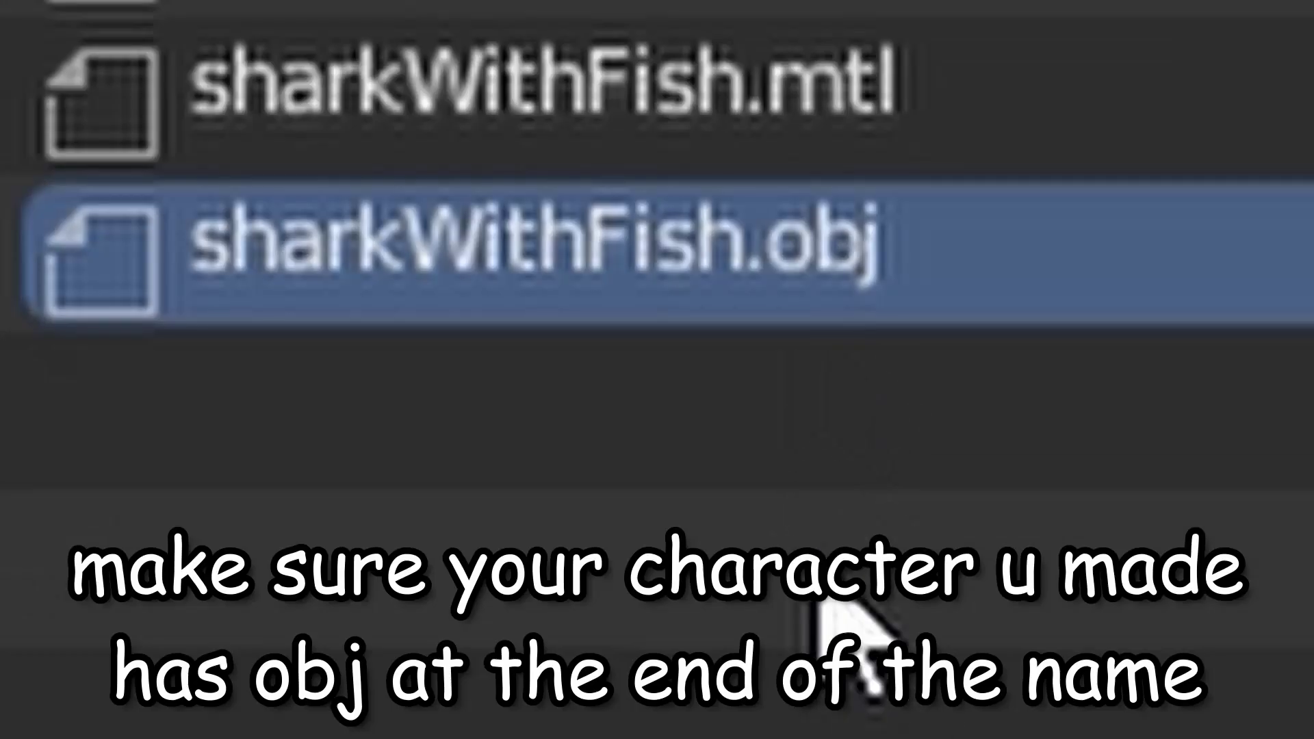
pyautogui.moveTo(871, 692); pyautogui.dragTo(787, 322)
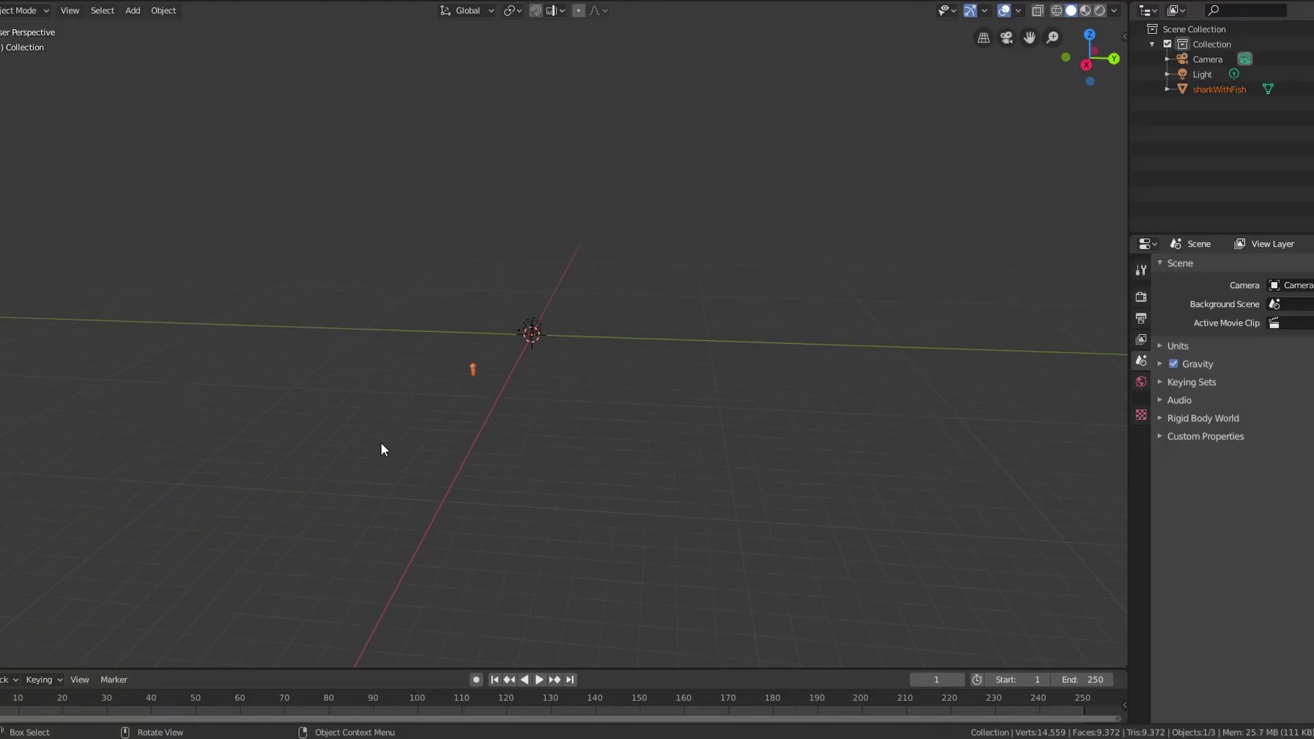
# Move the imported sharkWithFish character so its feet stand at the world origin
pyautogui.scroll(8, 380, 442)
pyautogui.scroll(-2, 376, 443)
pyautogui.scroll(2, 369, 444)
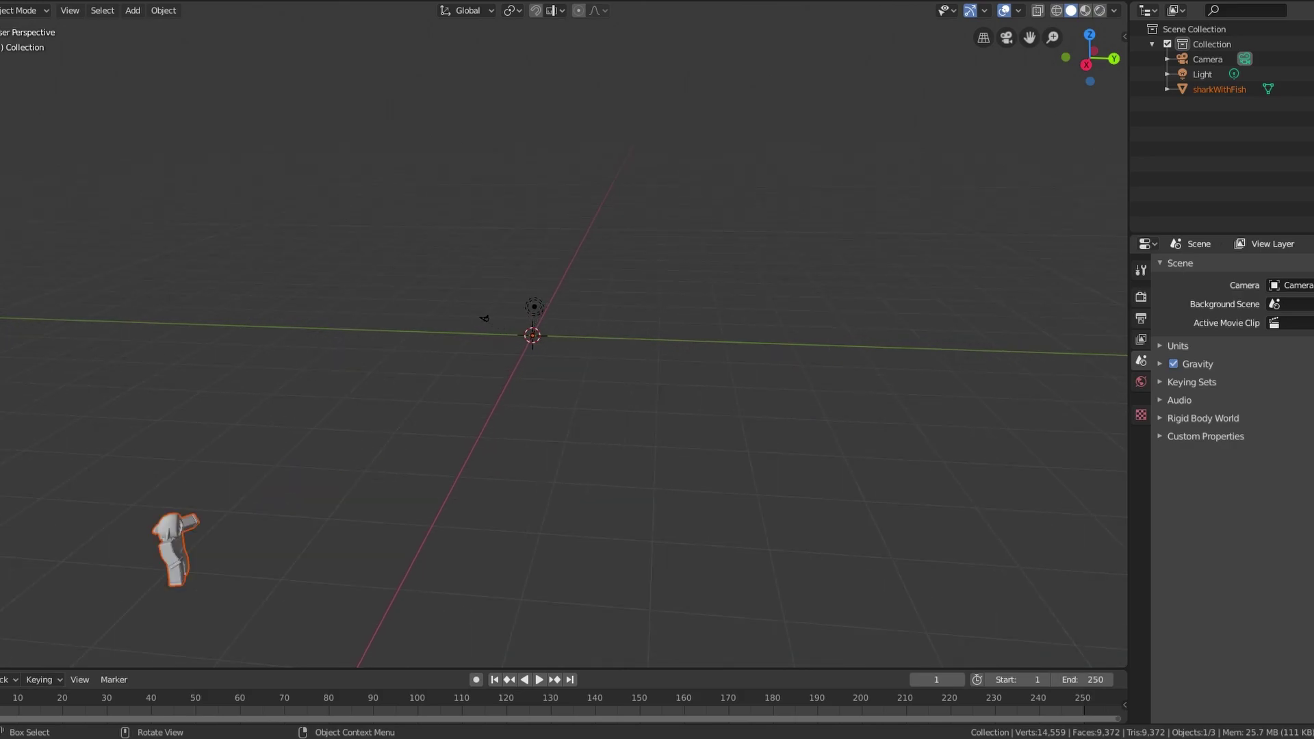
pyautogui.click(130, 393)
pyautogui.moveTo(540, 331); pyautogui.dragTo(638, 196)
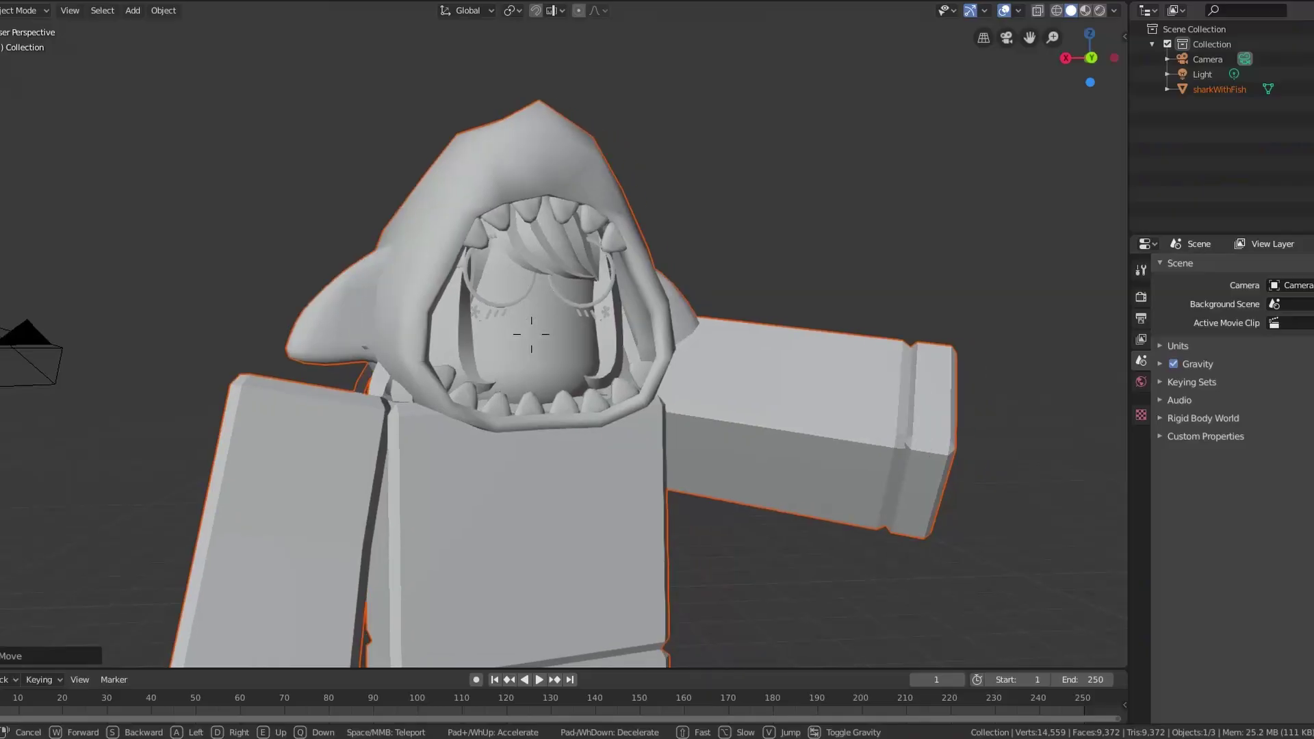
pyautogui.press('s')
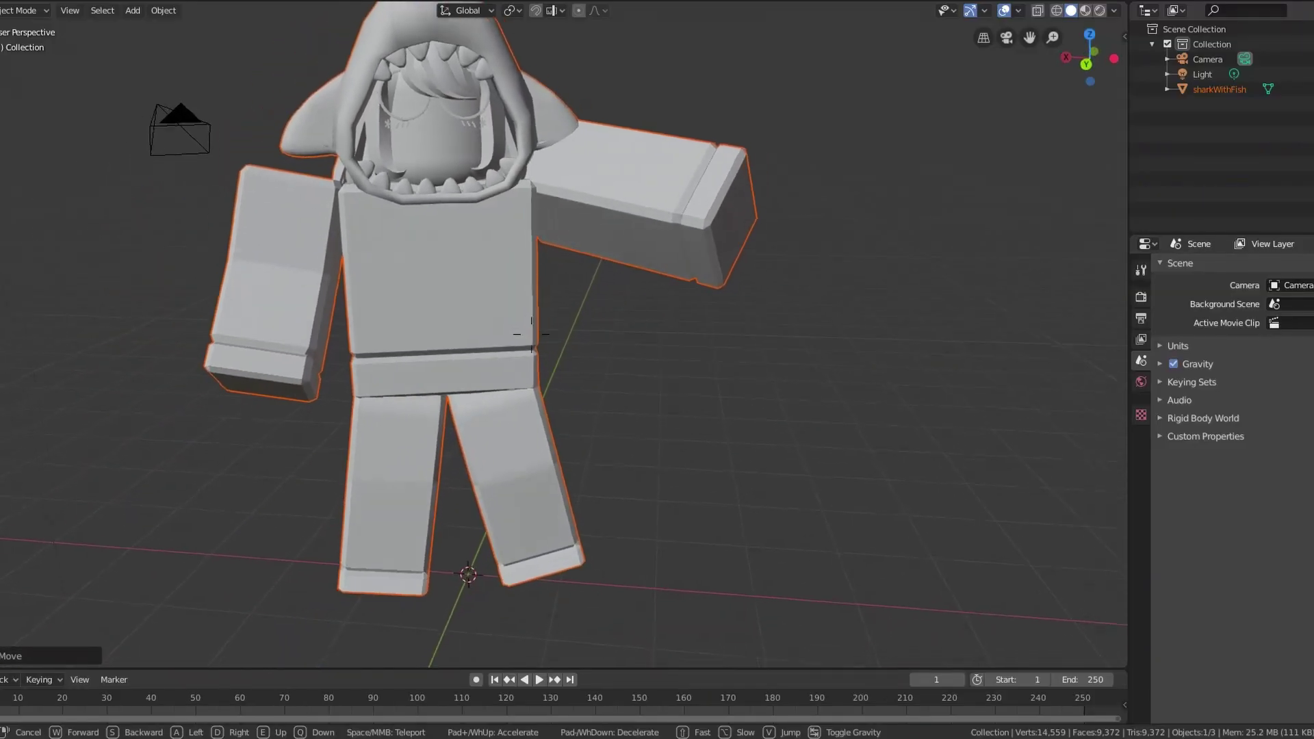
pyautogui.click(531, 334)
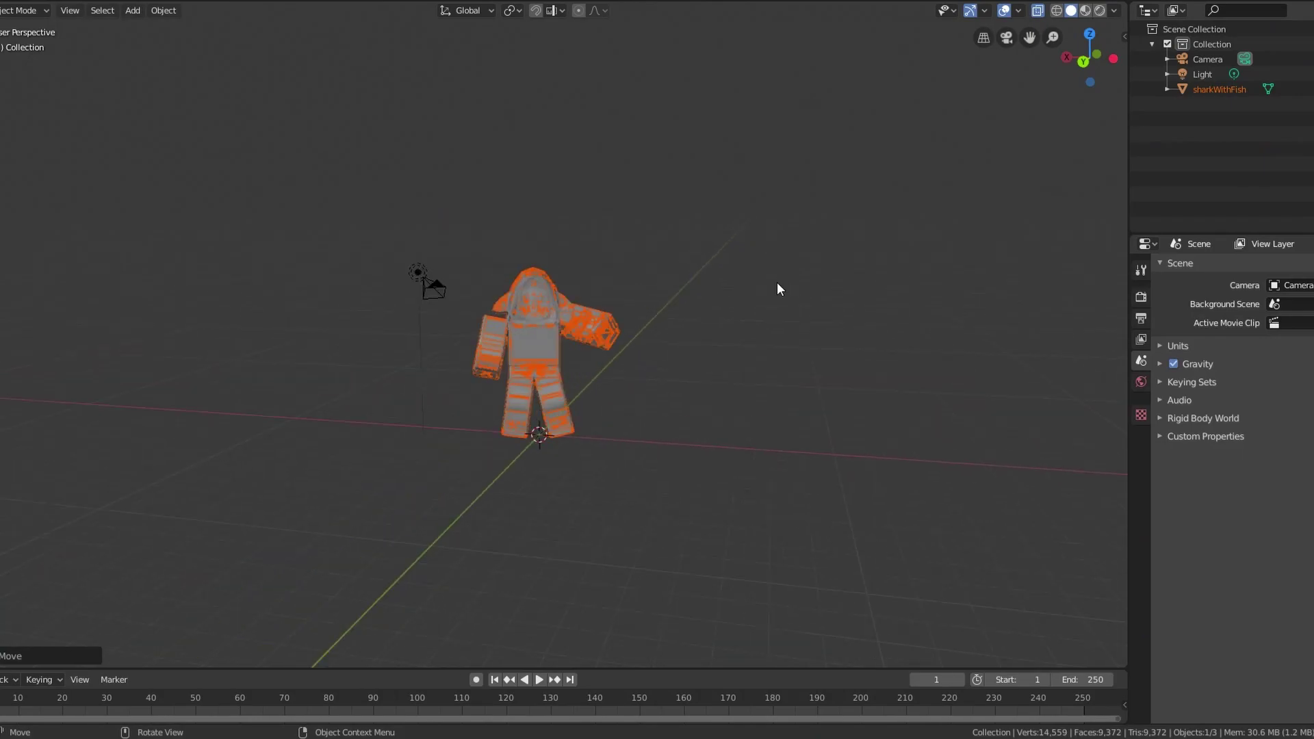
# Switch the viewport to Rendered shading and examine the textured character up close and in full
pyautogui.scroll(-11, 771, 299)
pyautogui.hotkey('shift', '`')
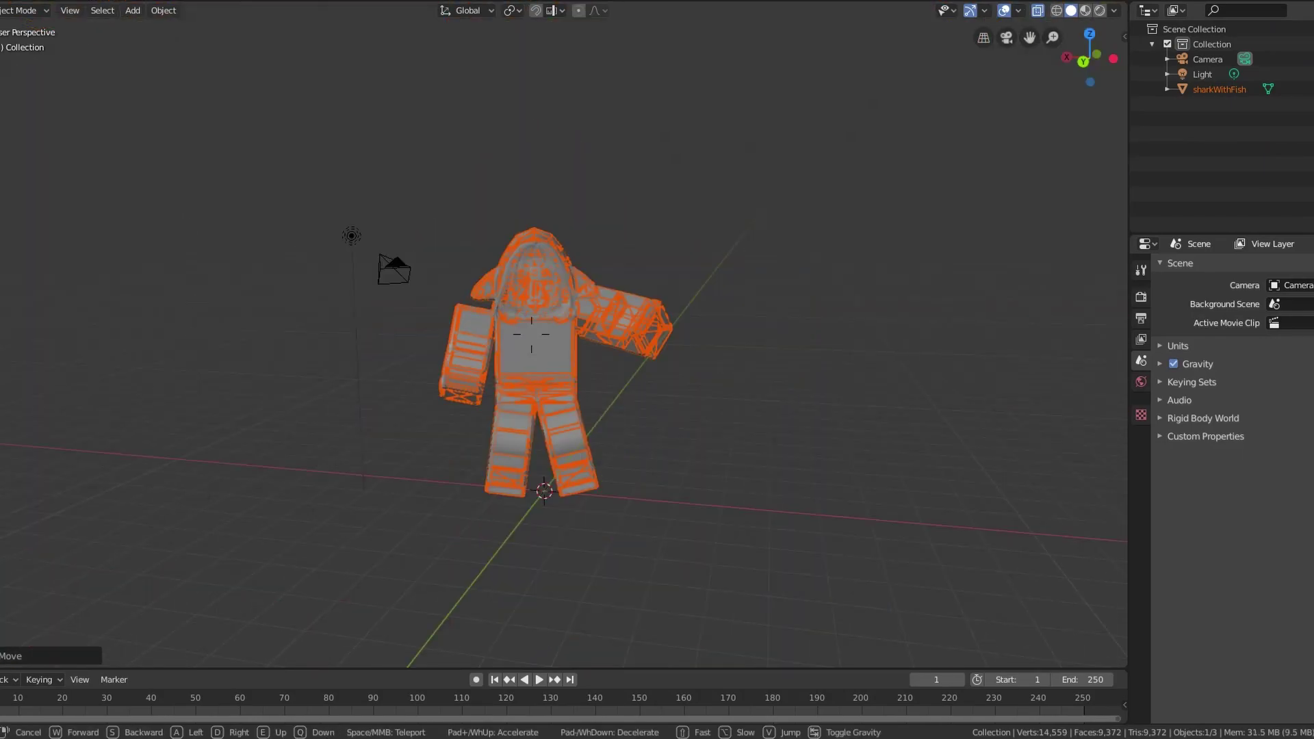
pyautogui.press('a')
pyautogui.press('w')
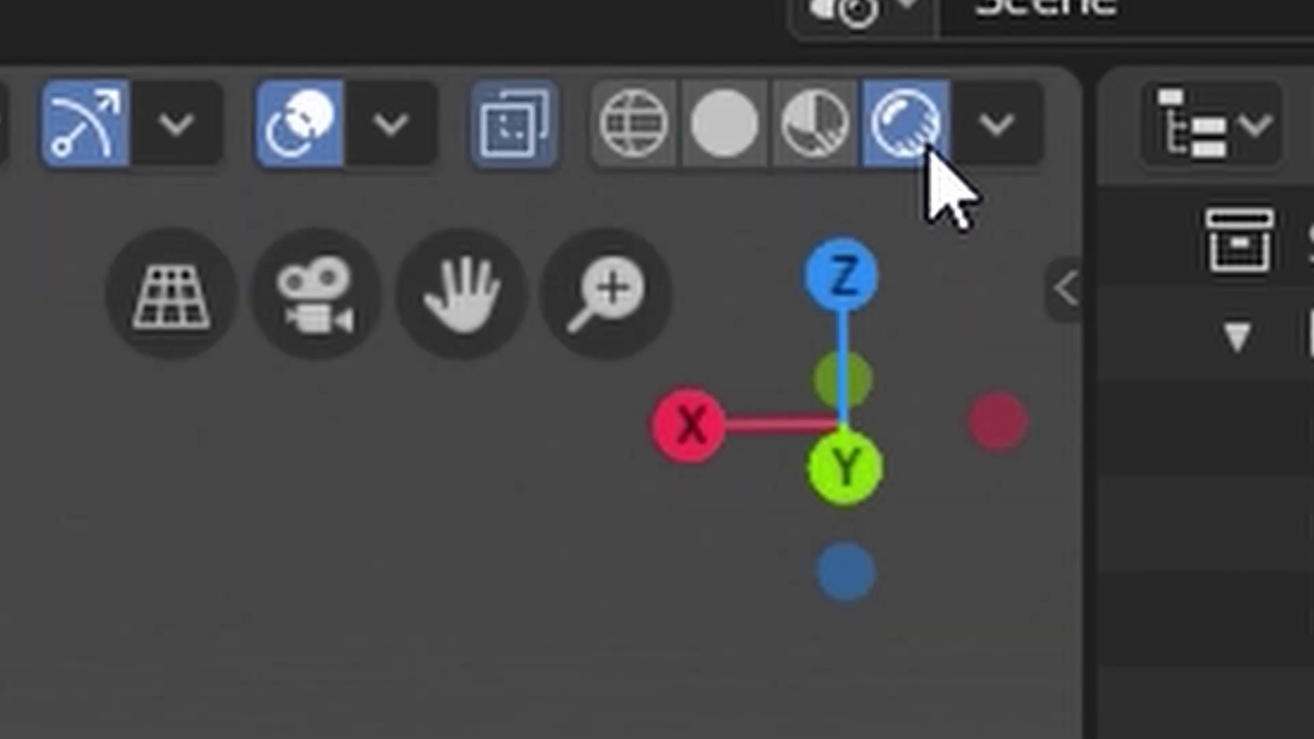
pyautogui.hotkey('shift', '`')
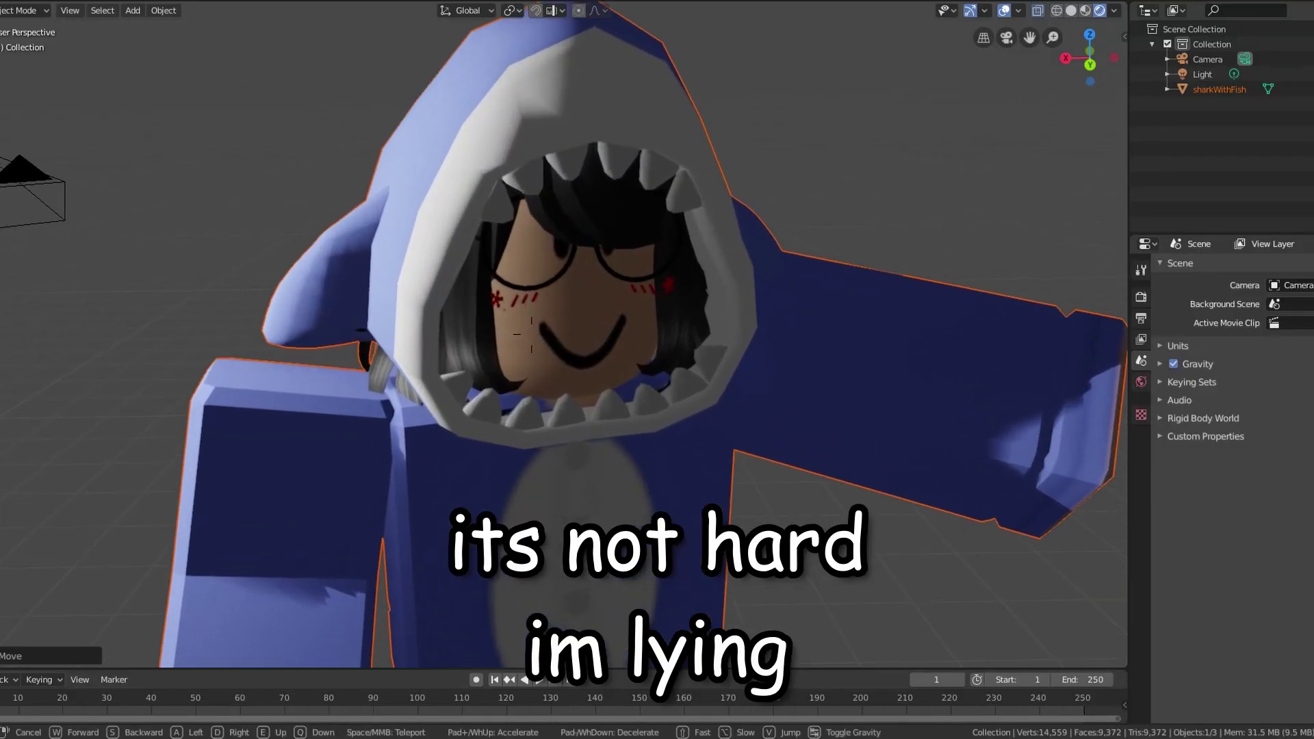
pyautogui.press('w')
pyautogui.press('s')
pyautogui.press('Escape')
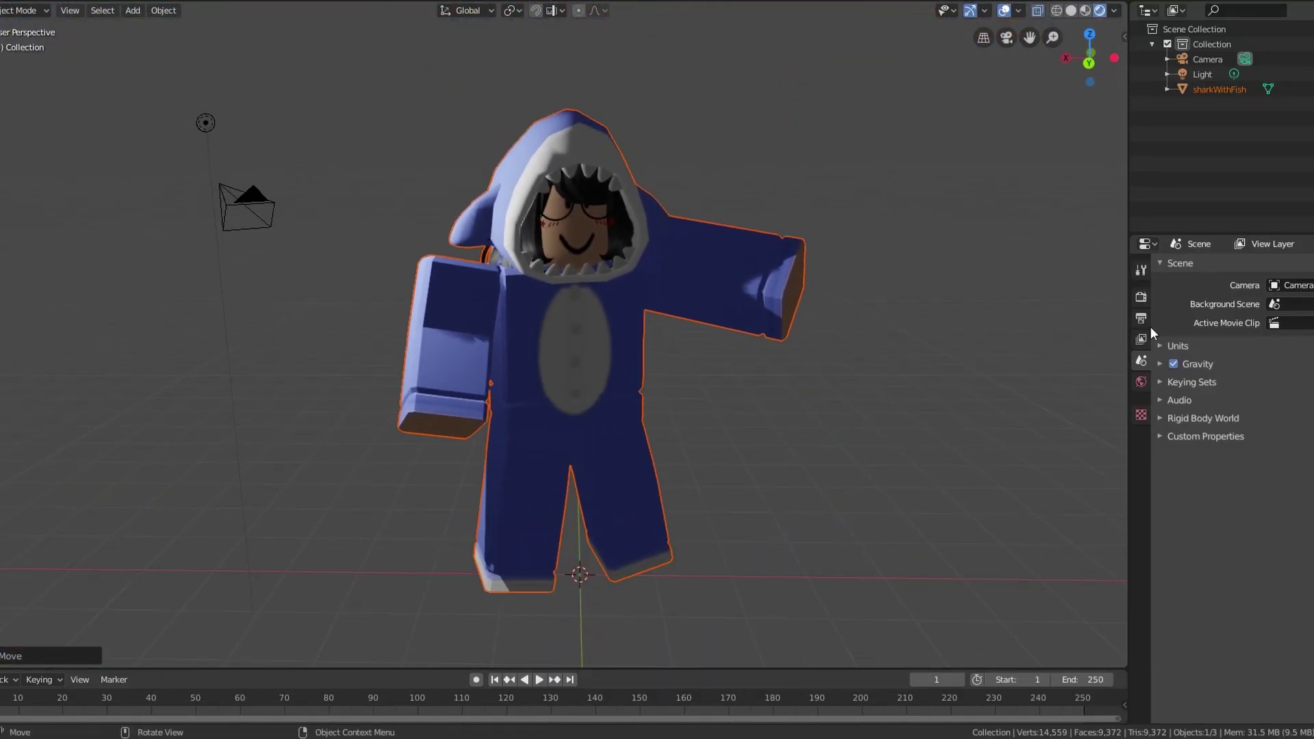
# Enable Ambient Occlusion and a transparent film background in the Eevee render settings
pyautogui.click(1141, 298)
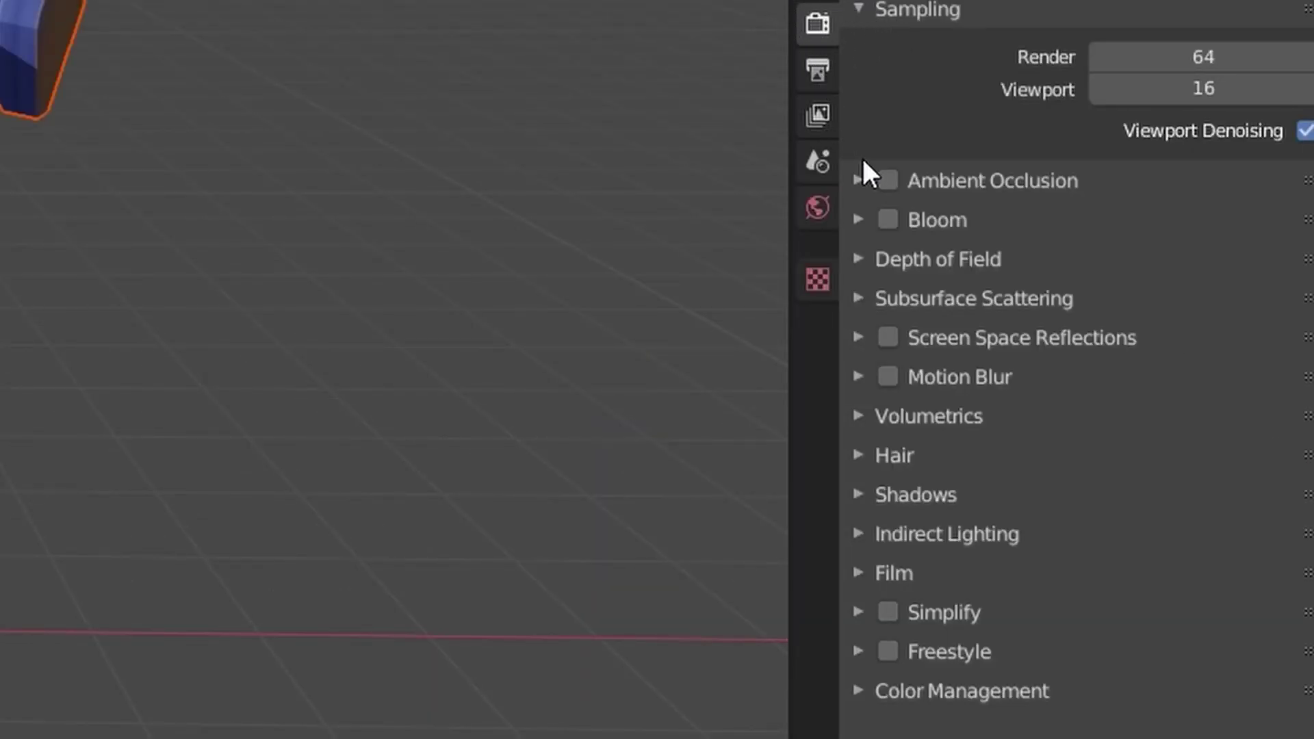
pyautogui.click(859, 575)
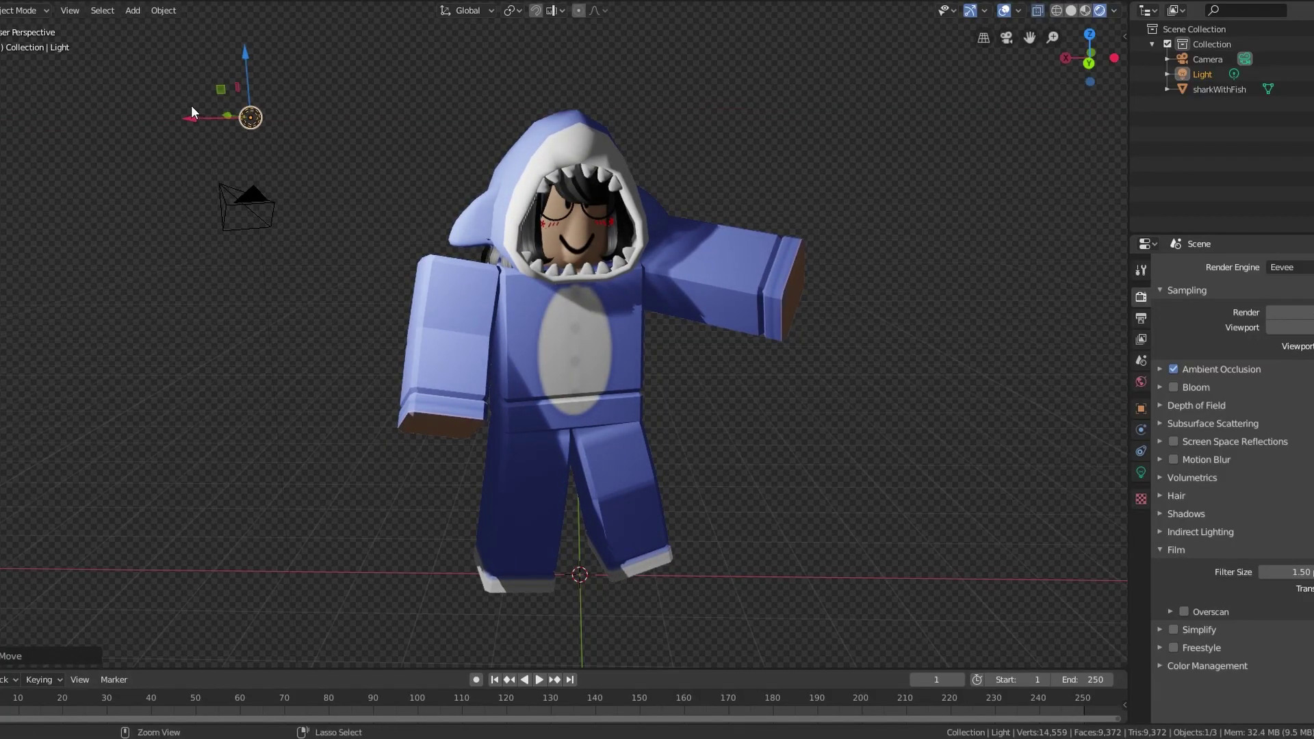
# Paste three copies of the light and place them around the character so the four lights surround it evenly
pyautogui.hotkey('ctrl', 'v')
pyautogui.moveTo(192, 123); pyautogui.dragTo(888, 119)
pyautogui.hotkey('ctrl', 'c')
pyautogui.hotkey('ctrl', 'v')
pyautogui.moveTo(952, 73); pyautogui.dragTo(888, 452)
pyautogui.click(882, 538)
pyautogui.hotkey('ctrl', 'v')
pyautogui.press('g')
pyautogui.press('x')
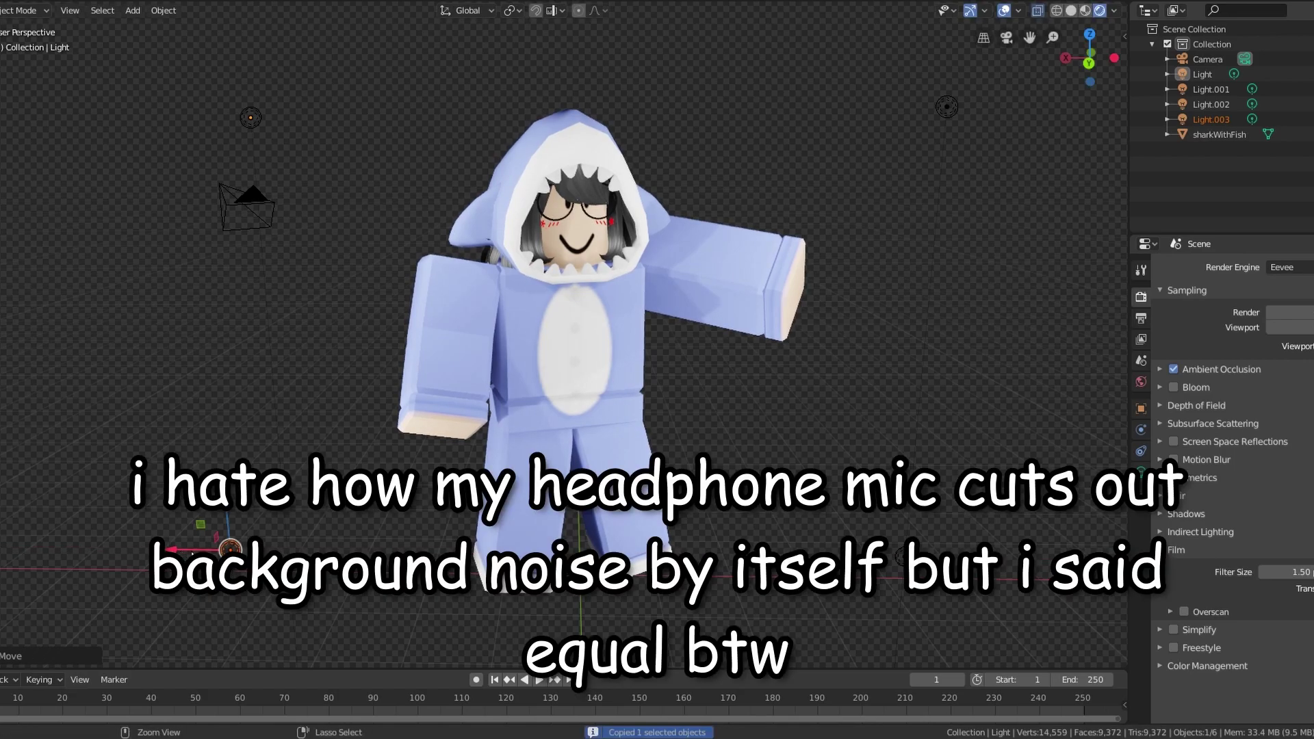
# Paste two more light copies and position the last one by the gap between the character's lowered arm and torso
pyautogui.press('s')
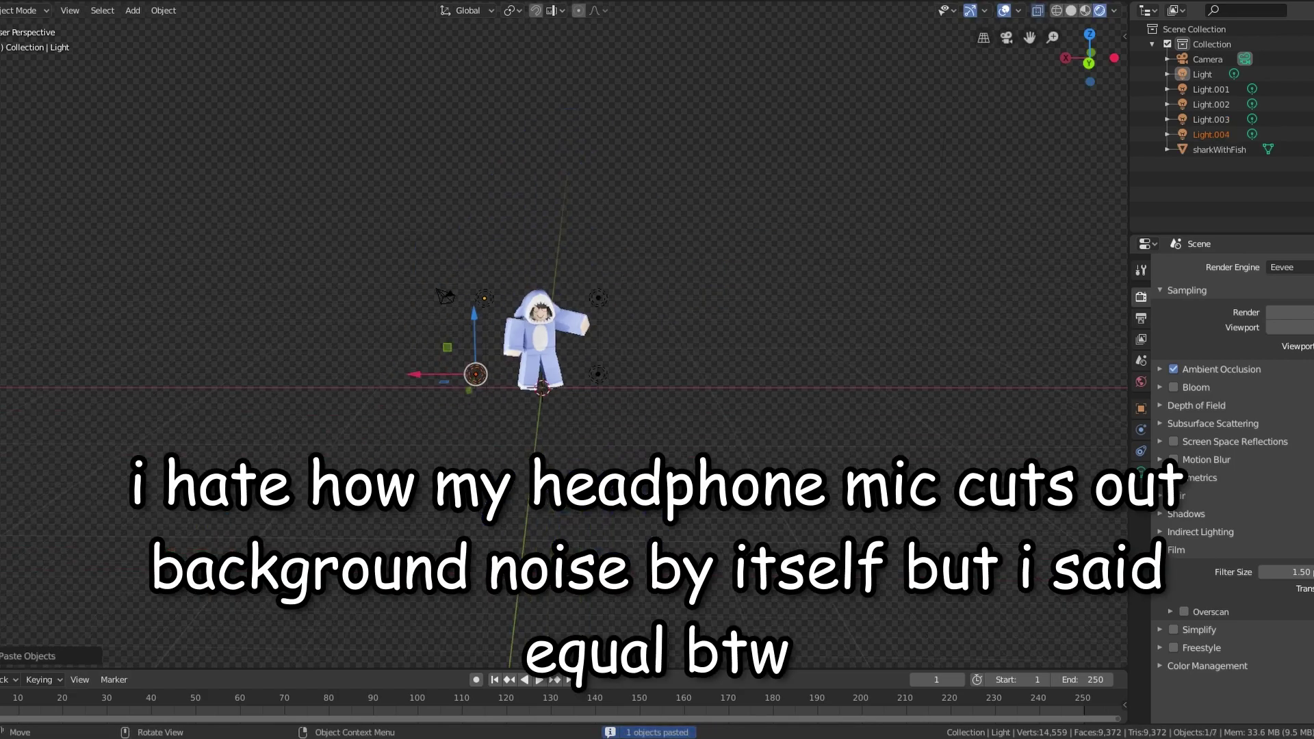
pyautogui.press('w')
pyautogui.click(432, 359)
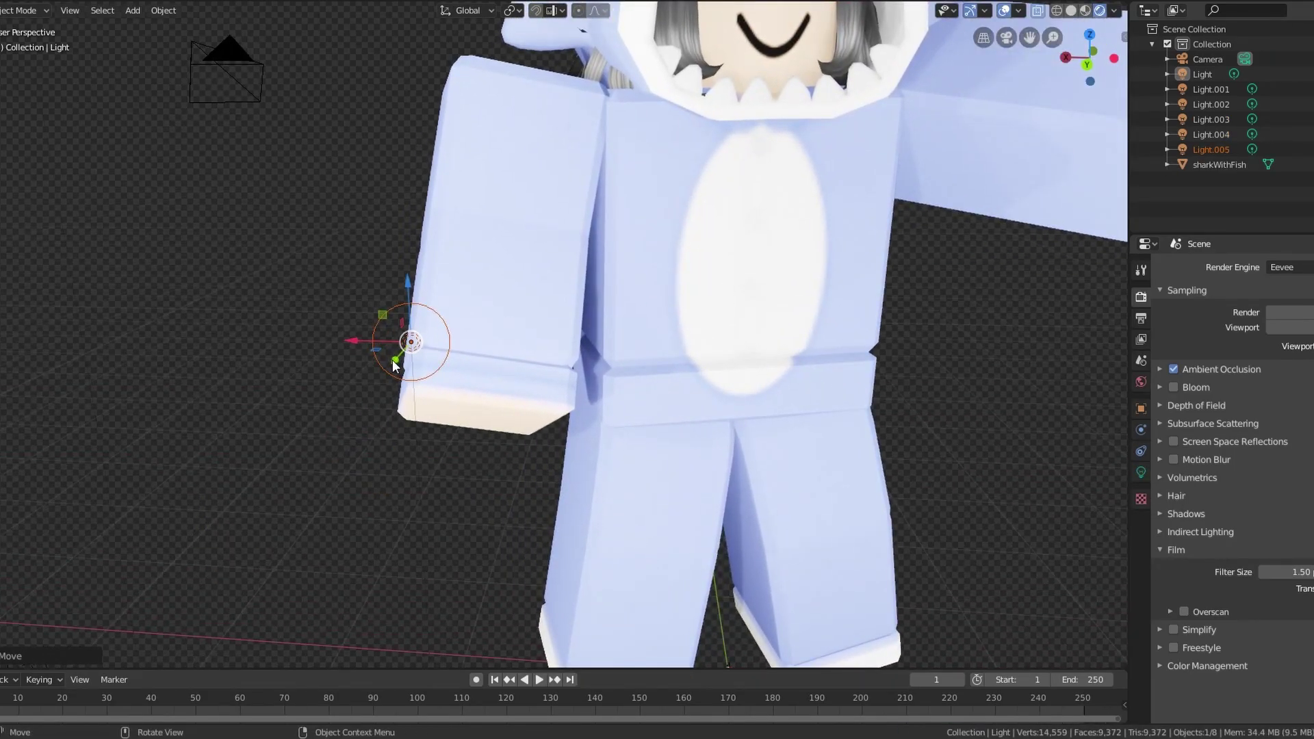
pyautogui.moveTo(394, 360); pyautogui.dragTo(484, 296)
pyautogui.moveTo(433, 258); pyautogui.dragTo(540, 266)
pyautogui.moveTo(601, 220); pyautogui.dragTo(584, 388)
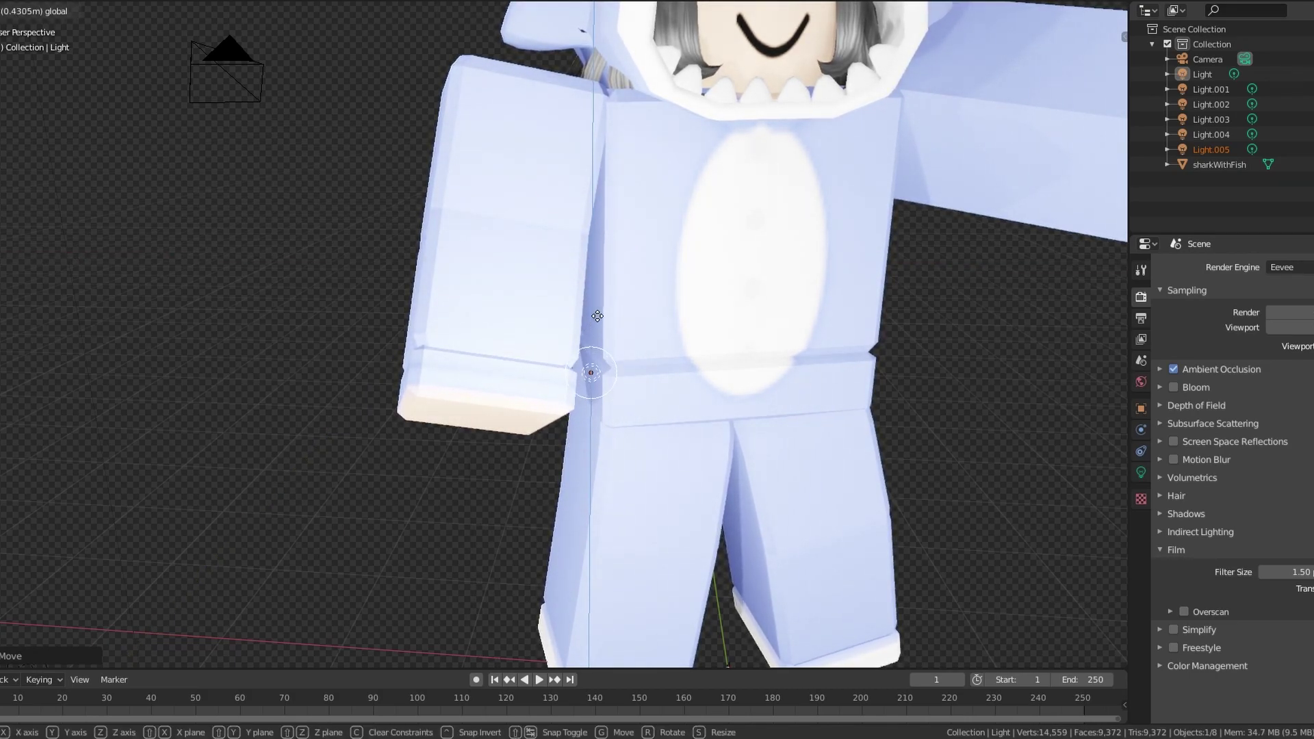
pyautogui.moveTo(597, 317); pyautogui.dragTo(597, 307)
pyautogui.scroll(-10, 579, 425)
pyautogui.scroll(4, 578, 425)
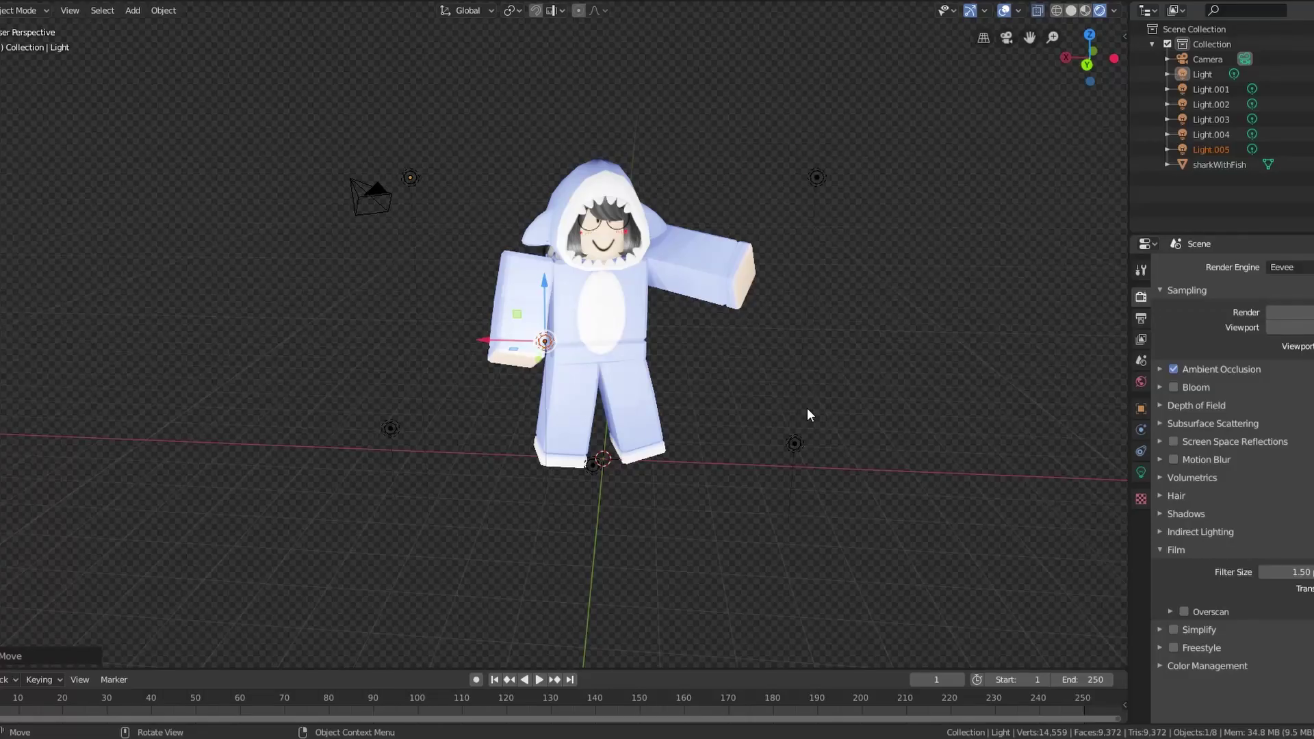
# Examine the lighting on the character up close and select the two lights above its shoulders in turn
pyautogui.click(816, 177)
pyautogui.hotkey('shift', '`')
pyautogui.press('w')
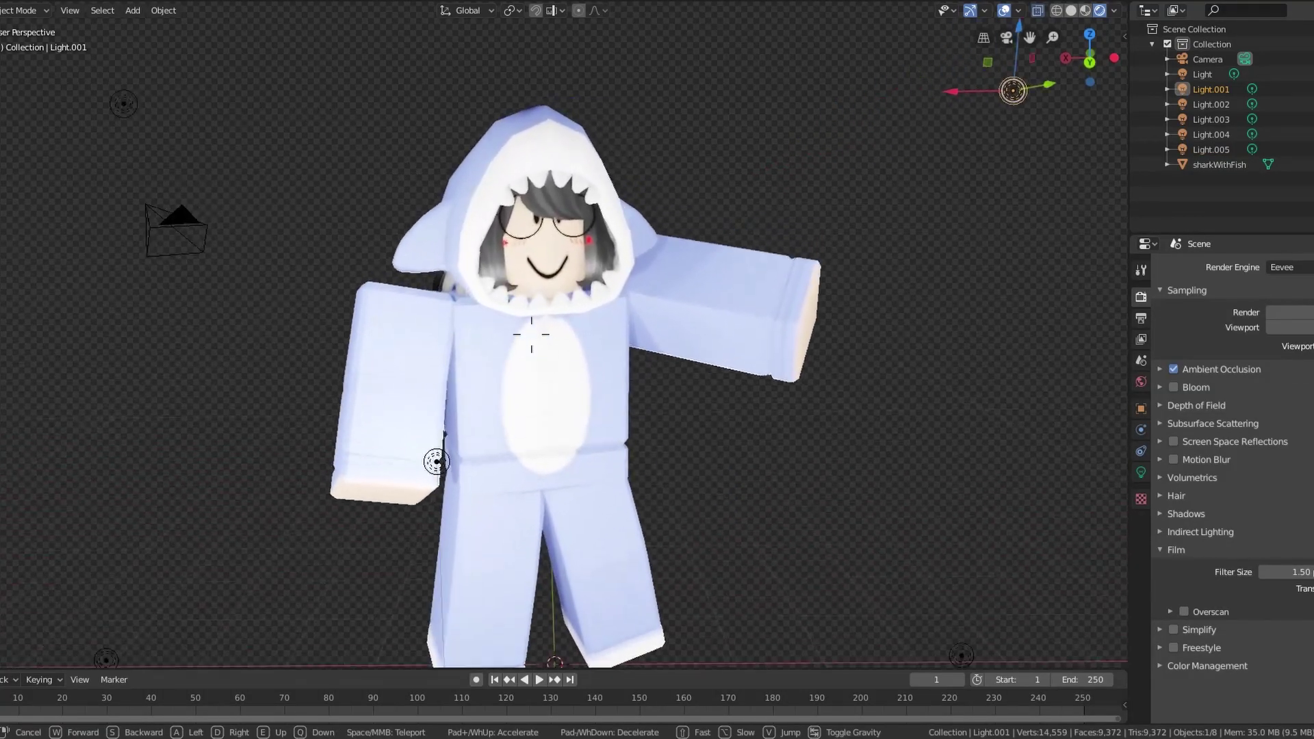
pyautogui.click(531, 334)
pyautogui.scroll(-6, 649, 188)
pyautogui.scroll(6, 648, 188)
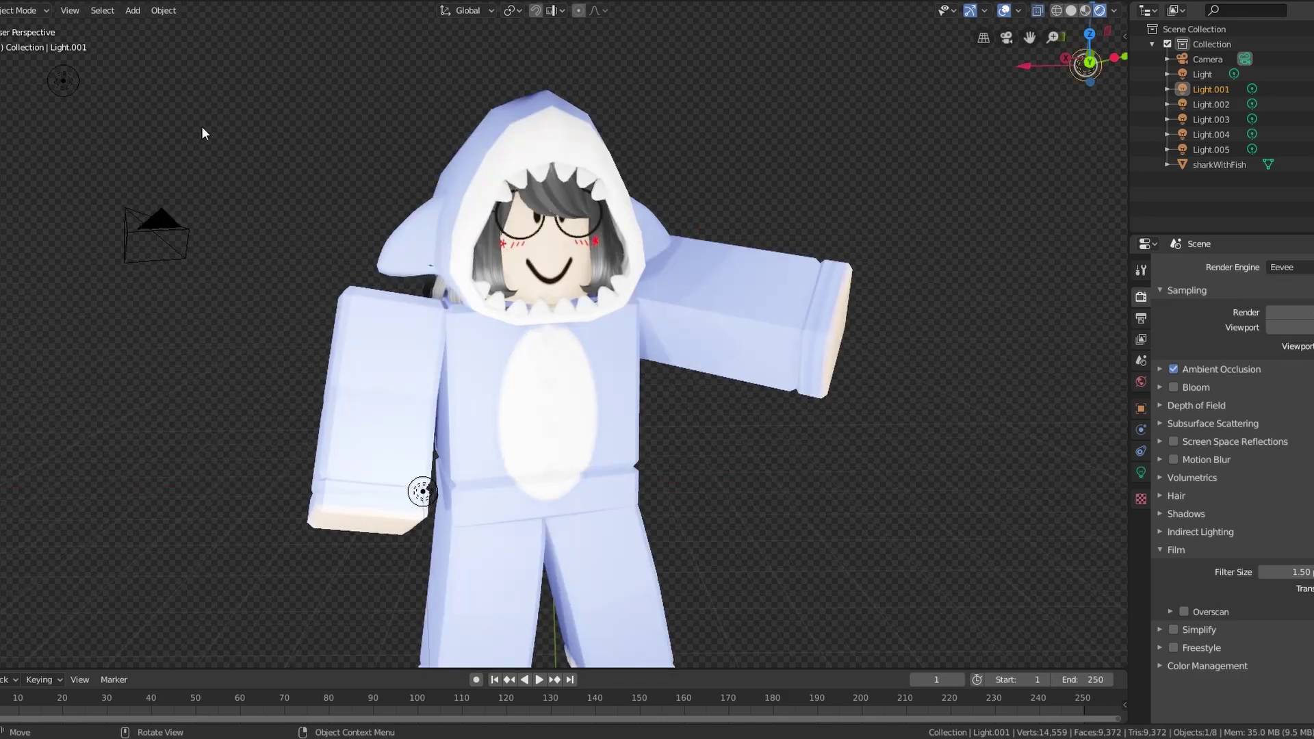
pyautogui.click(68, 84)
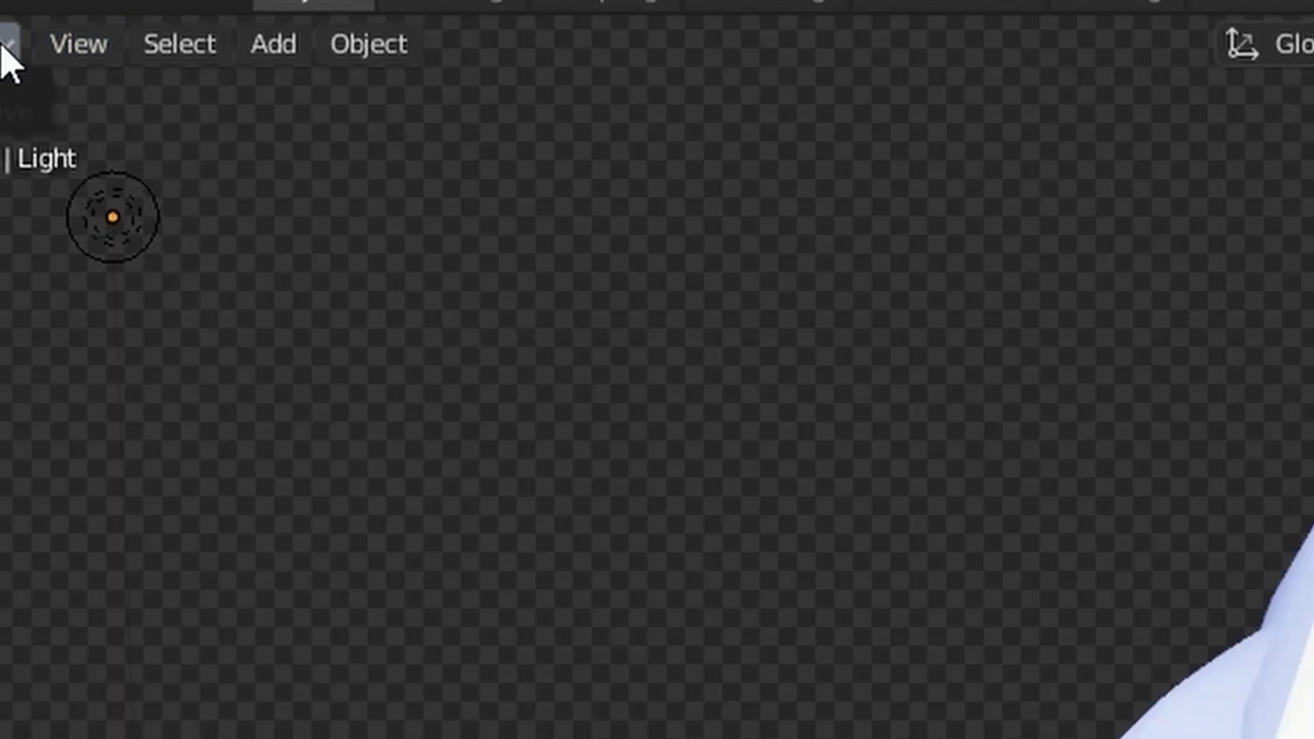
# Switch to the camera view and fly the camera back until it frames the whole character from head to feet at a slight angle
pyautogui.click(70, 10)
pyautogui.moveTo(167, 531)
pyautogui.click(935, 553)
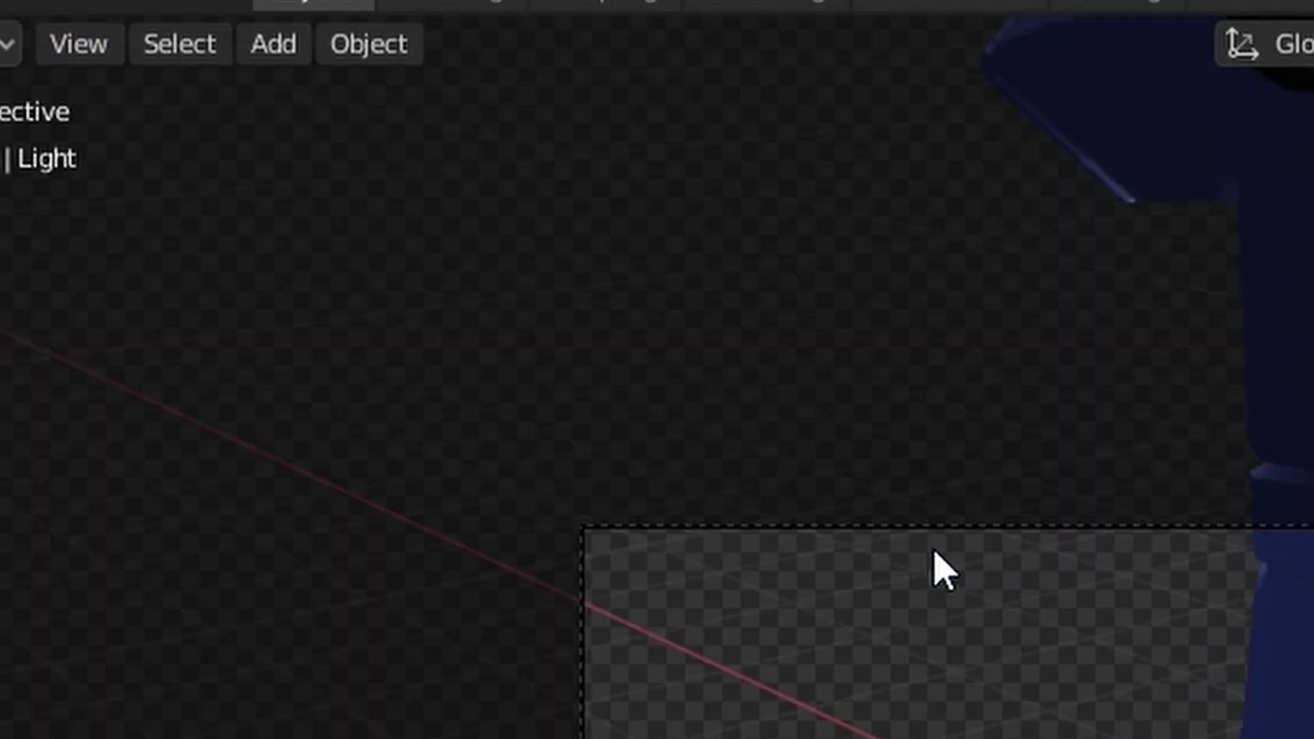
pyautogui.hotkey('shift', '`')
pyautogui.press('w')
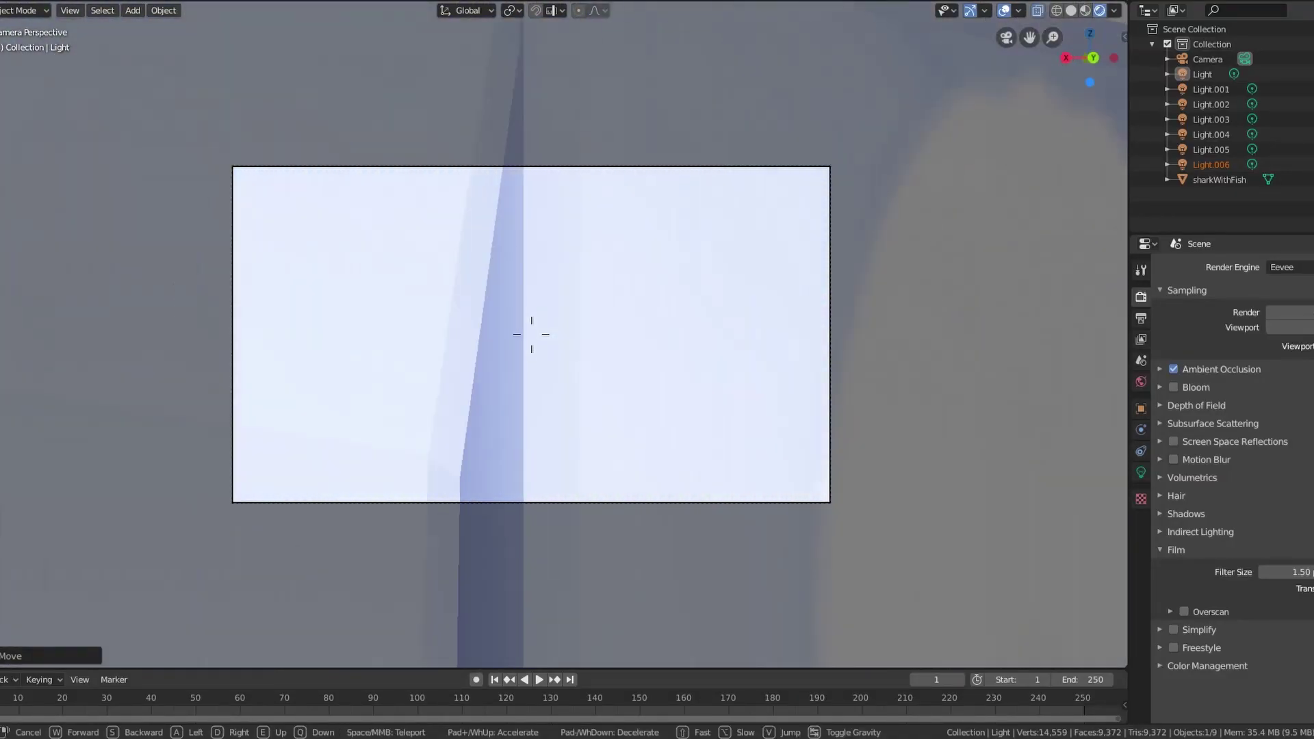
pyautogui.press('s')
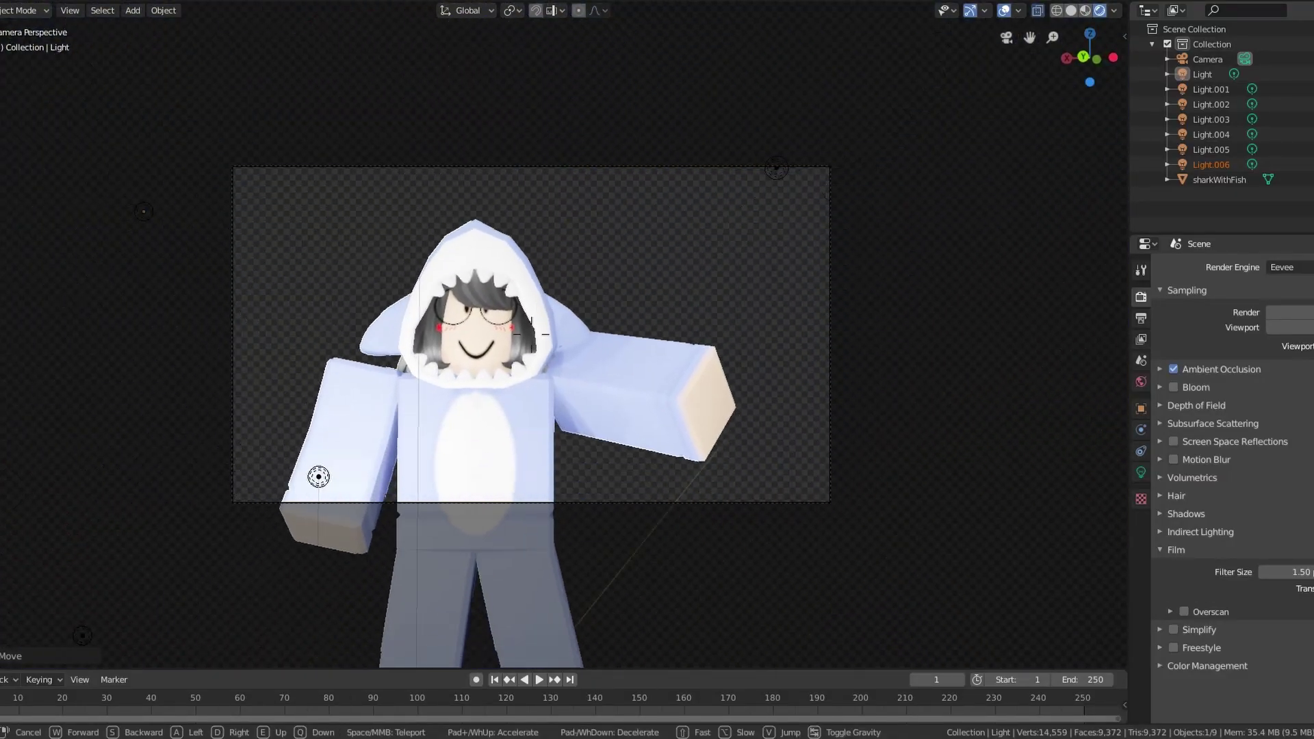
pyautogui.press('s')
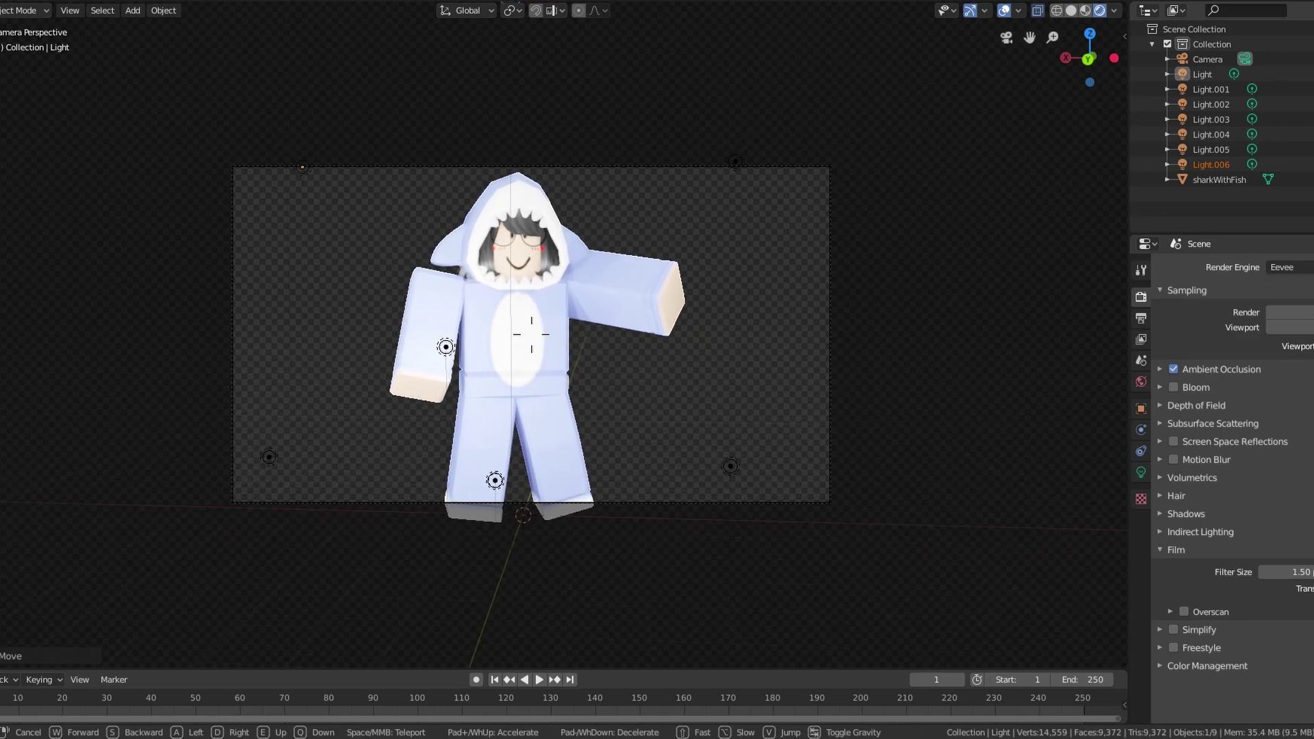
pyautogui.press('w')
pyautogui.click(533, 336)
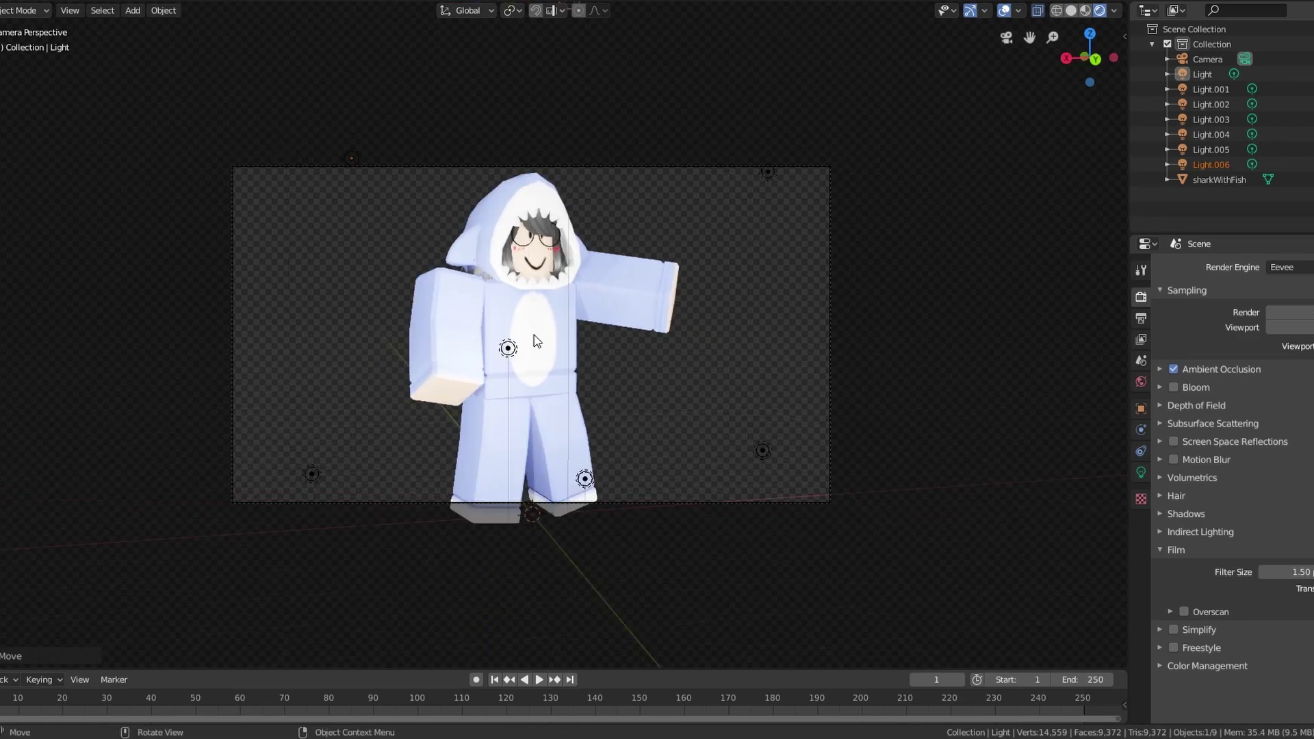
# Render the framed character as a still image, inspect the render and start saving it
pyautogui.click(36, 1)
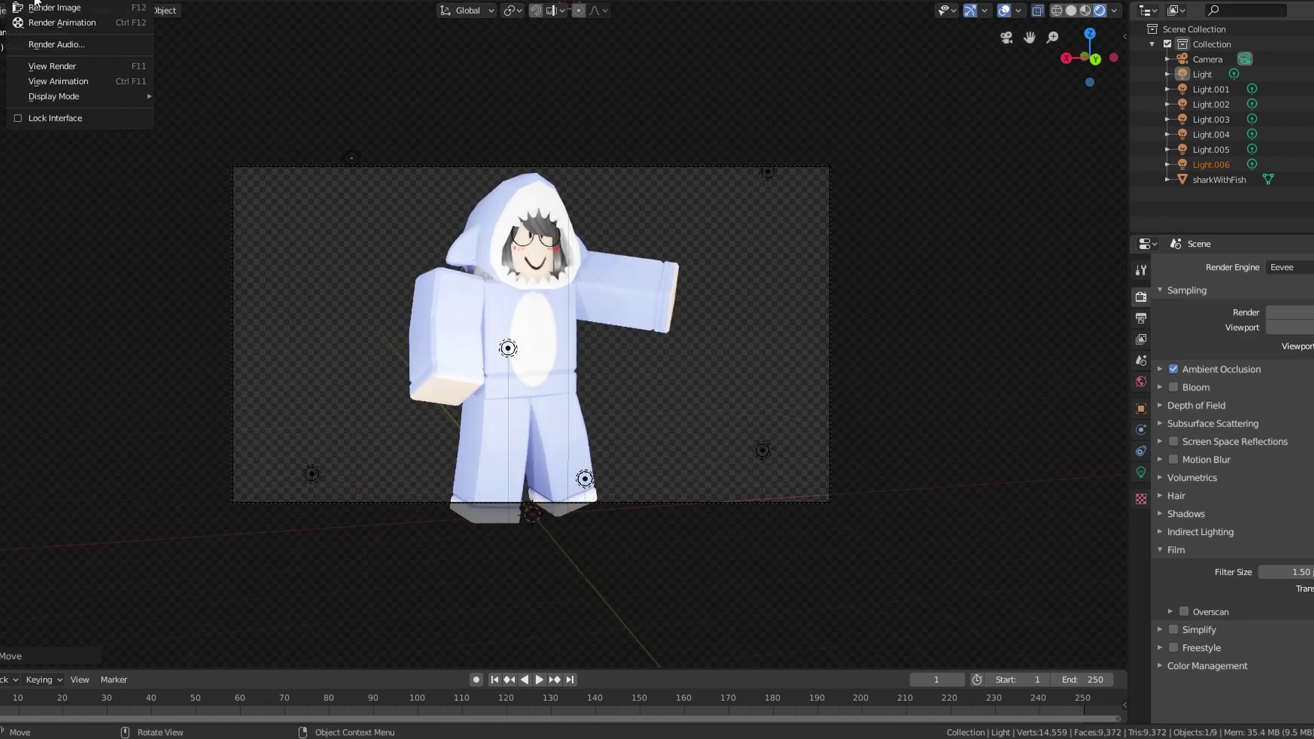
pyautogui.click(55, 10)
pyautogui.scroll(-3, 834, 377)
pyautogui.scroll(3, 827, 367)
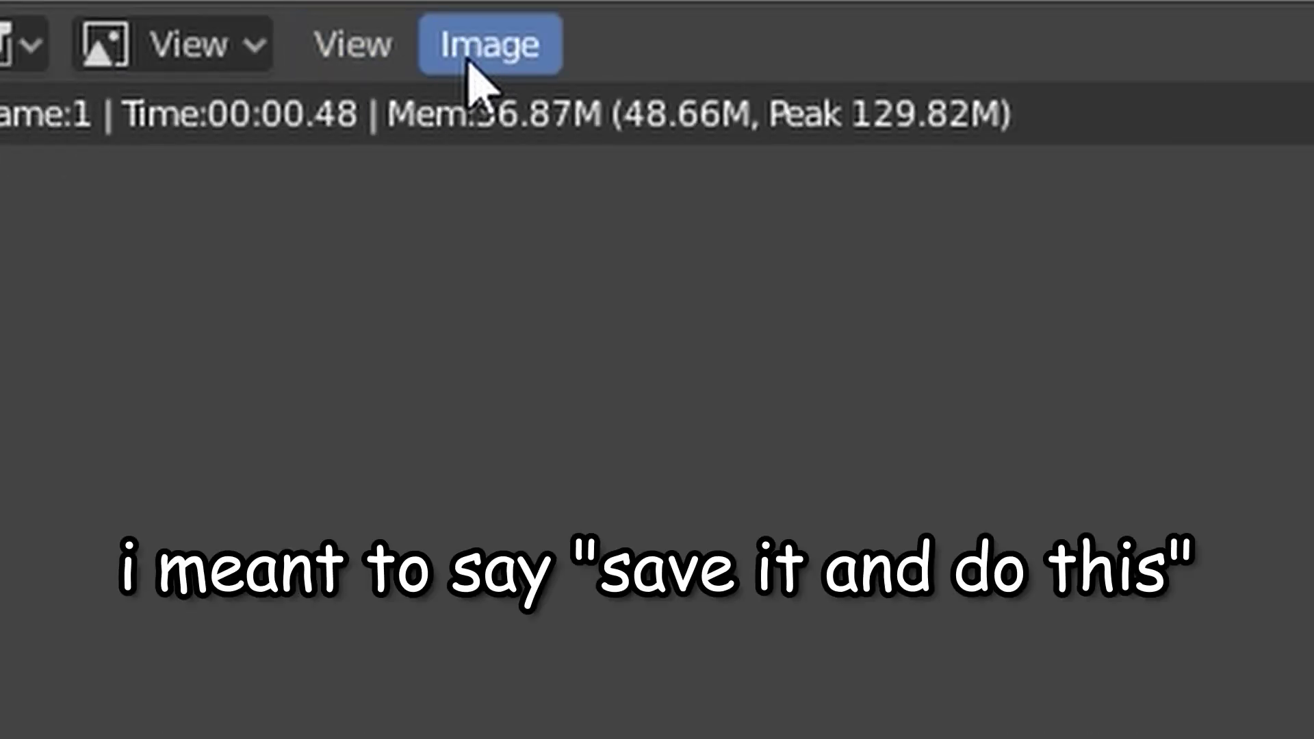
pyautogui.click(67, 2)
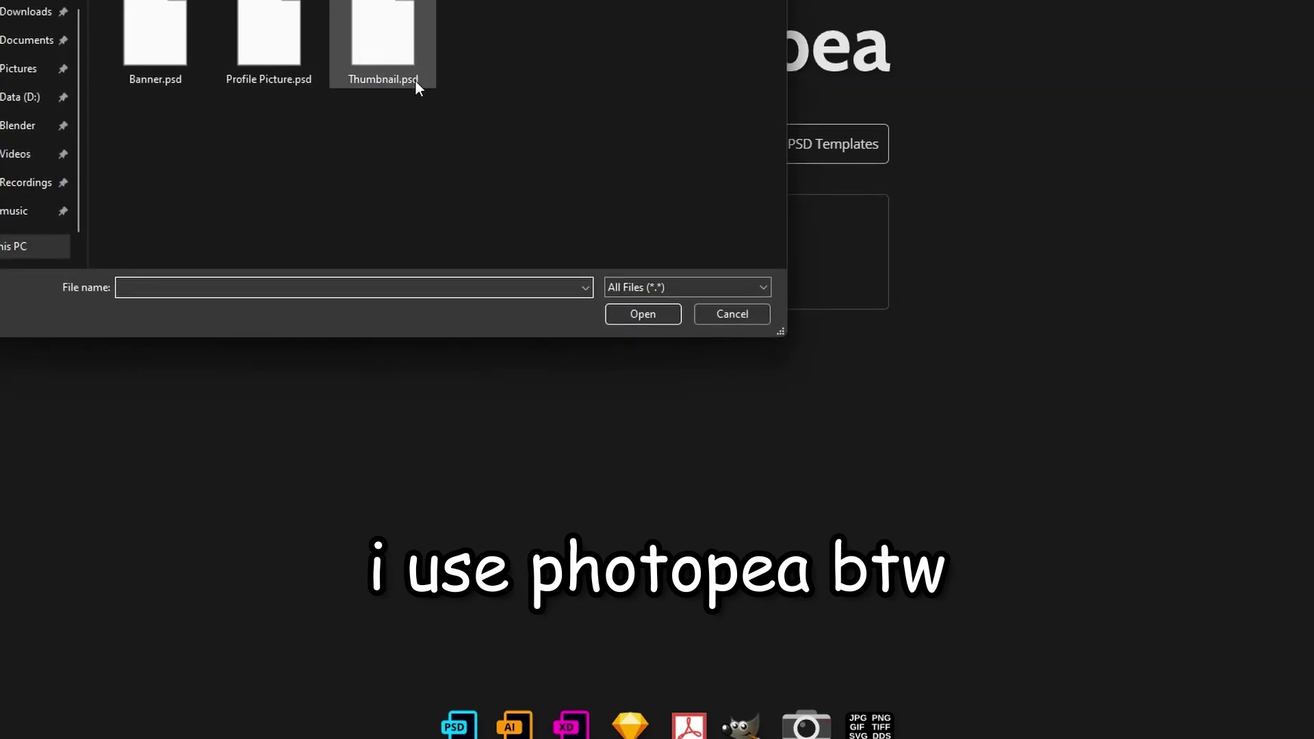
# Open Thumbnail.psd in Photopea and look over the composition of the finished example thumbnail
pyautogui.doubleClick(390, 75)
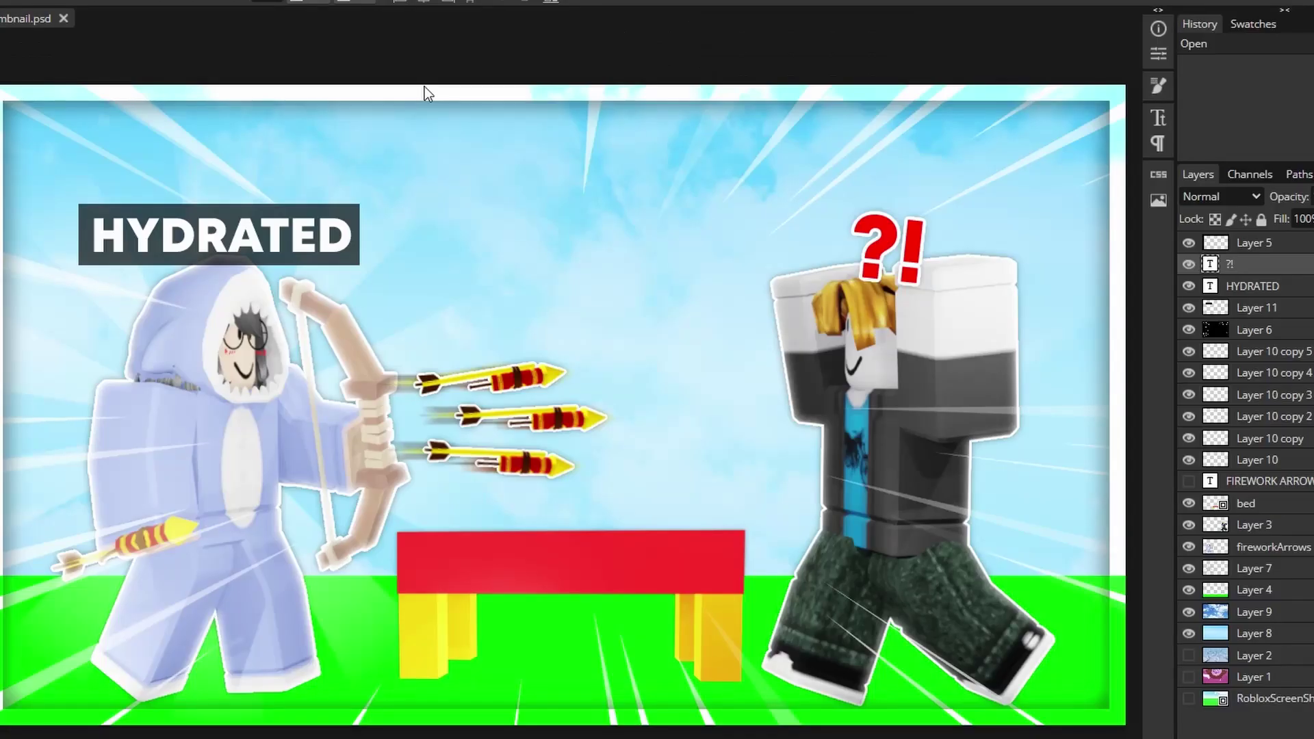
pyautogui.scroll(-2, 557, 433)
pyautogui.scroll(3, 687, 618)
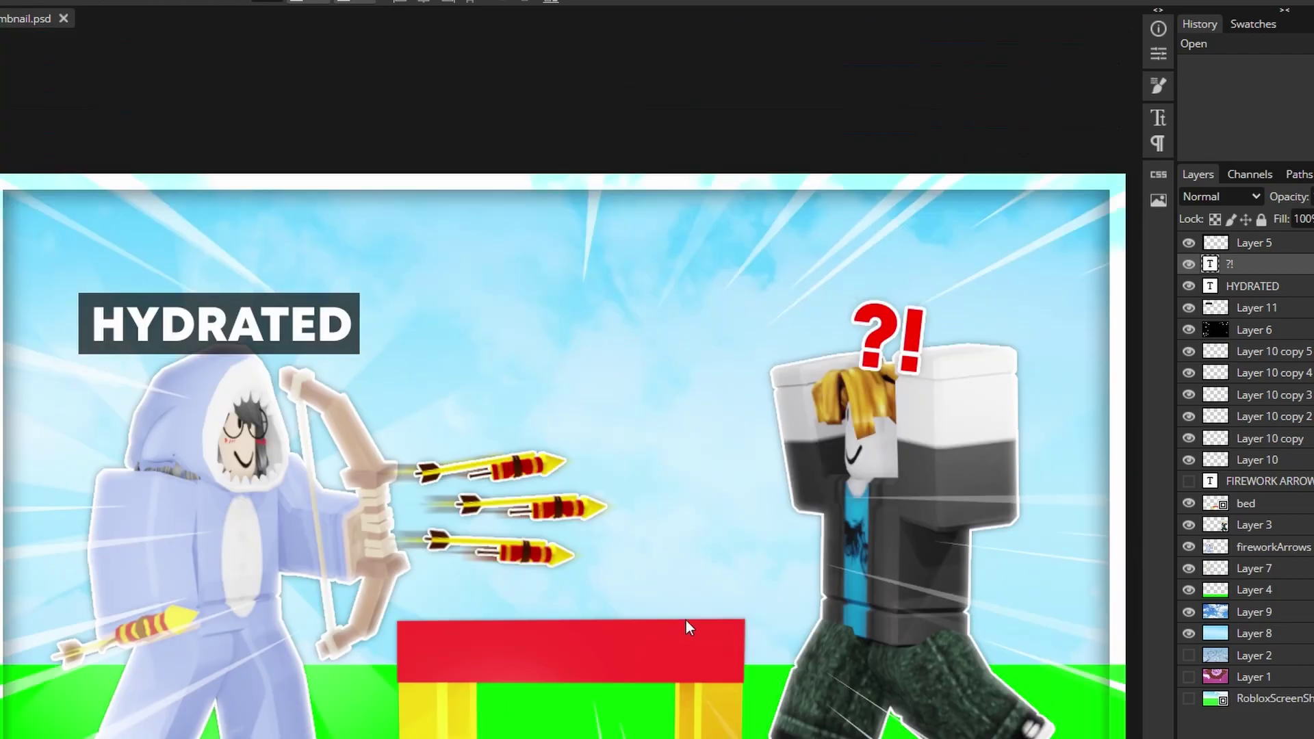
pyautogui.keyDown('alt'); pyautogui.scroll(-5, 640, 569); pyautogui.keyUp('alt')
pyautogui.keyDown('alt'); pyautogui.scroll(3, 639, 570); pyautogui.keyUp('alt')
pyautogui.keyDown('alt'); pyautogui.scroll(3, 643, 615); pyautogui.keyUp('alt')
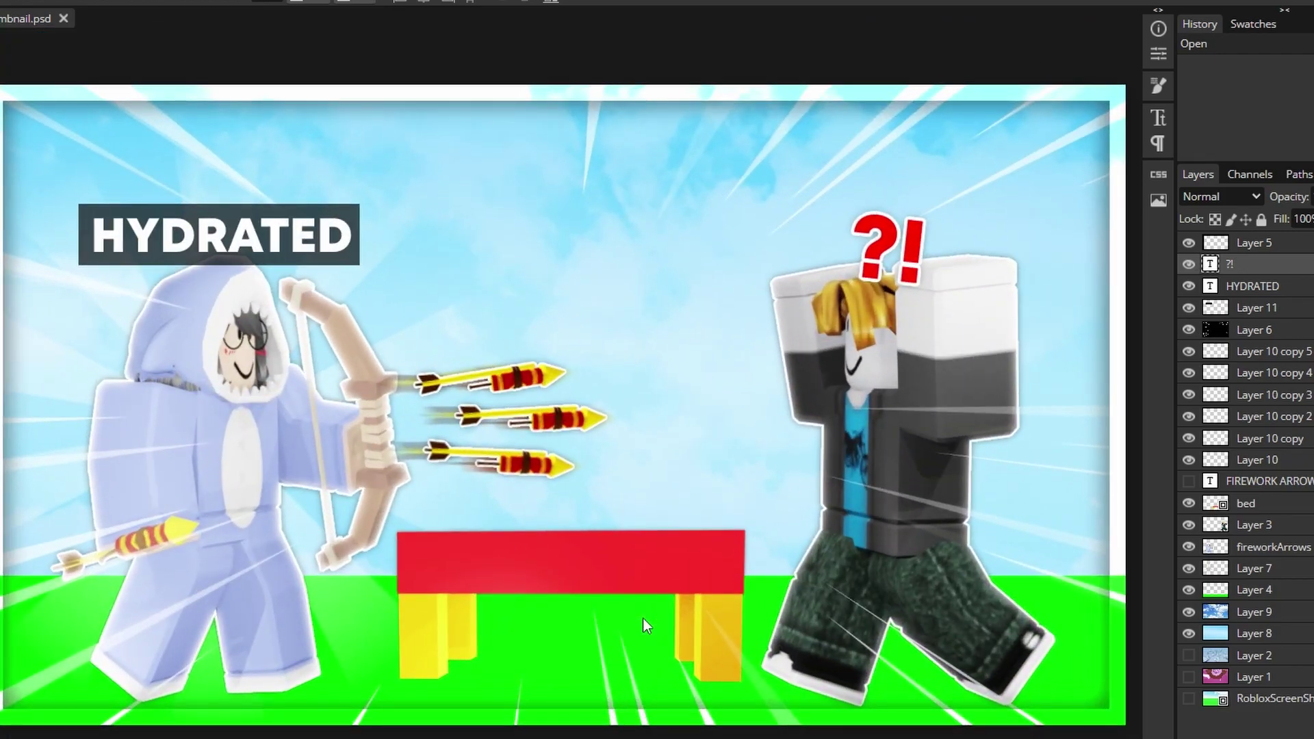
pyautogui.scroll(-4, 631, 618)
pyautogui.scroll(5, 616, 618)
pyautogui.scroll(-3, 615, 617)
pyautogui.scroll(2, 615, 617)
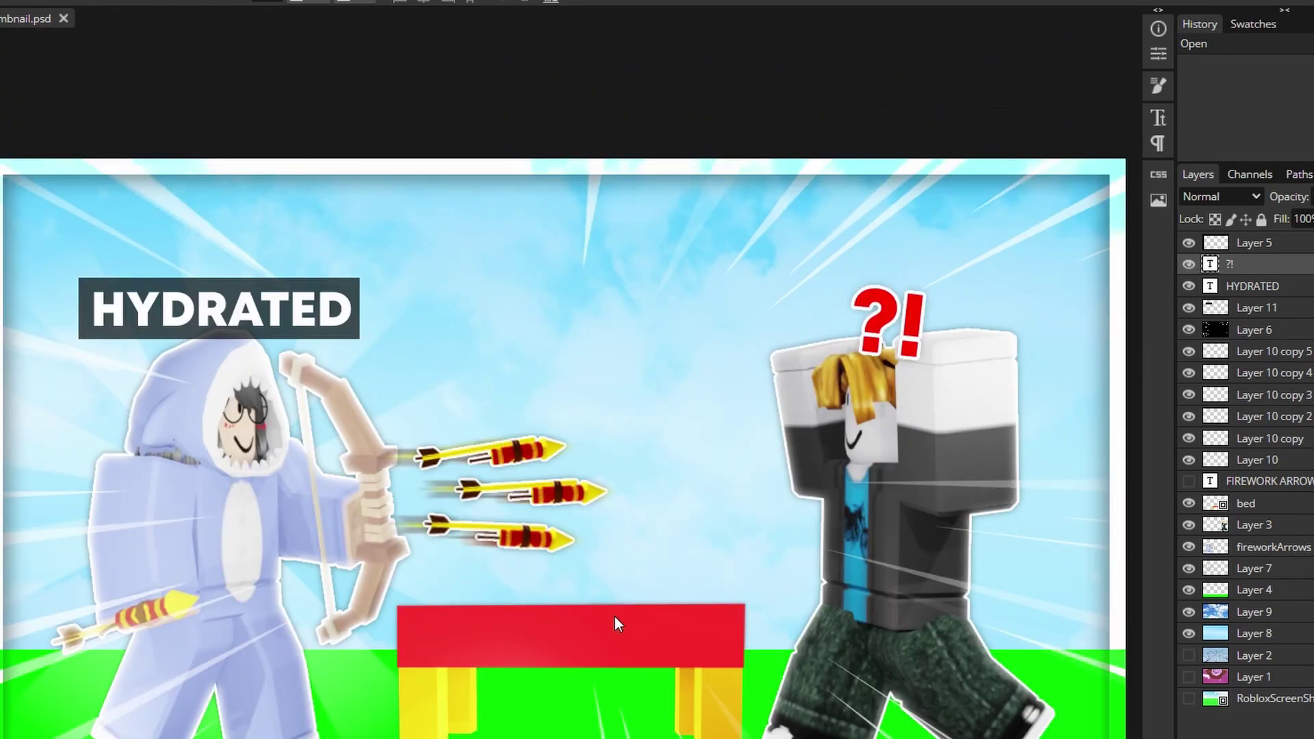
pyautogui.scroll(-1, 615, 618)
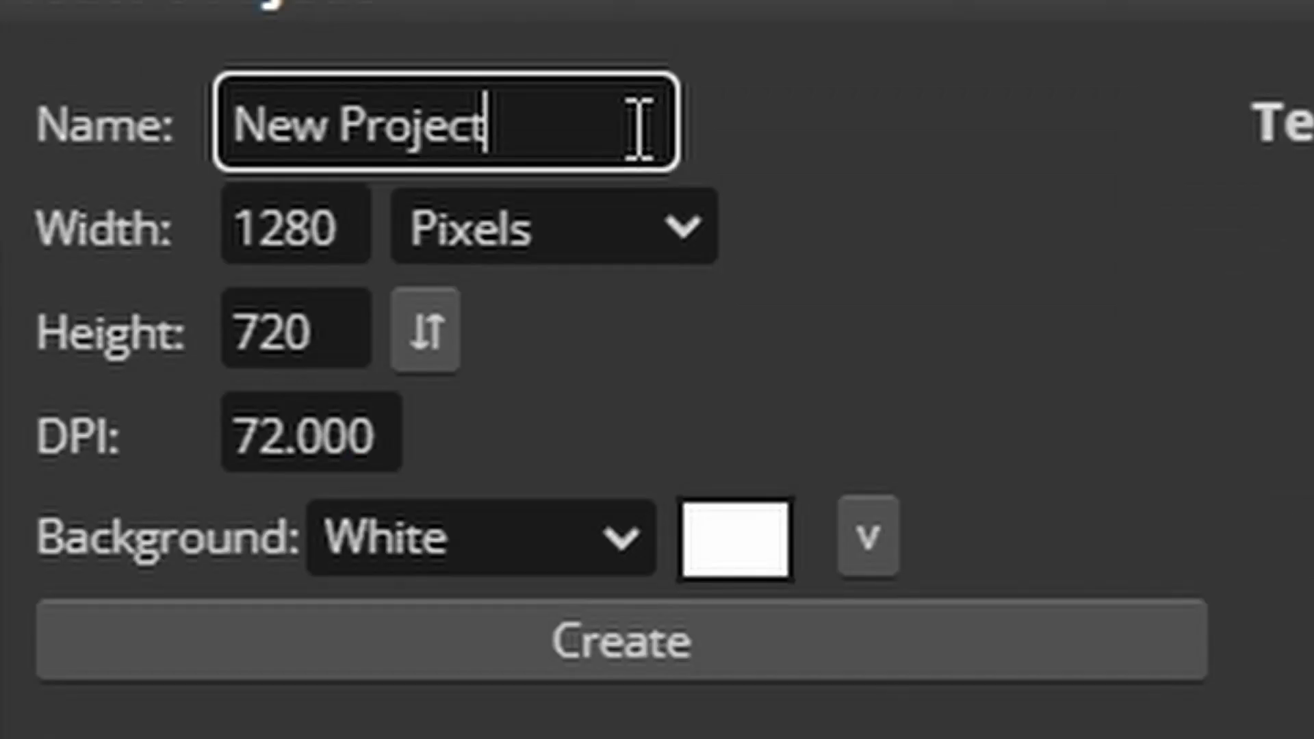
# Create a new project 1280 pixels wide and 720 pixels high with a white background
pyautogui.hotkey('ctrl', 'a')
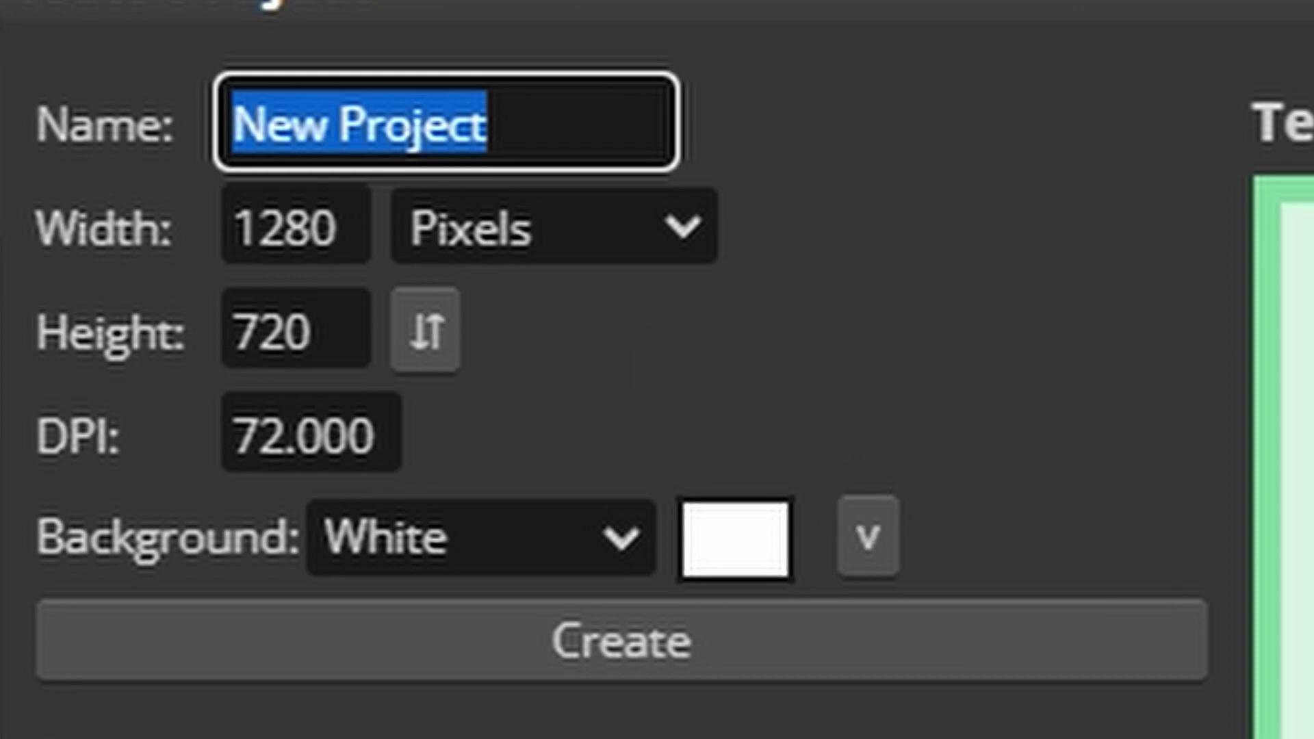
pyautogui.click(320, 226)
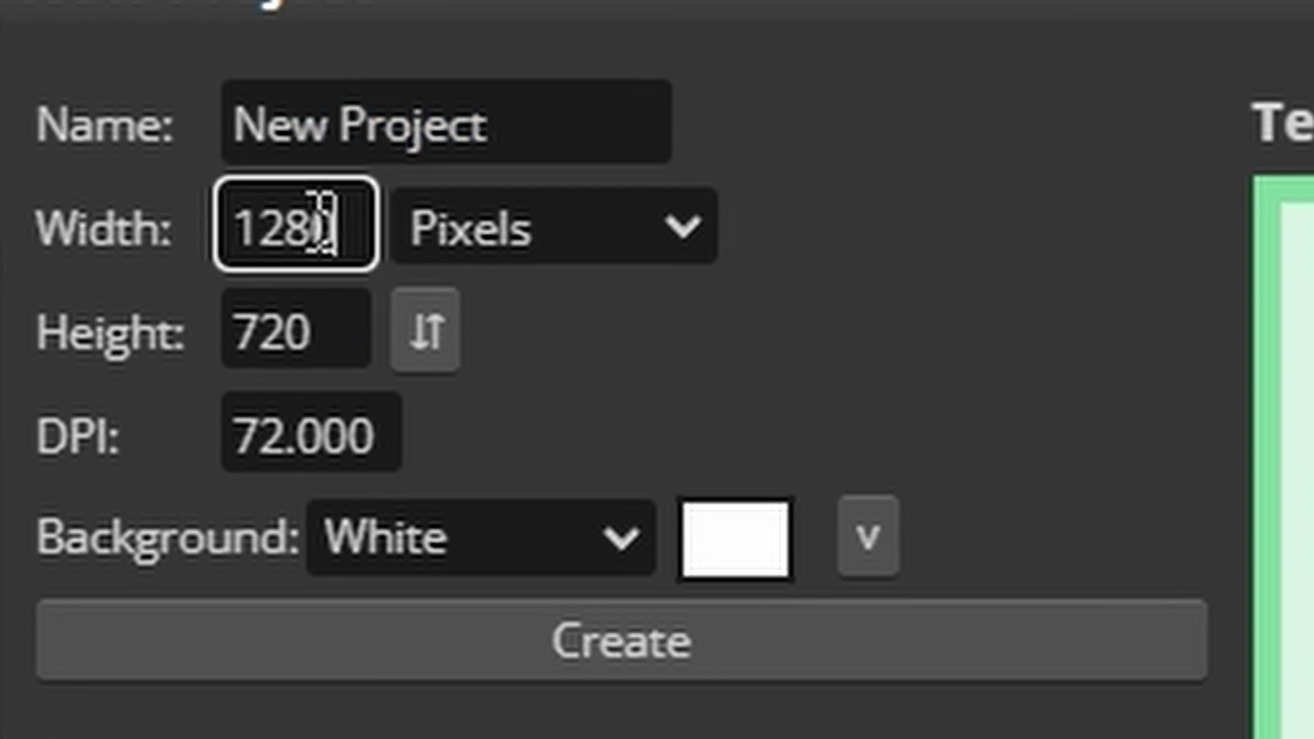
pyautogui.click(302, 324)
pyautogui.click(348, 224)
pyautogui.click(343, 328)
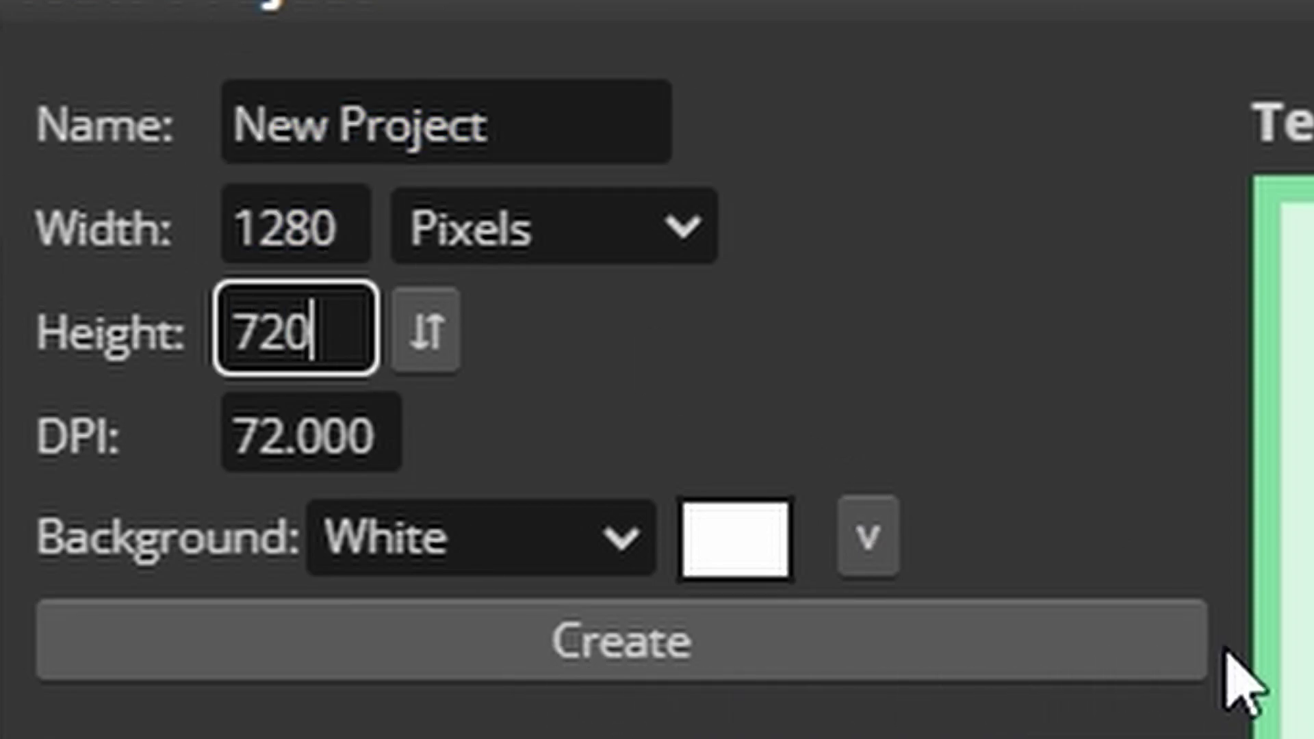
pyautogui.click(1133, 668)
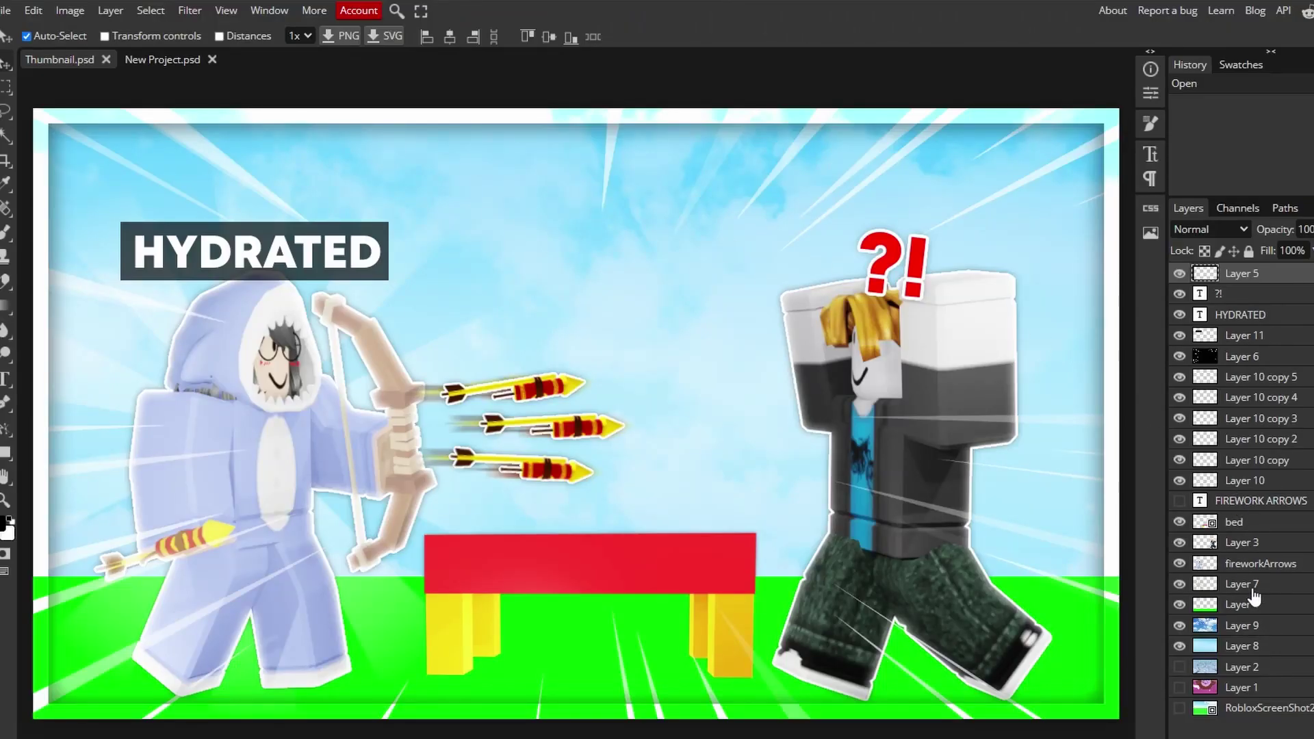
# Copy the grass and sky layers (Layer 4, Layer 9 and Layer 8) from Thumbnail.psd into the new project and delete its white Background layer
pyautogui.click(1255, 589)
pyautogui.click(1261, 603)
pyautogui.click(1264, 625)
pyautogui.click(1266, 640)
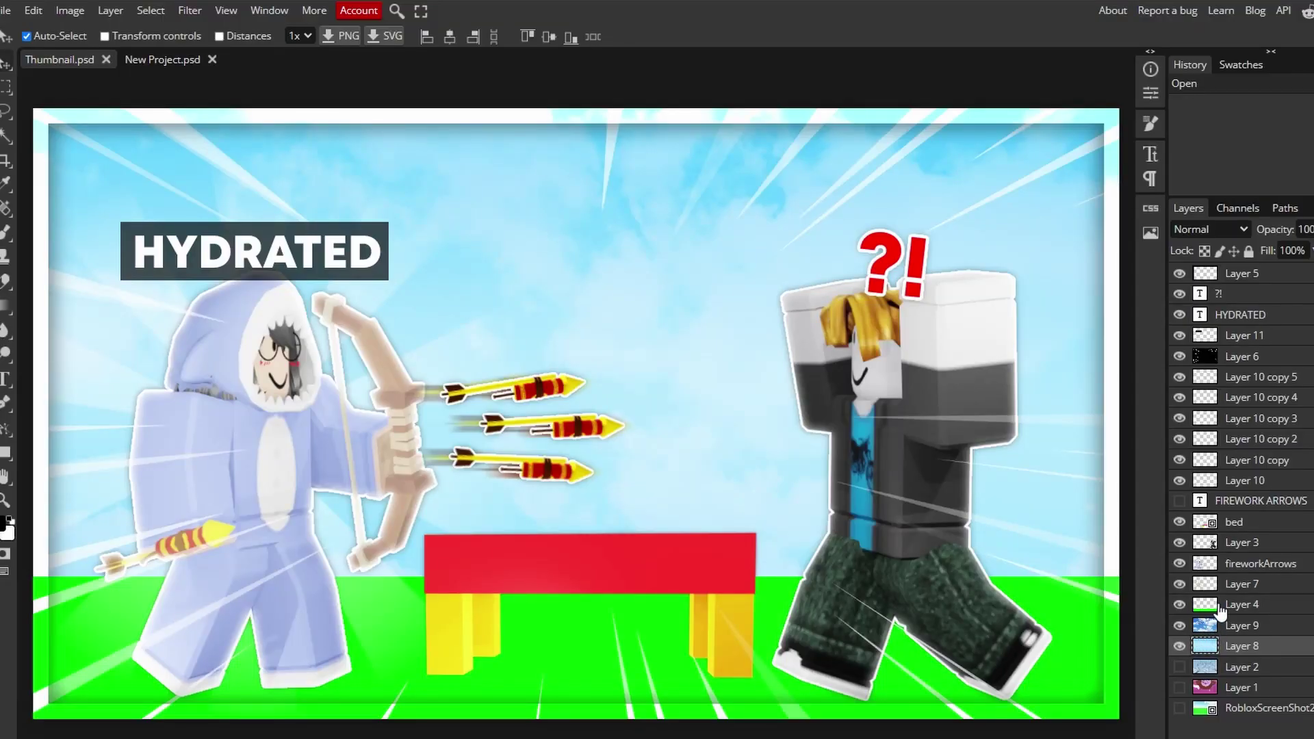
pyautogui.click(1221, 607)
pyautogui.keyDown('shift'); pyautogui.click(1217, 647); pyautogui.keyUp('shift')
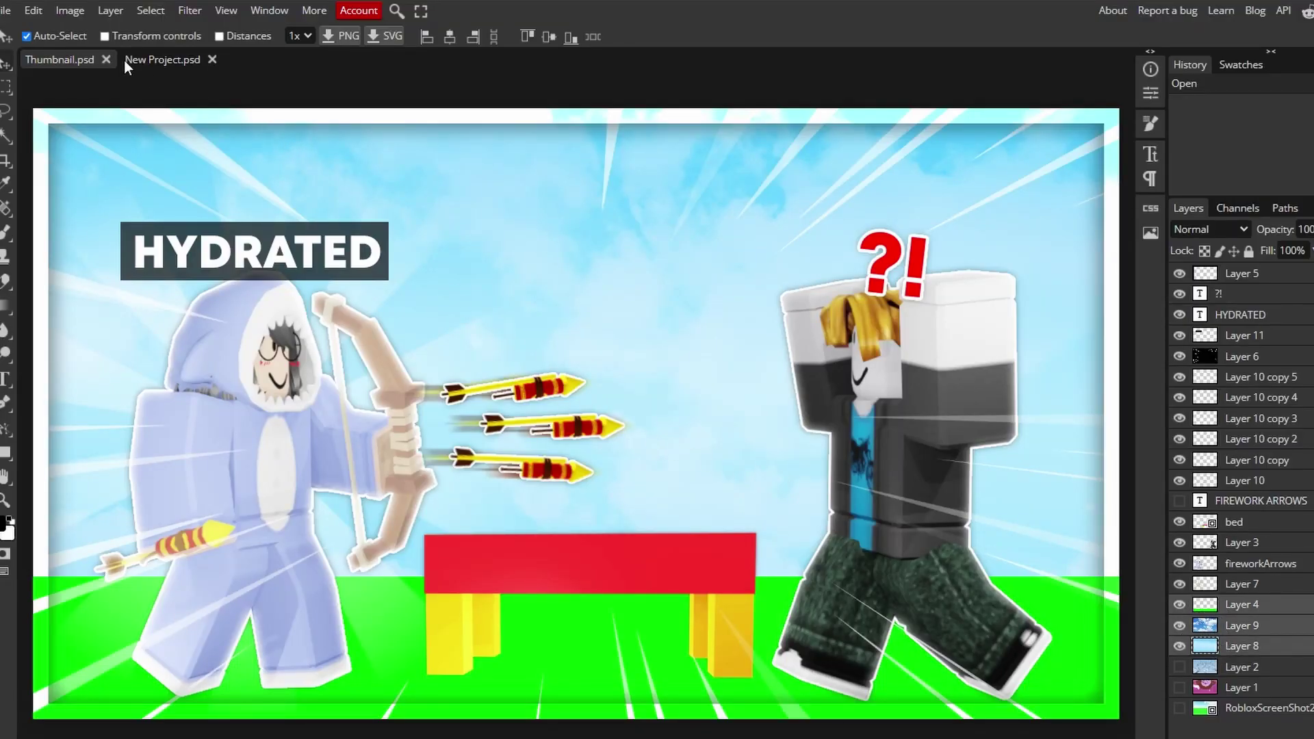
pyautogui.moveTo(124, 60); pyautogui.dragTo(904, 390)
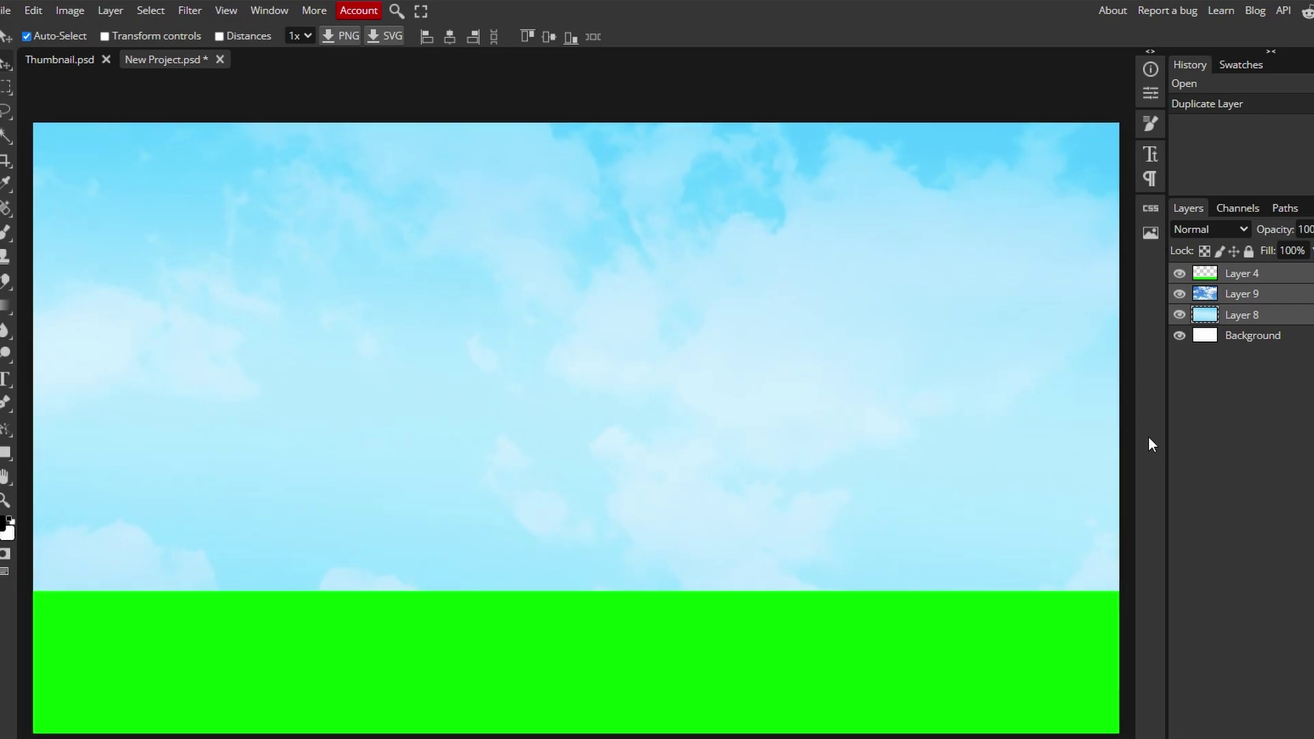
pyautogui.click(1238, 335)
pyautogui.press('Delete')
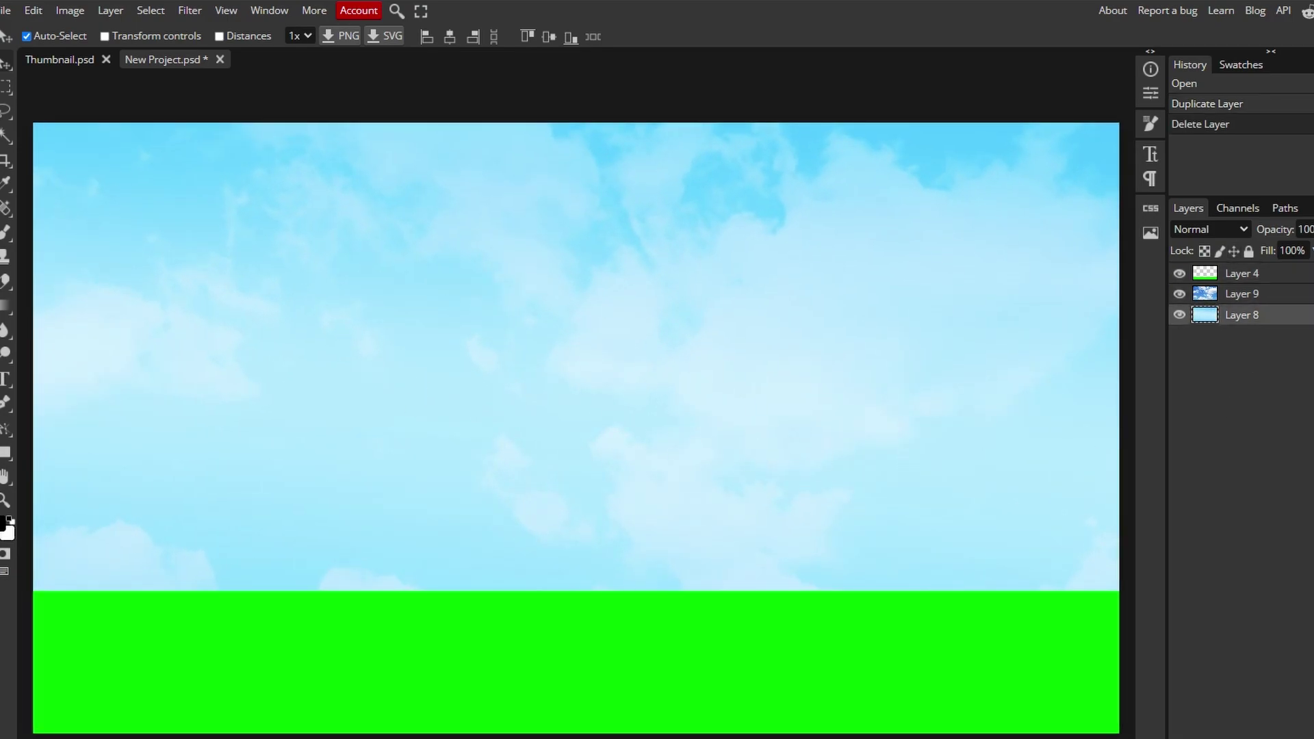
# Place the rendered shark character image in the new project as the top layer
pyautogui.hotkey('alt', 'Tab')
pyautogui.click(438, 420)
pyautogui.doubleClick(741, 394)
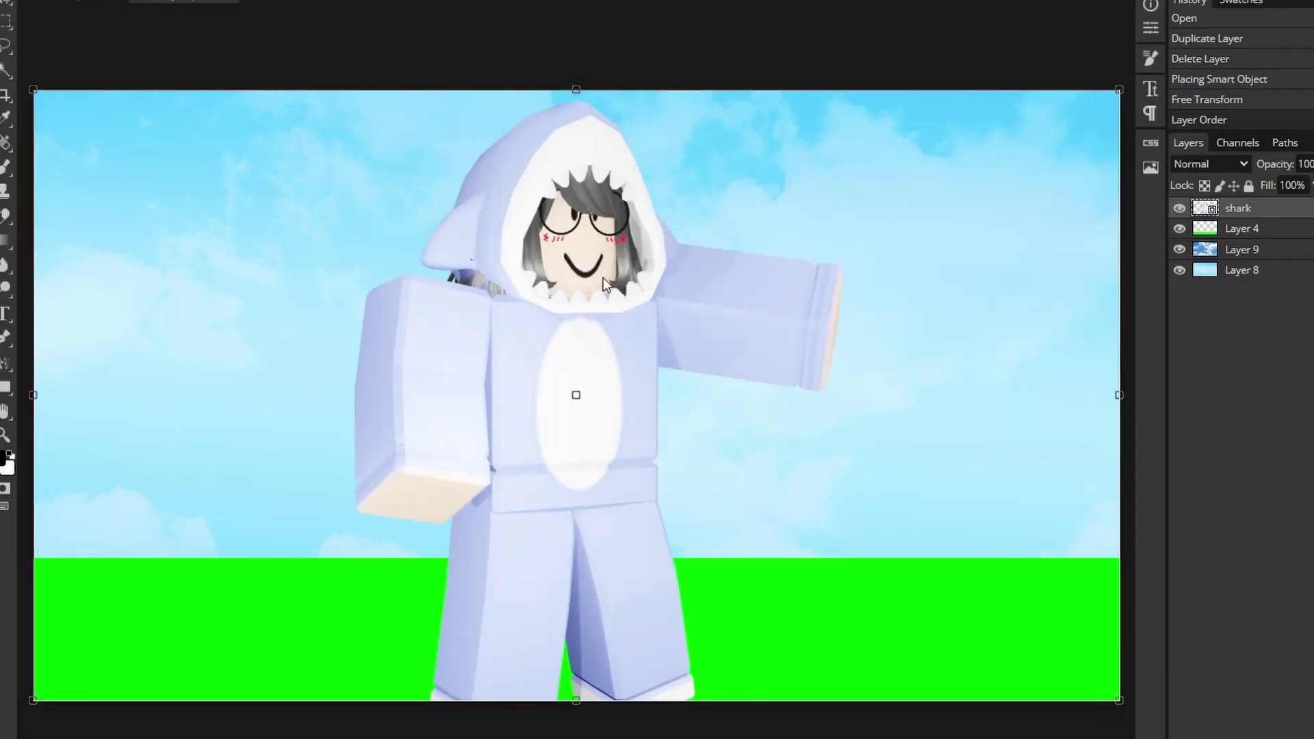
pyautogui.moveTo(602, 277); pyautogui.dragTo(506, 265)
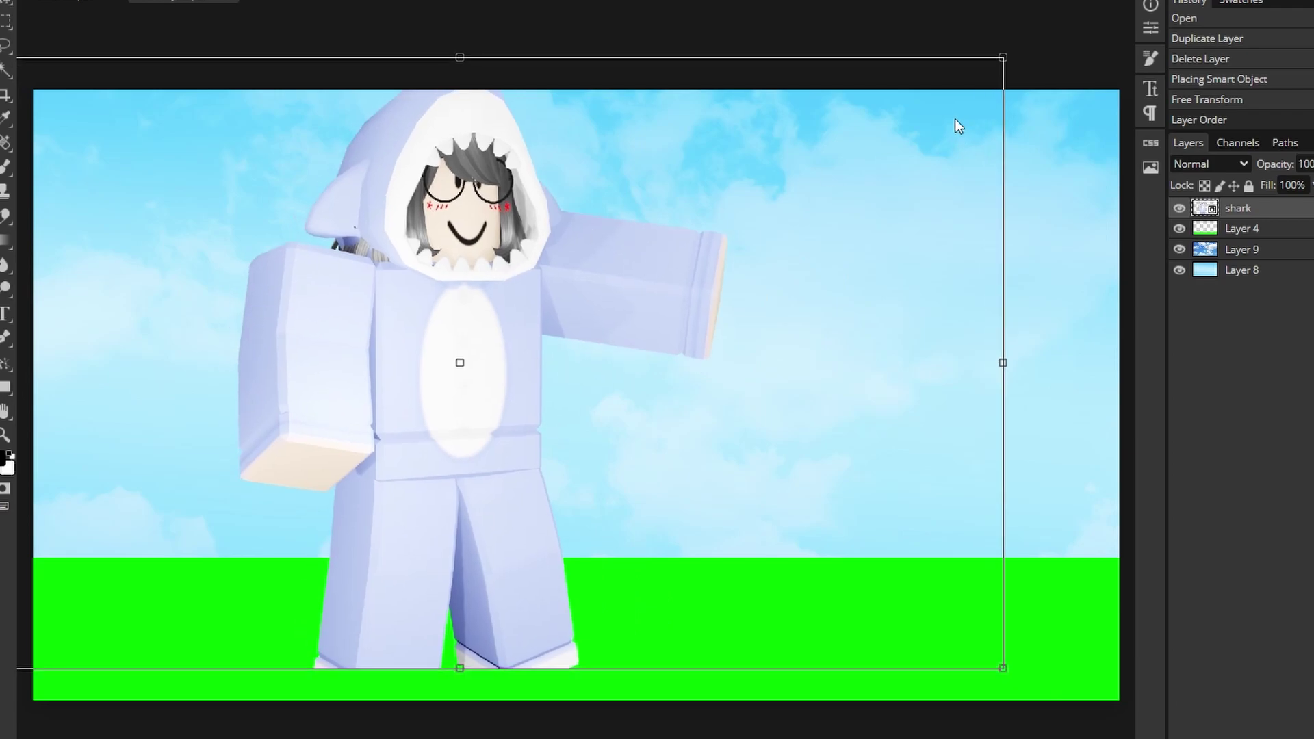
pyautogui.moveTo(1005, 57); pyautogui.dragTo(724, 186)
pyautogui.press('Escape')
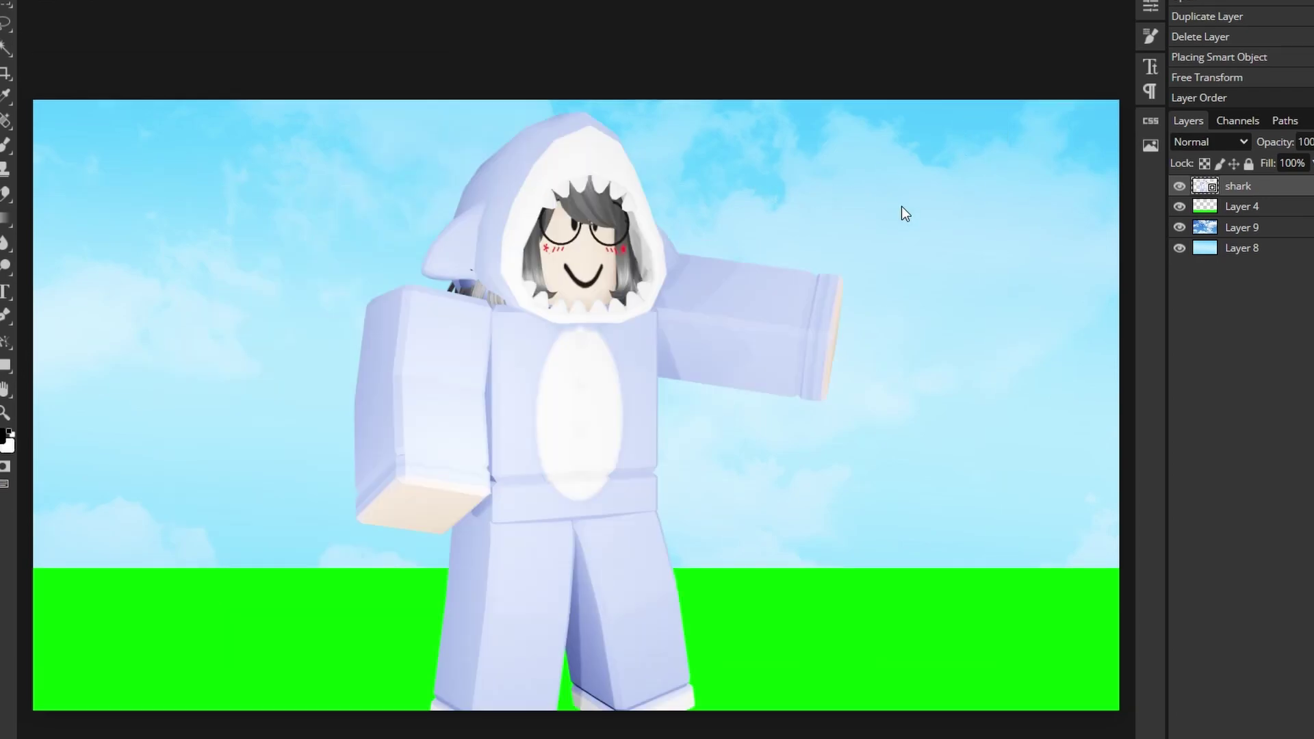
pyautogui.hotkey('ctrl', 't')
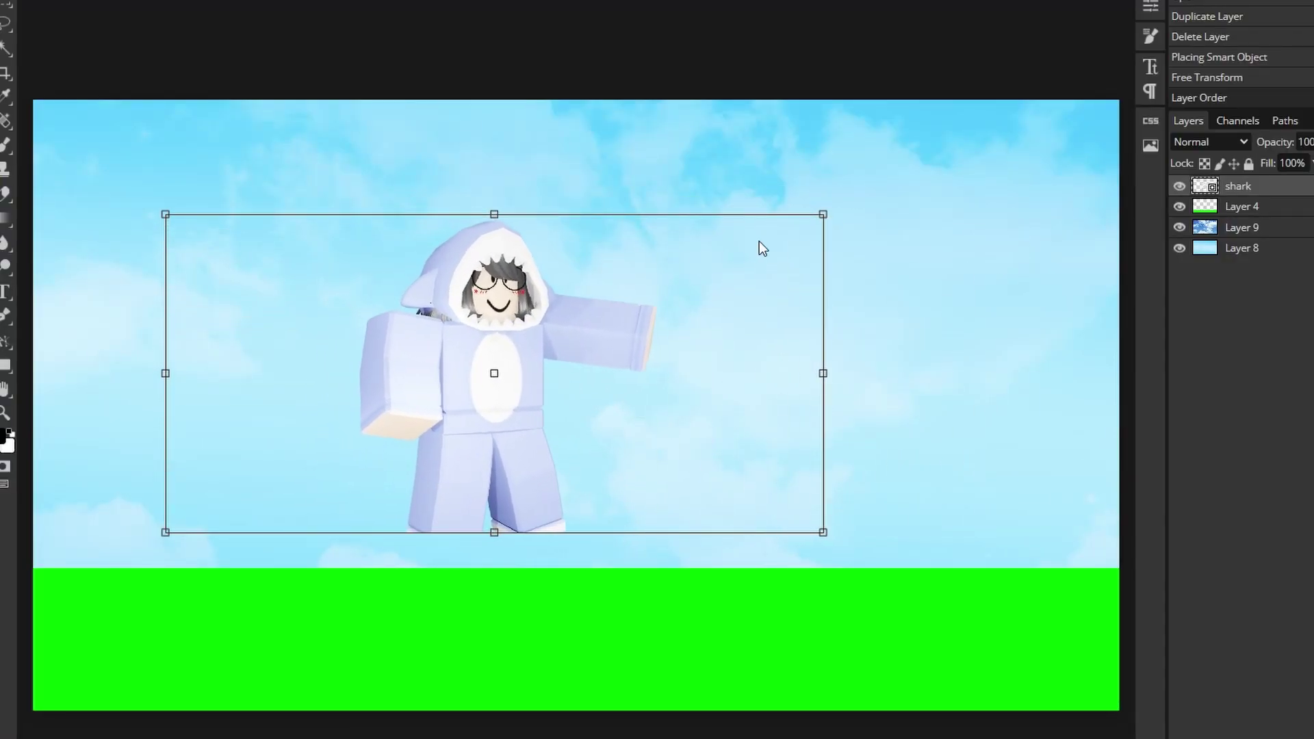
pyautogui.press('Escape')
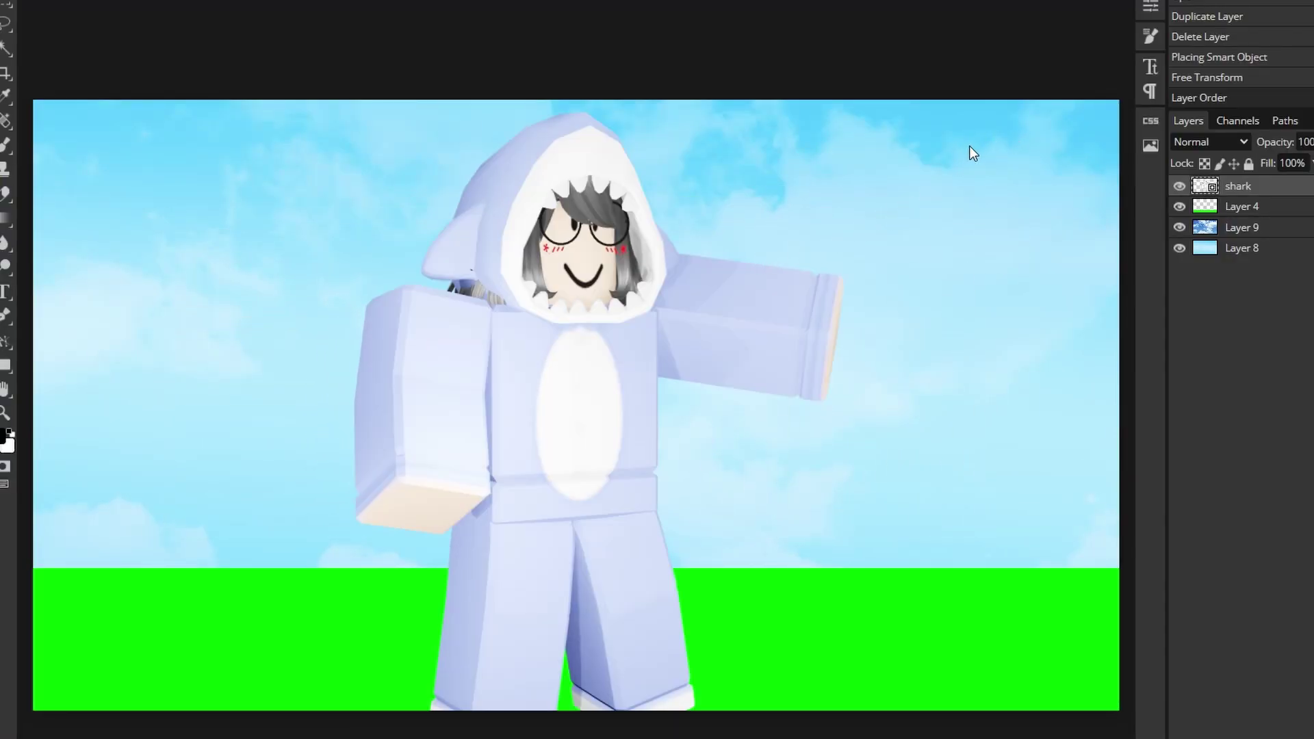
pyautogui.hotkey('ctrl', 'alt', 't')
# Apply a Brightness/Contrast adjustment to the shark layer, lowering its brightness and raising its contrast
pyautogui.click(80, 42)
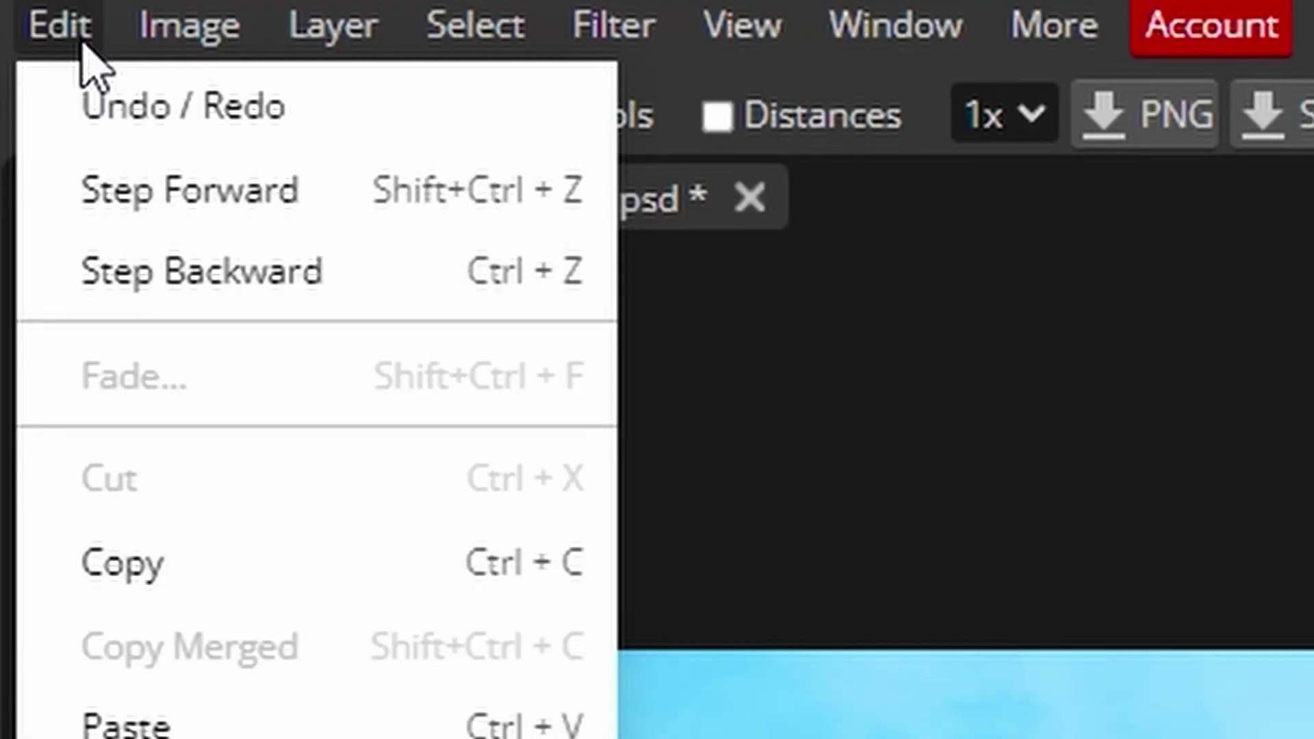
pyautogui.click(152, 35)
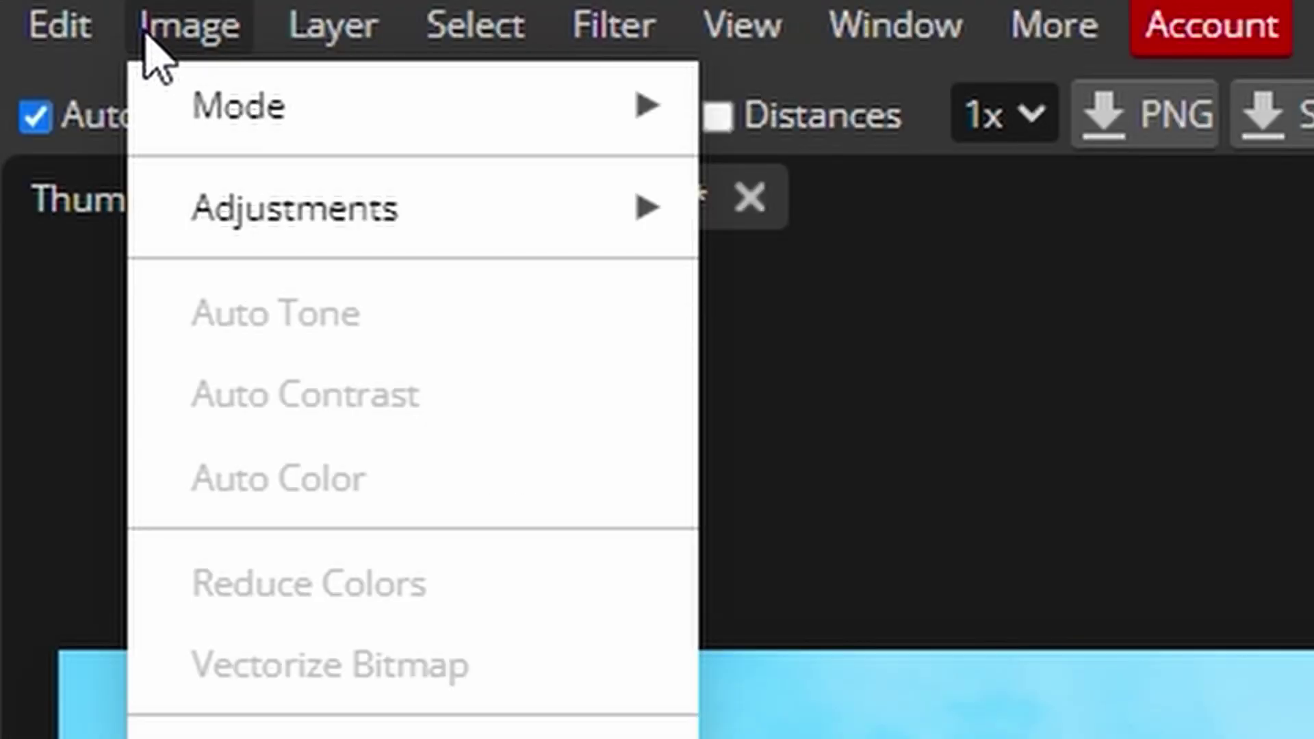
pyautogui.moveTo(460, 215)
pyautogui.click(755, 211)
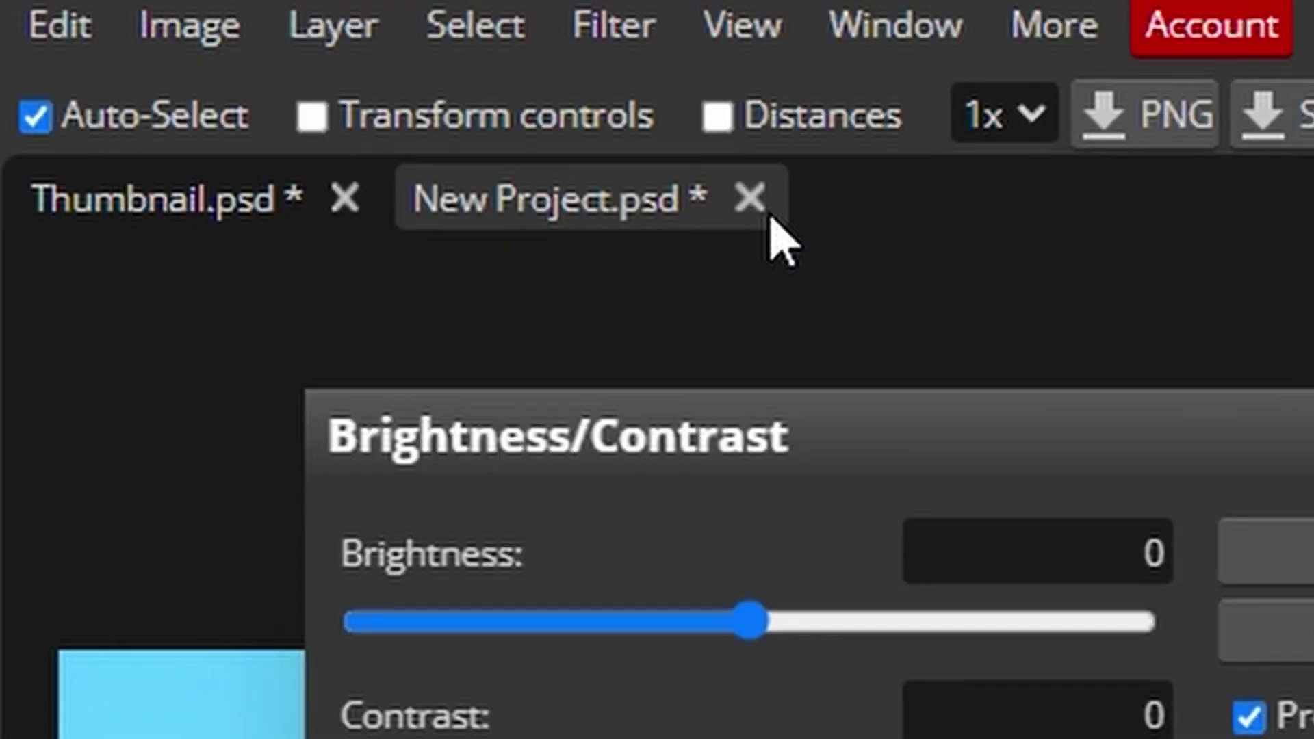
pyautogui.moveTo(751, 622); pyautogui.dragTo(722, 648)
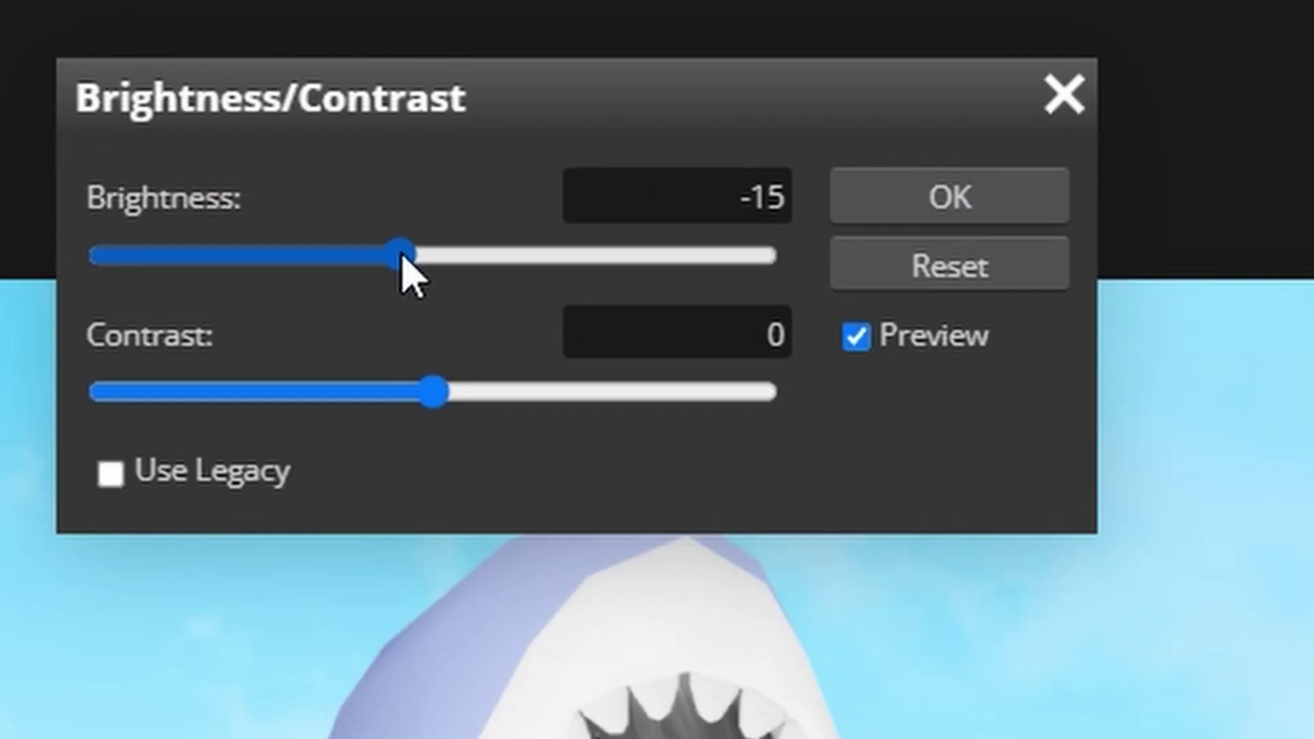
pyautogui.moveTo(432, 392); pyautogui.dragTo(490, 396)
pyautogui.moveTo(396, 263); pyautogui.dragTo(367, 264)
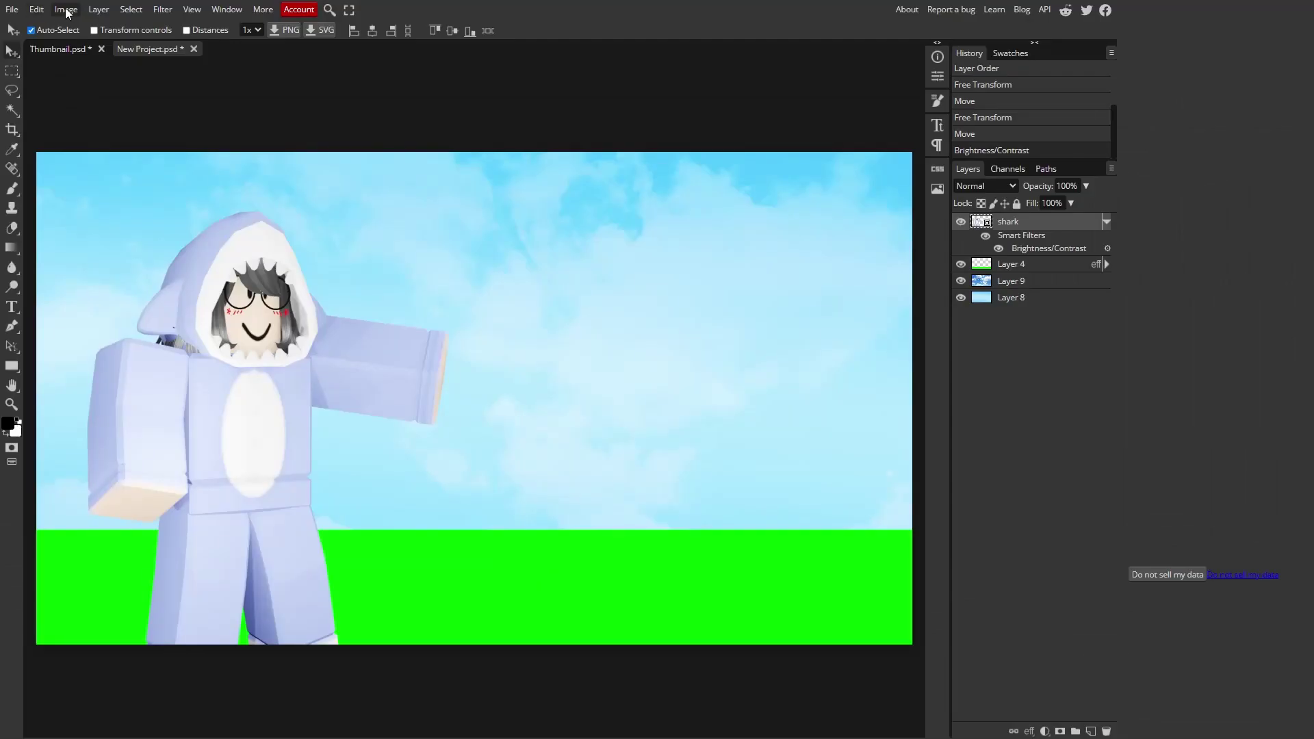
# Apply a Hue/Saturation adjustment to the shark layer to make its colours more saturated
pyautogui.click(66, 8)
pyautogui.moveTo(118, 50)
pyautogui.click(272, 151)
pyautogui.moveTo(216, 199); pyautogui.dragTo(359, 214)
pyautogui.moveTo(200, 106); pyautogui.dragTo(638, 209)
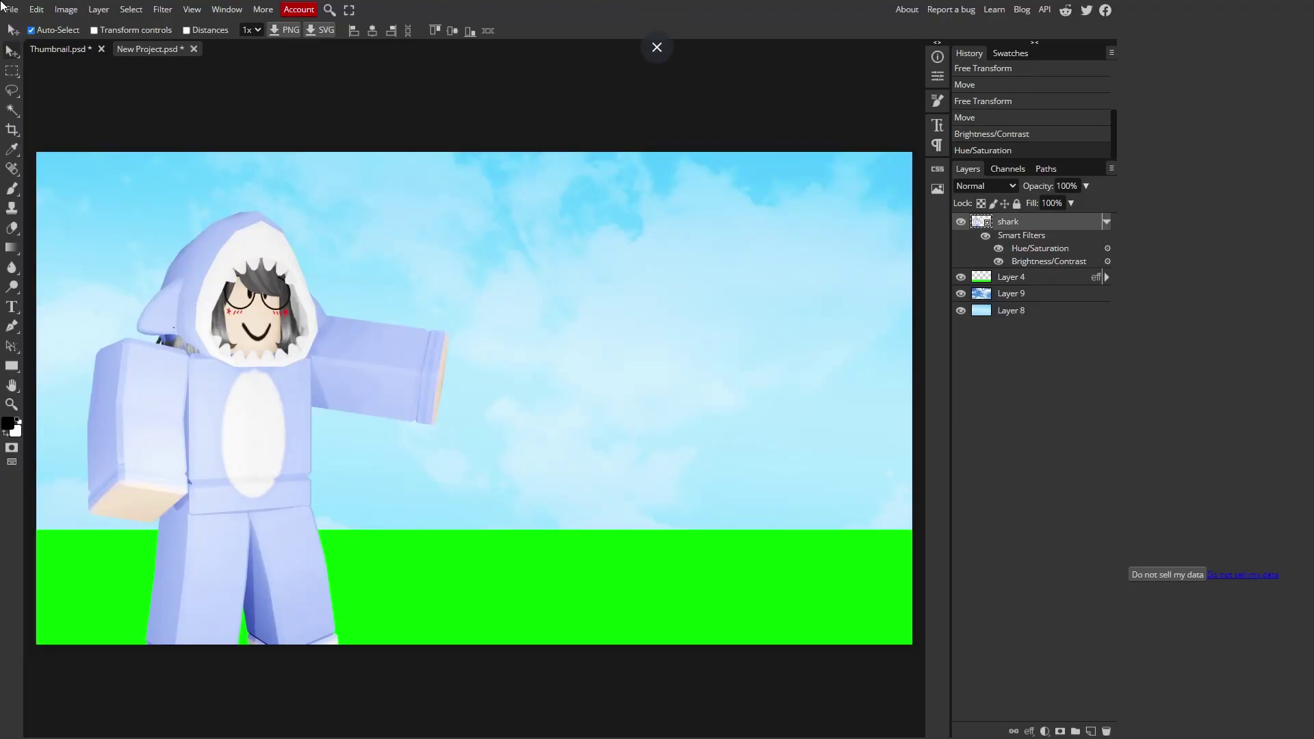
# Add a red outline around the shark character with a Stroke layer style
pyautogui.doubleClick(1069, 225)
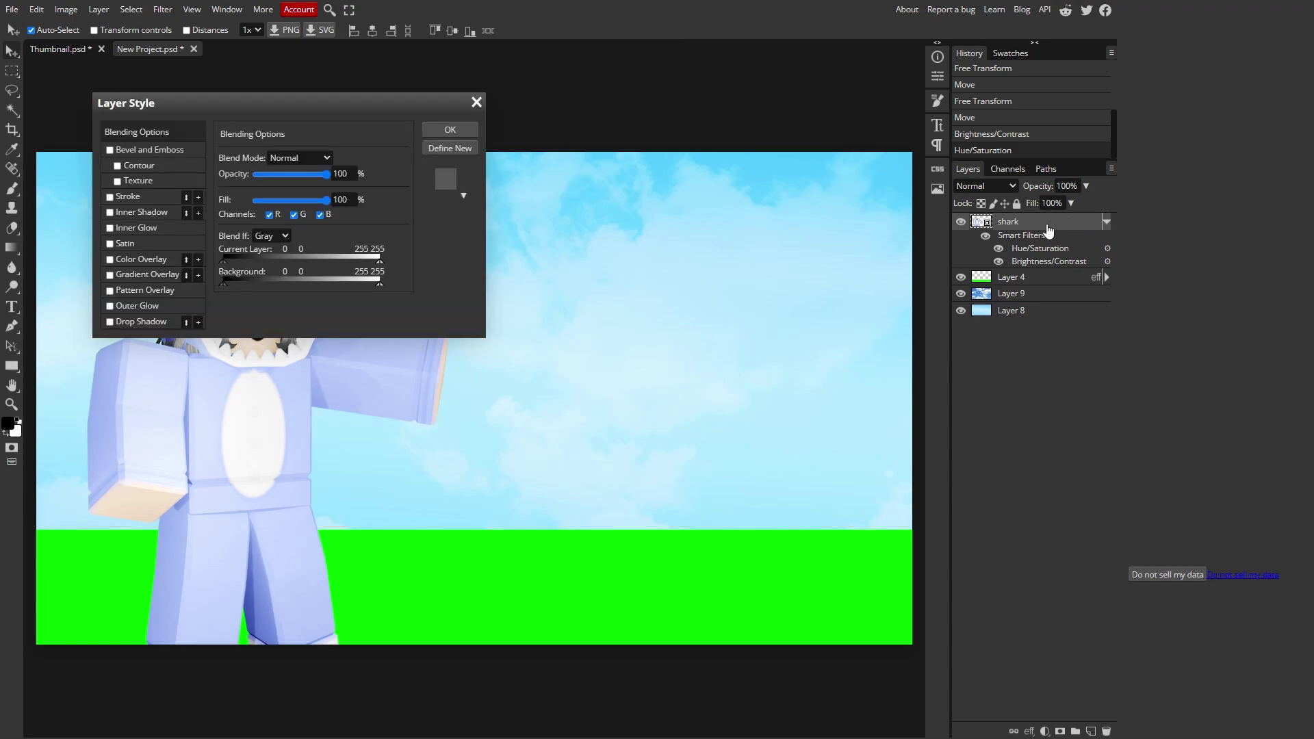
pyautogui.moveTo(215, 113); pyautogui.dragTo(572, 187)
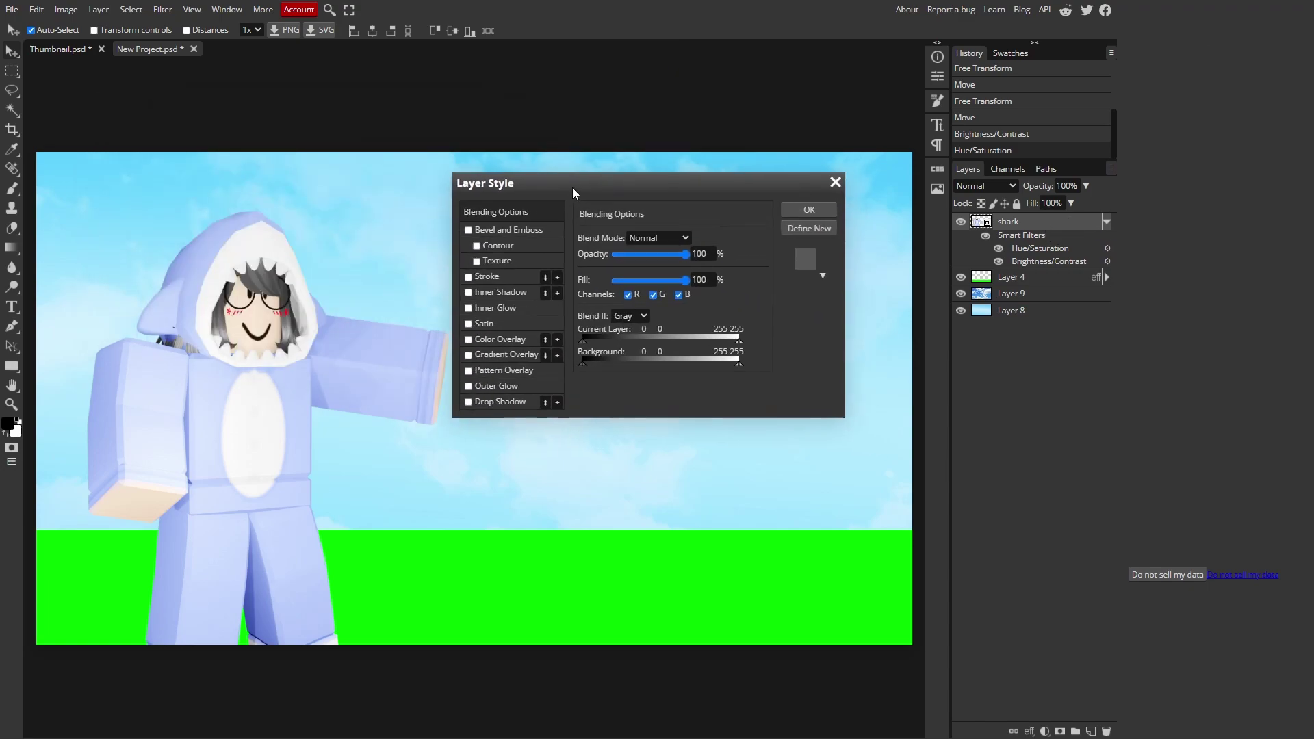
pyautogui.click(461, 271)
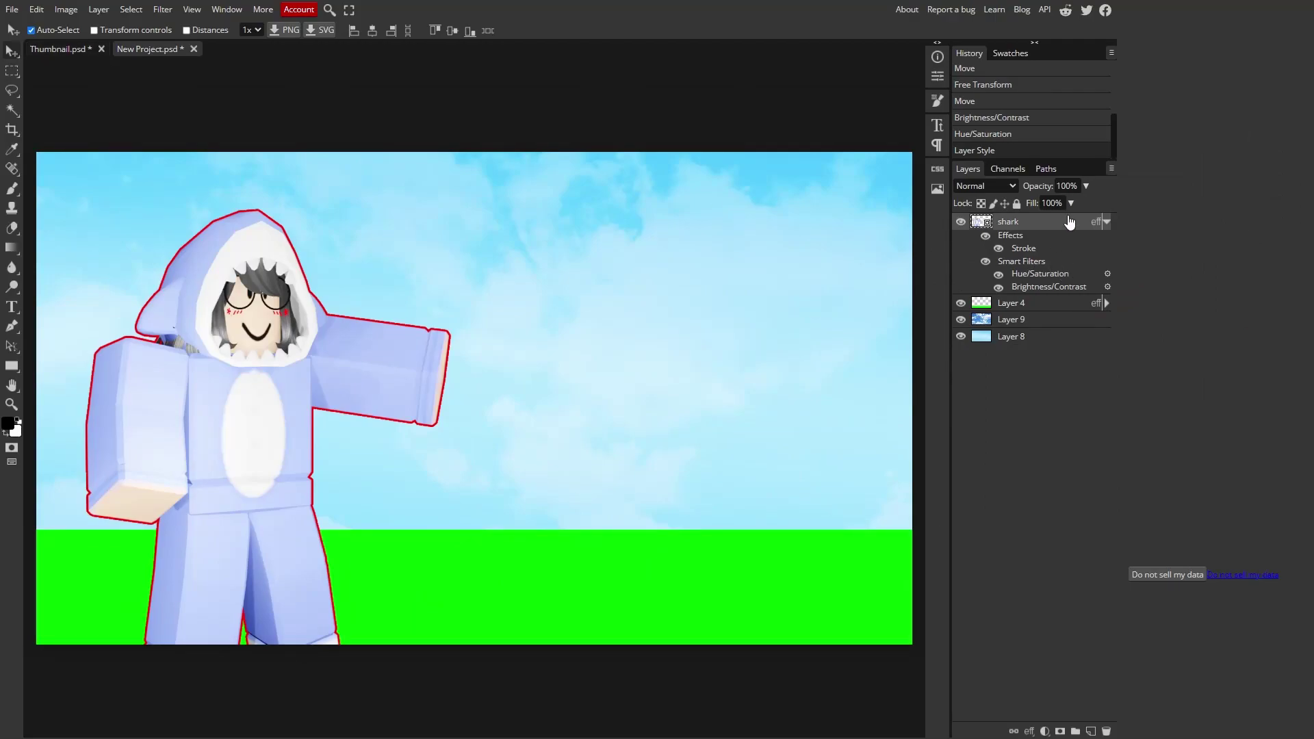
# Change the shark layer's stroke colour from red to white
pyautogui.doubleClick(1070, 223)
pyautogui.click(517, 276)
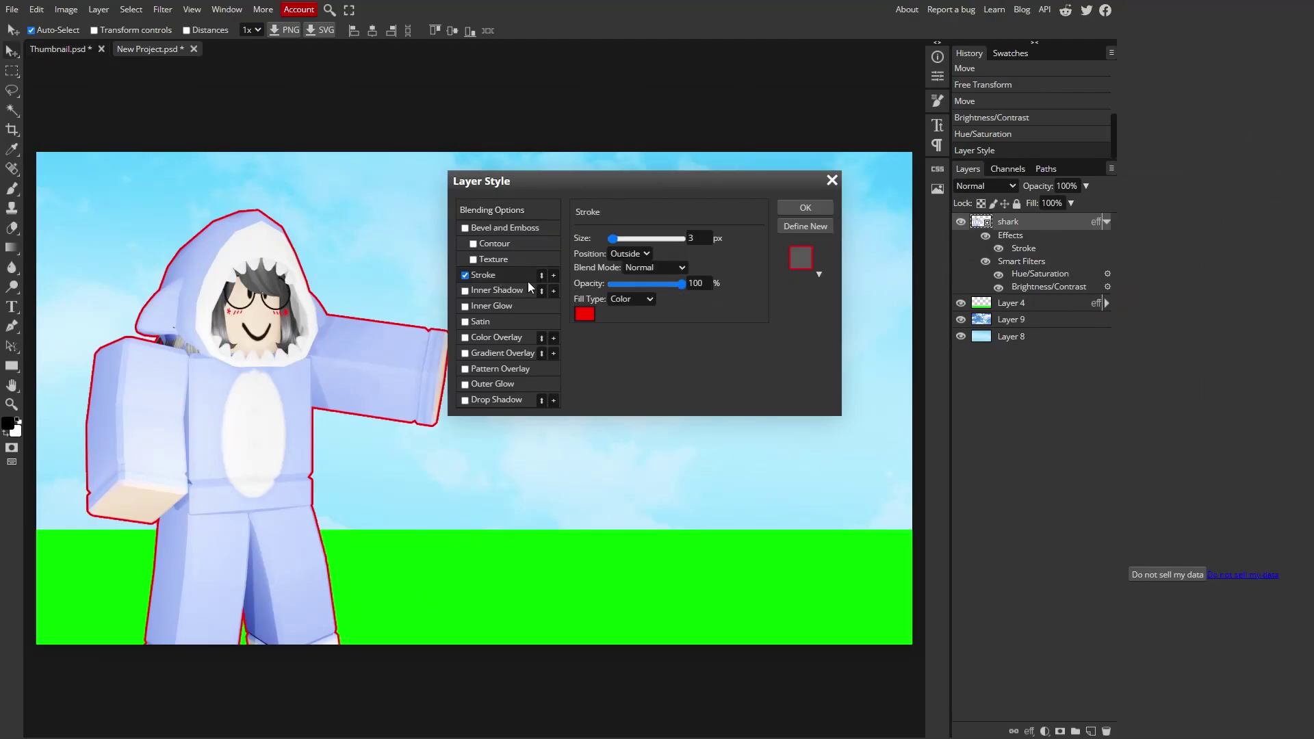
pyautogui.click(583, 314)
pyautogui.click(361, 251)
pyautogui.click(318, 290)
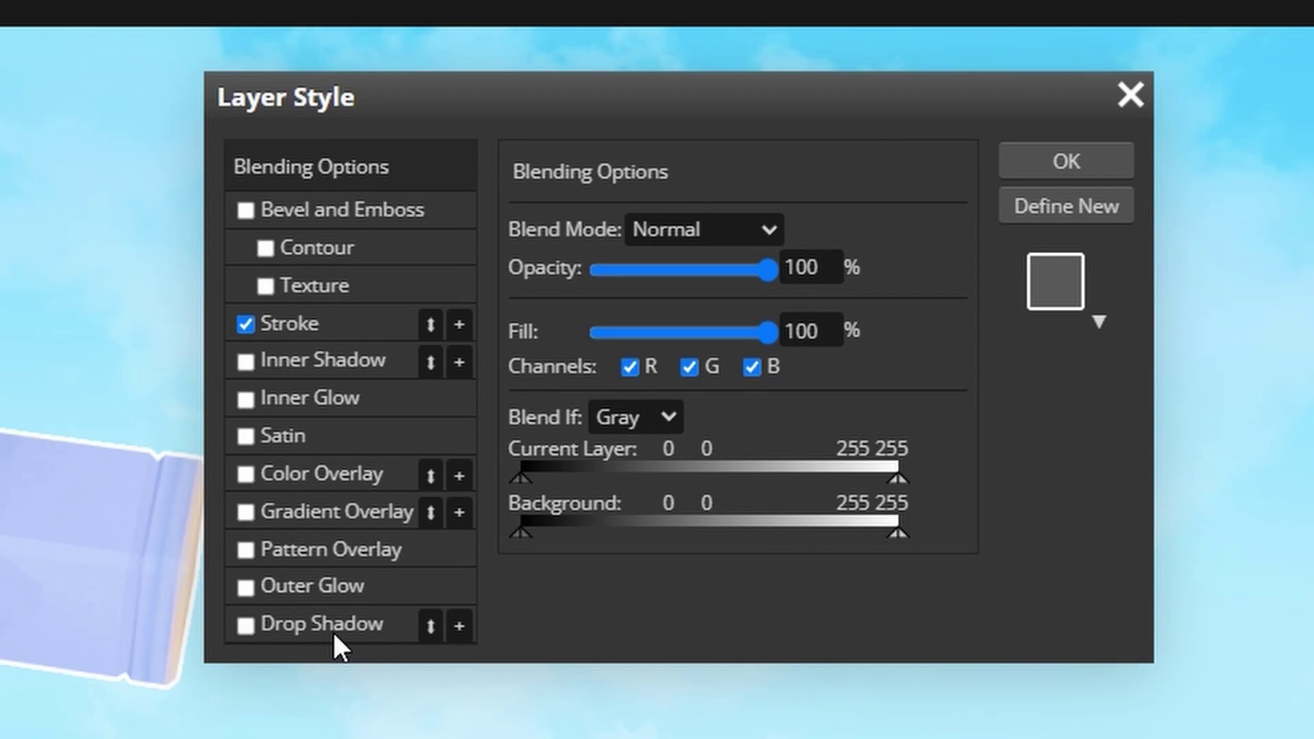
# Add a black Multiply drop shadow to the shark with 57% opacity, 0 px distance, 8% spread and 13 px size
pyautogui.click(334, 633)
pyautogui.moveTo(407, 99); pyautogui.dragTo(129, 99)
pyautogui.moveTo(358, 372); pyautogui.dragTo(322, 373)
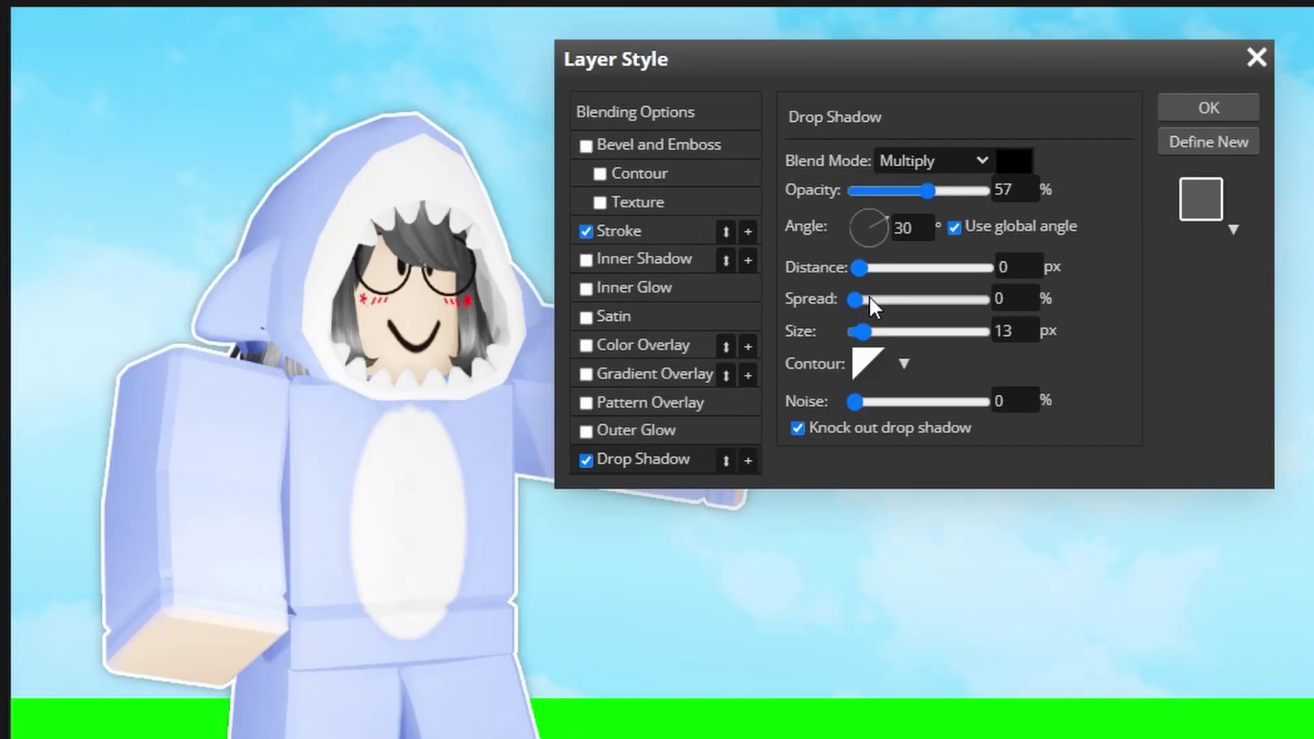
pyautogui.moveTo(852, 299); pyautogui.dragTo(868, 301)
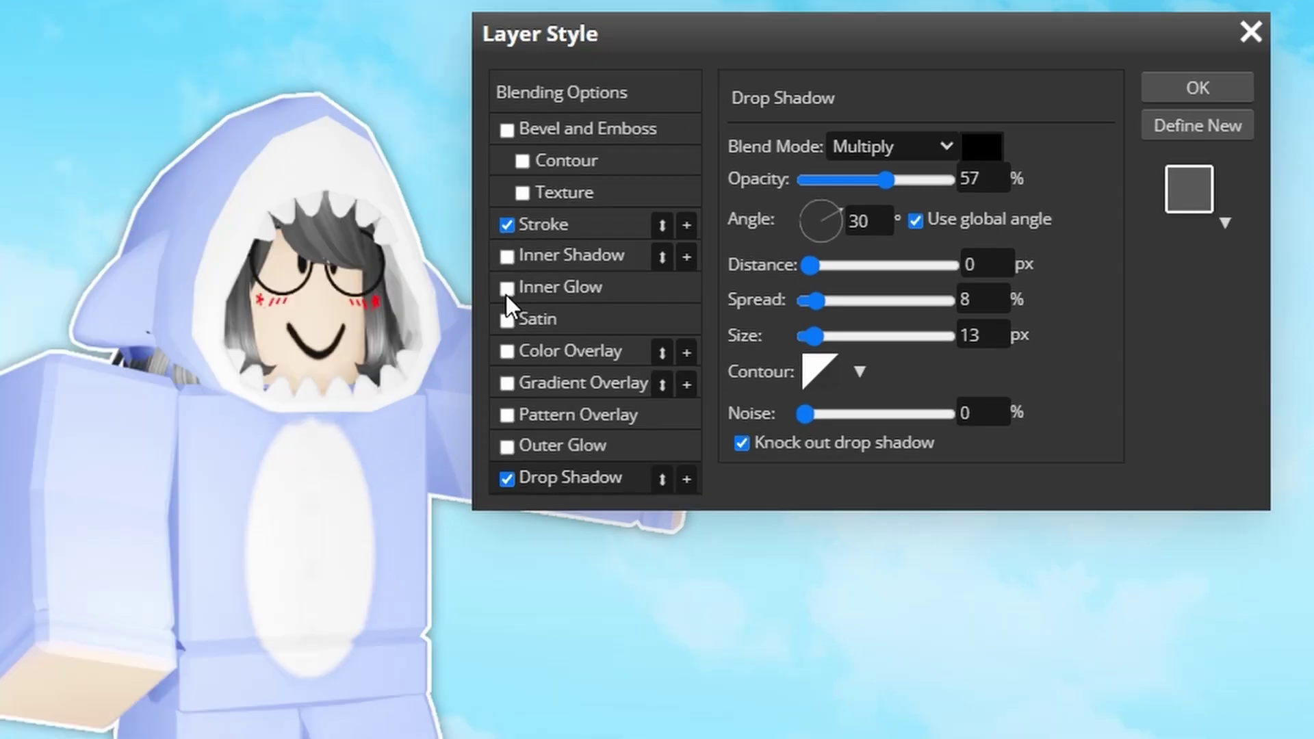
# Add a white inner glow to the shark character with a size of 31 px
pyautogui.click(586, 288)
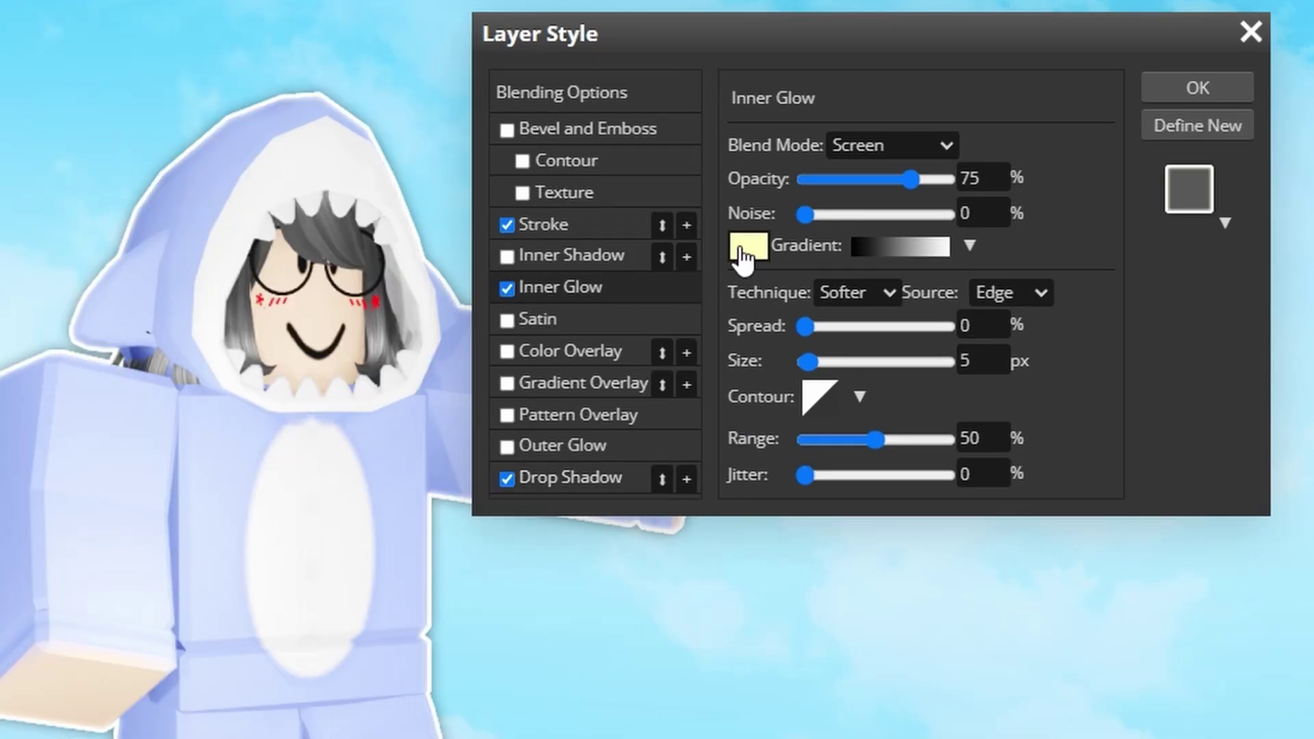
pyautogui.click(743, 256)
pyautogui.click(350, 181)
pyautogui.click(493, 258)
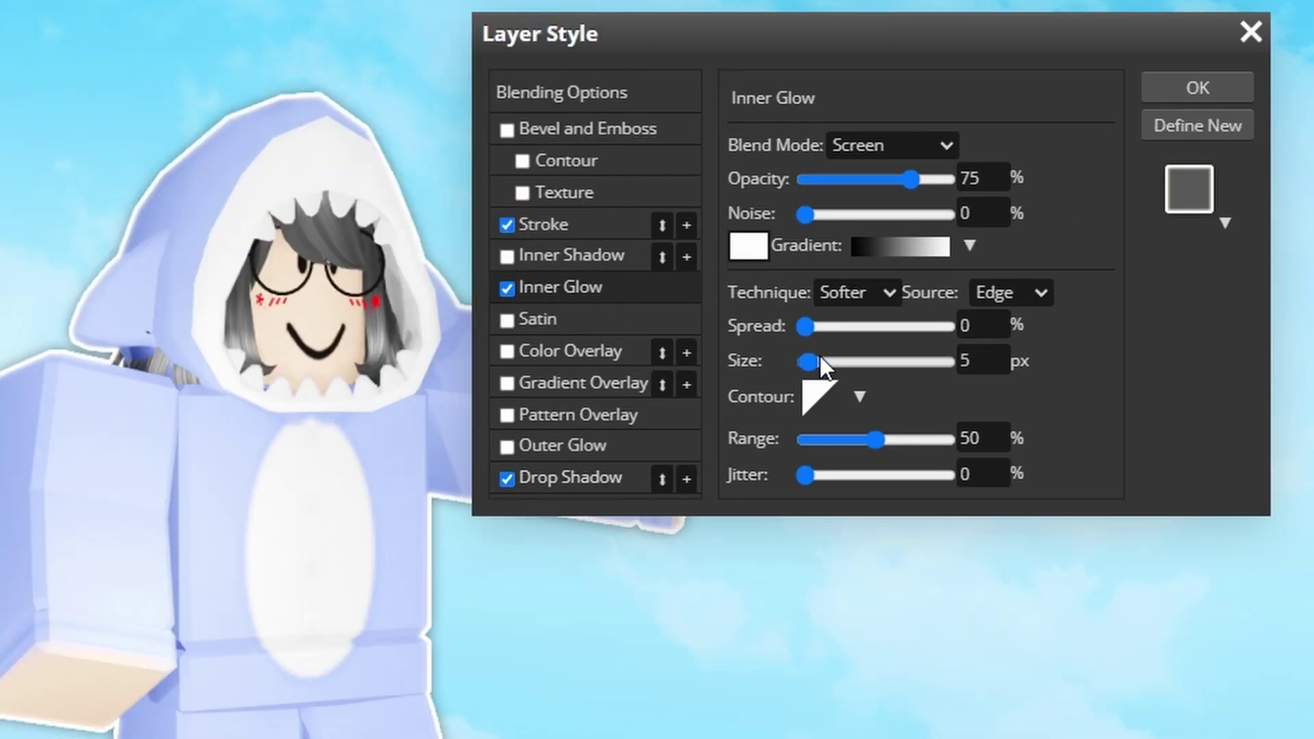
pyautogui.moveTo(821, 358); pyautogui.dragTo(827, 364)
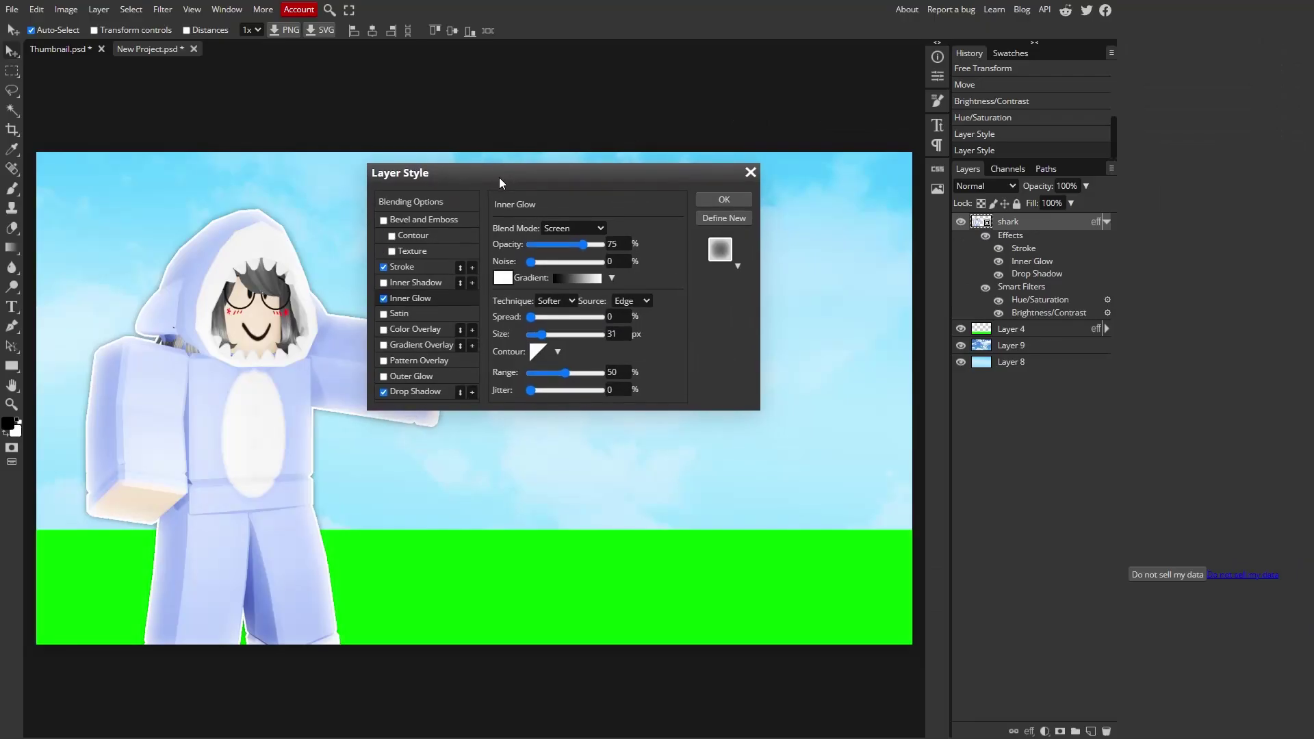
pyautogui.moveTo(490, 176); pyautogui.dragTo(472, 200)
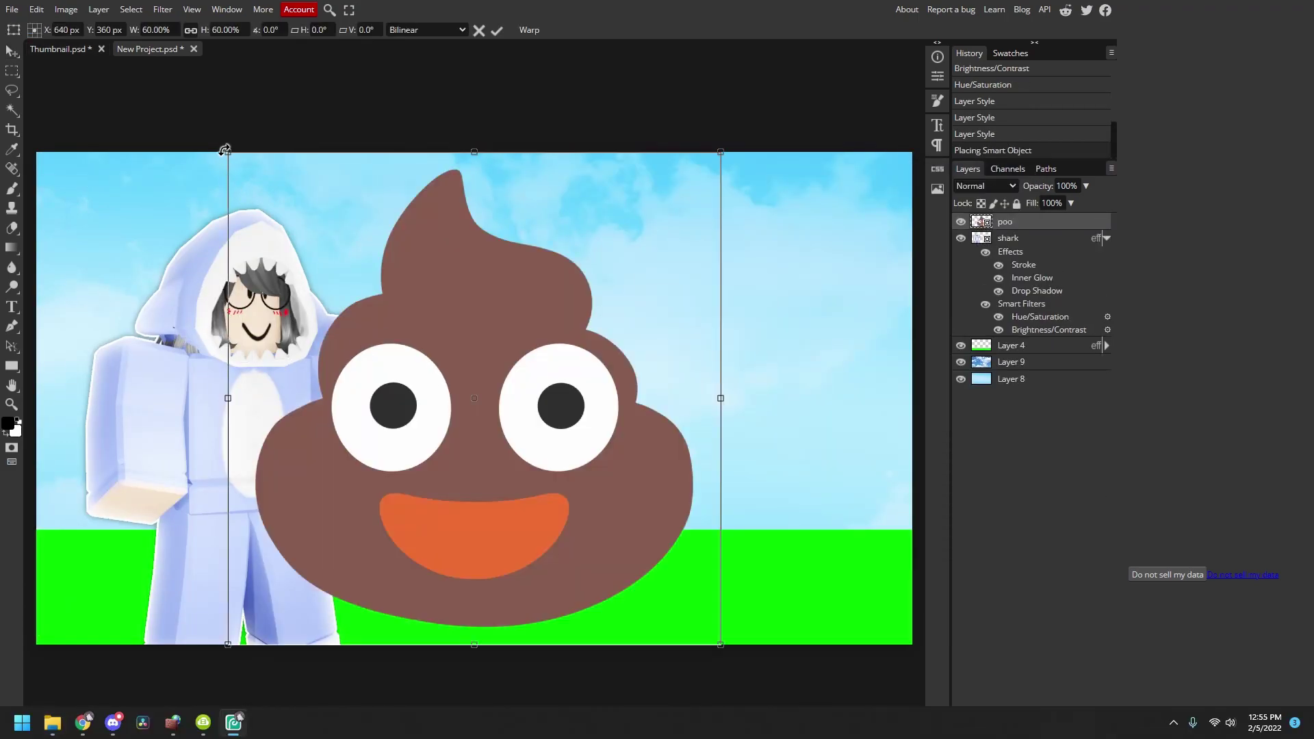
# Shrink the placed poo image and position it in the sky just beyond the shark's outstretched hand
pyautogui.moveTo(225, 149); pyautogui.dragTo(420, 343)
pyautogui.moveTo(597, 557); pyautogui.dragTo(505, 401)
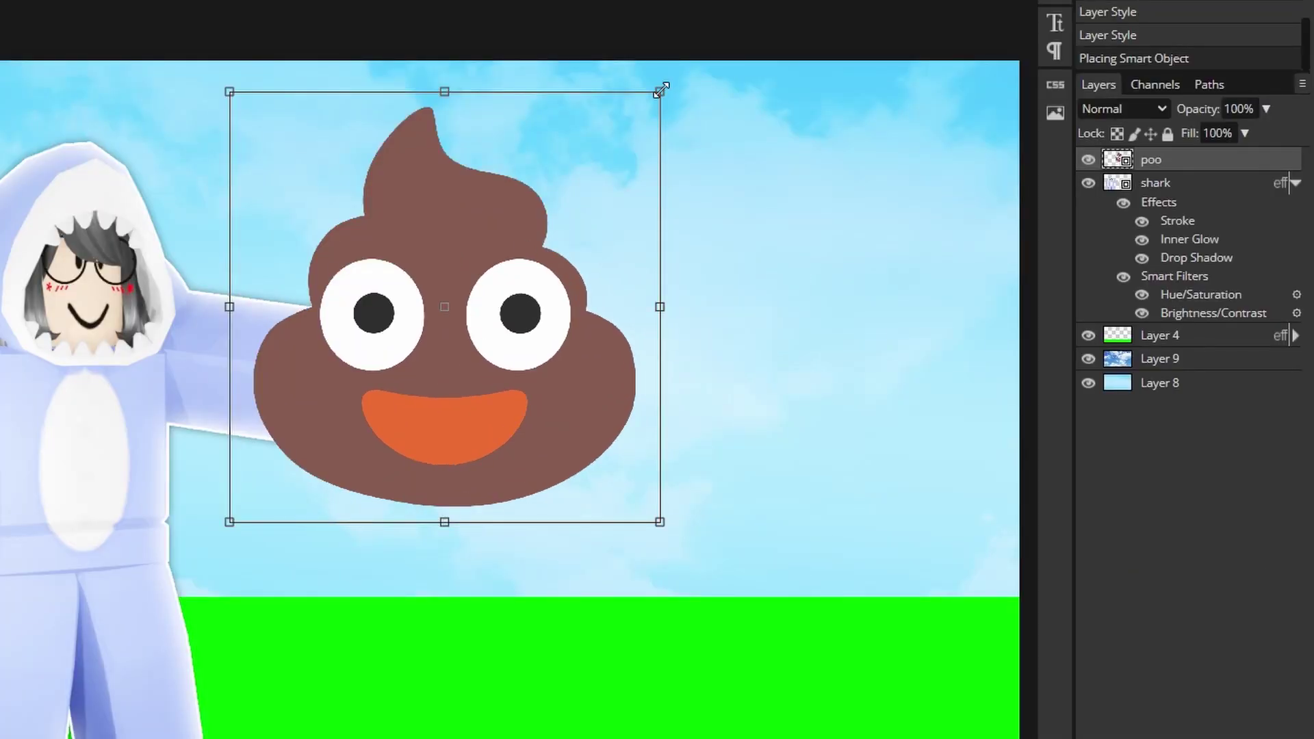
pyautogui.moveTo(660, 91); pyautogui.dragTo(367, 384)
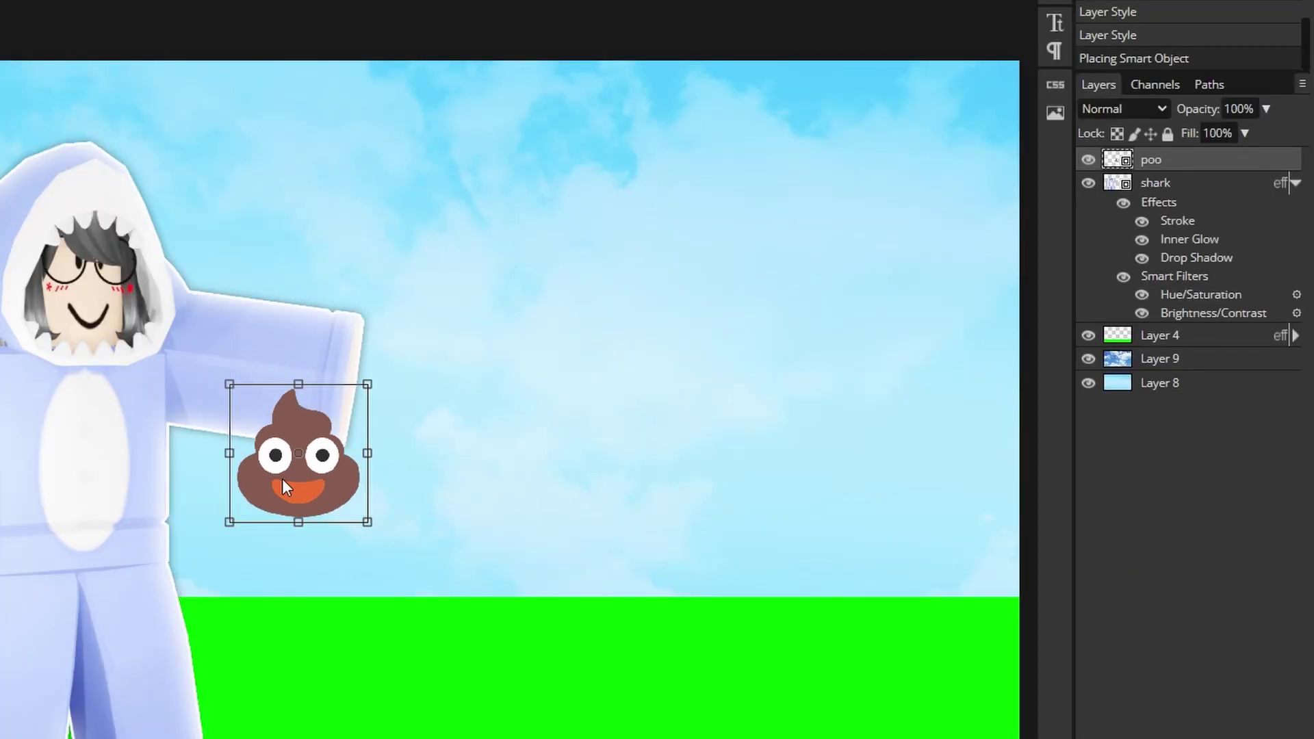
pyautogui.moveTo(280, 483); pyautogui.dragTo(339, 379)
pyautogui.press('Return')
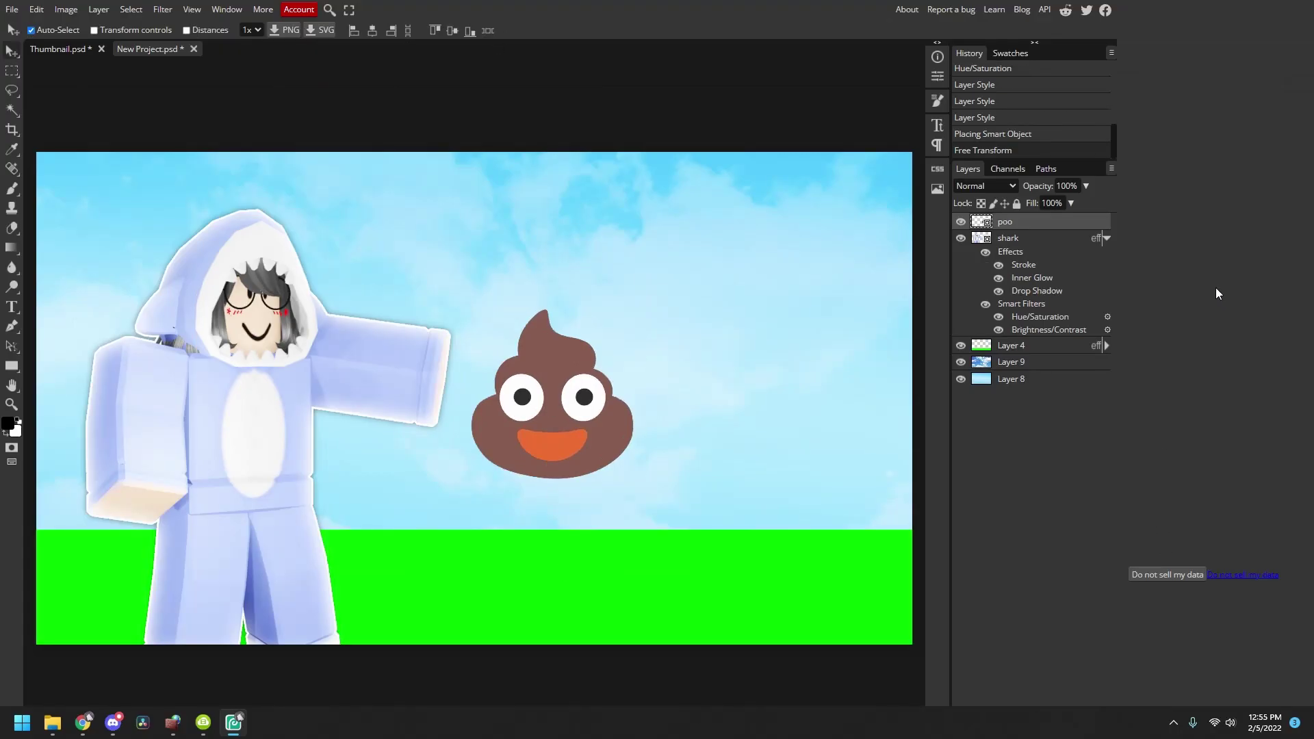
# Duplicate the poo layer and move the copy beneath the original
pyautogui.rightClick(1028, 221)
pyautogui.click(1040, 268)
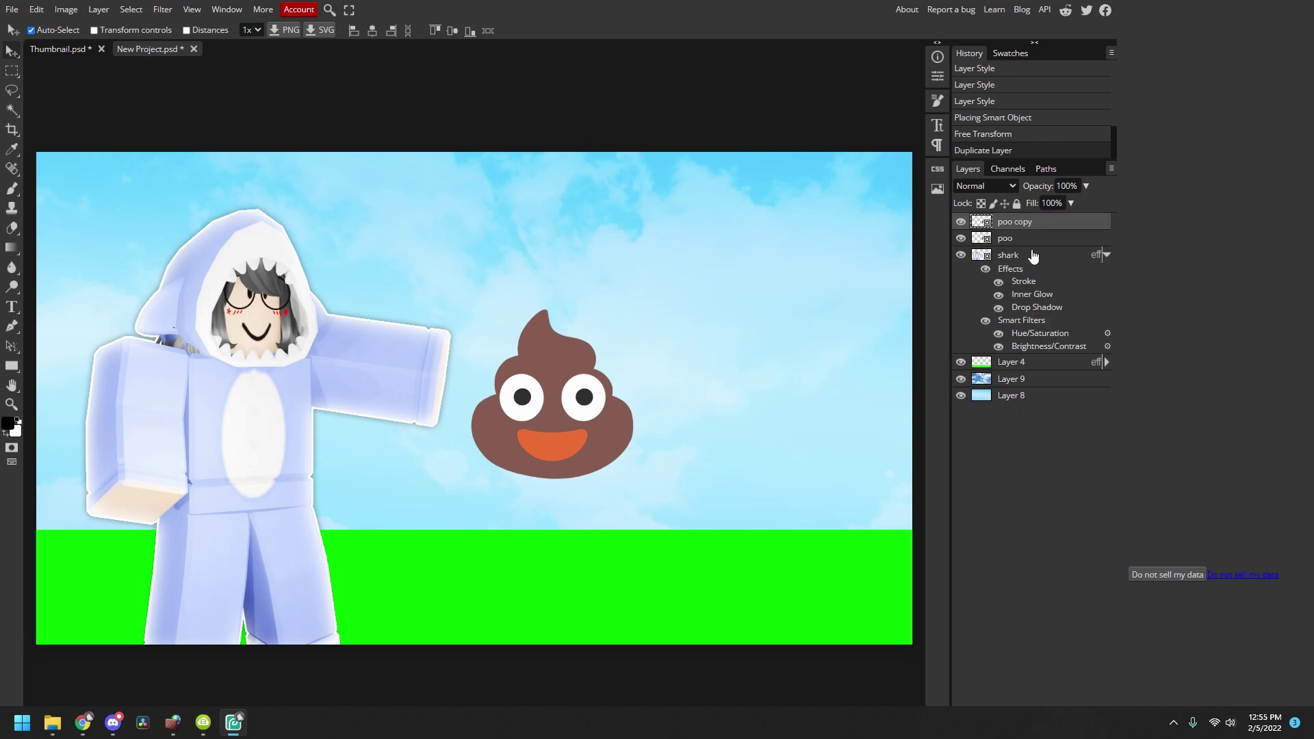
pyautogui.moveTo(1034, 241); pyautogui.dragTo(1040, 250)
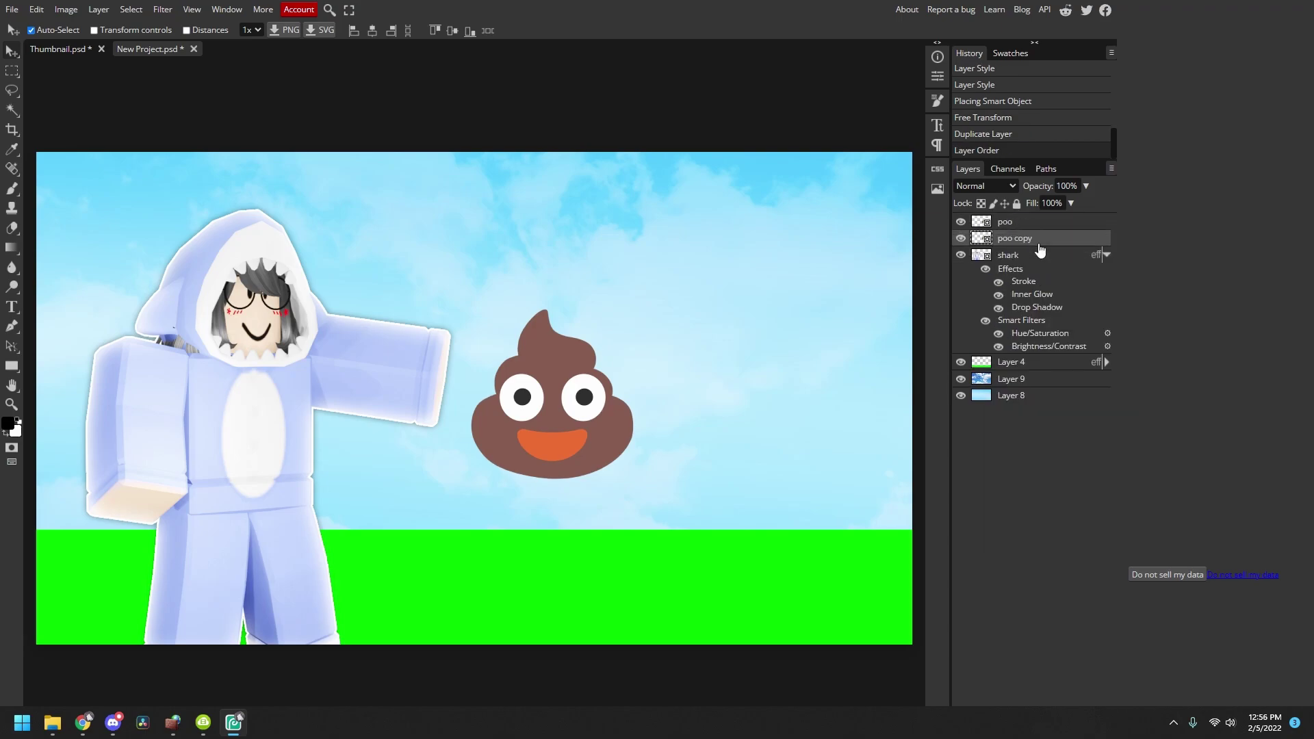
# Apply a Motion Blur to the poo copy at a 0° angle with a distance of about 63 px
pyautogui.click(66, 9)
pyautogui.moveTo(204, 8)
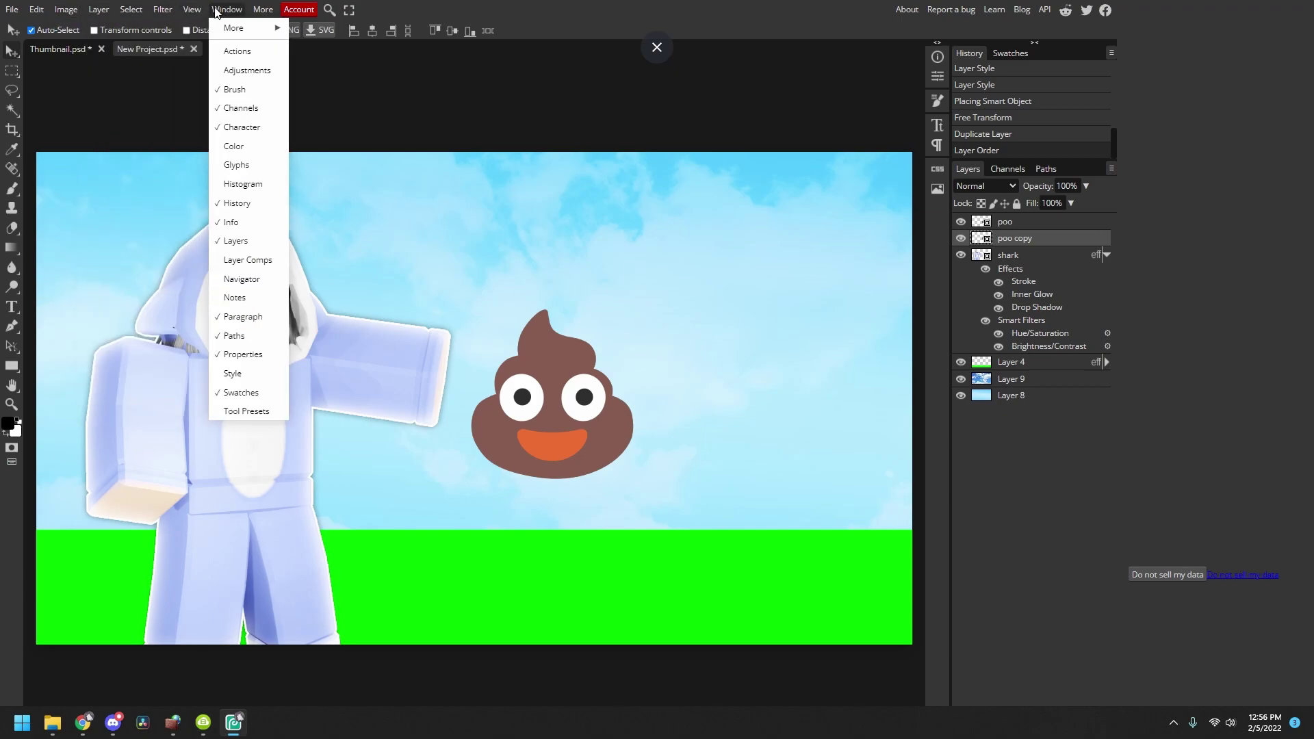
pyautogui.click(163, 9)
pyautogui.moveTo(206, 132)
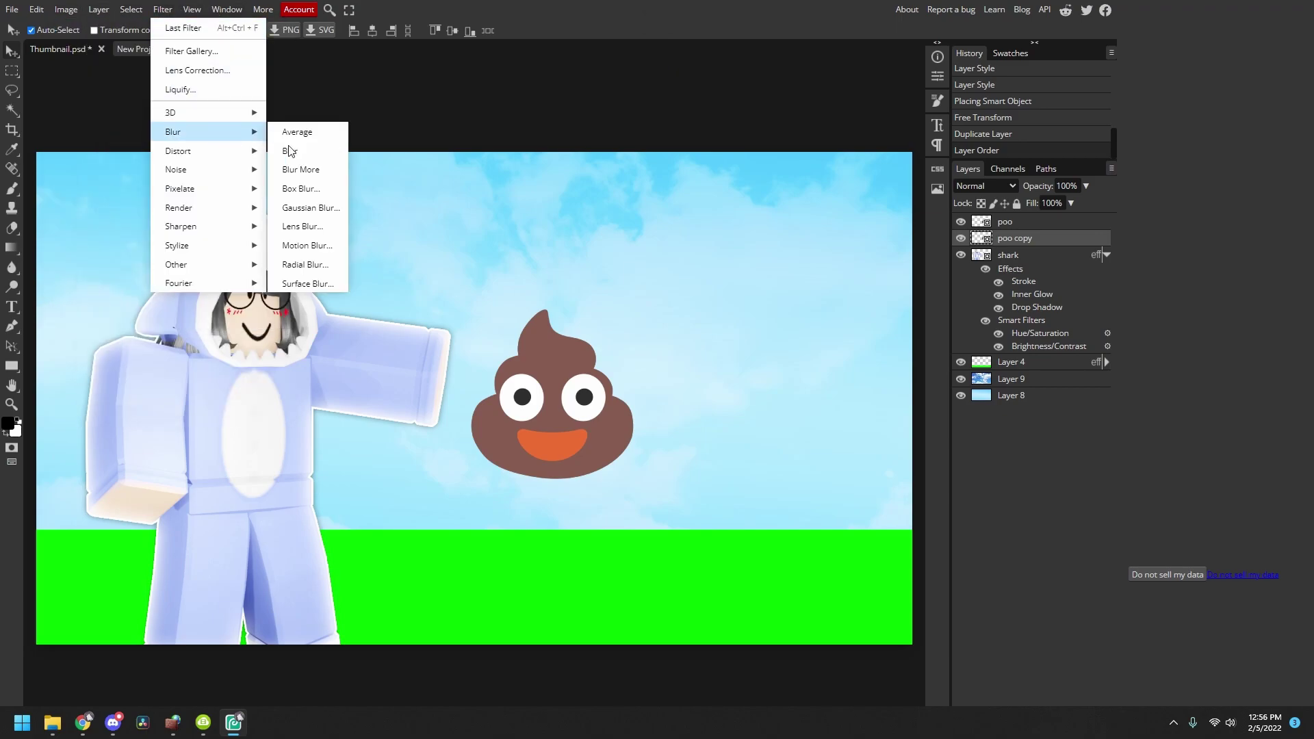
pyautogui.click(310, 251)
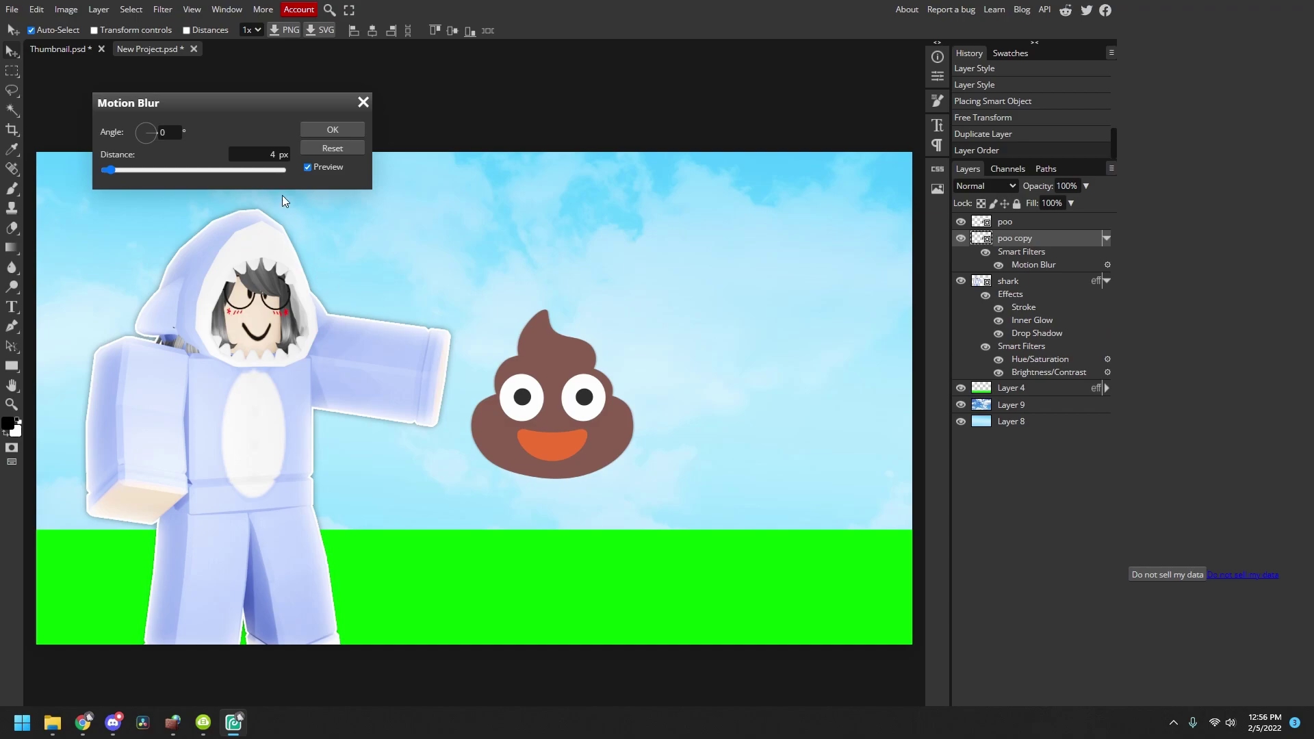
pyautogui.moveTo(167, 170); pyautogui.dragTo(227, 171)
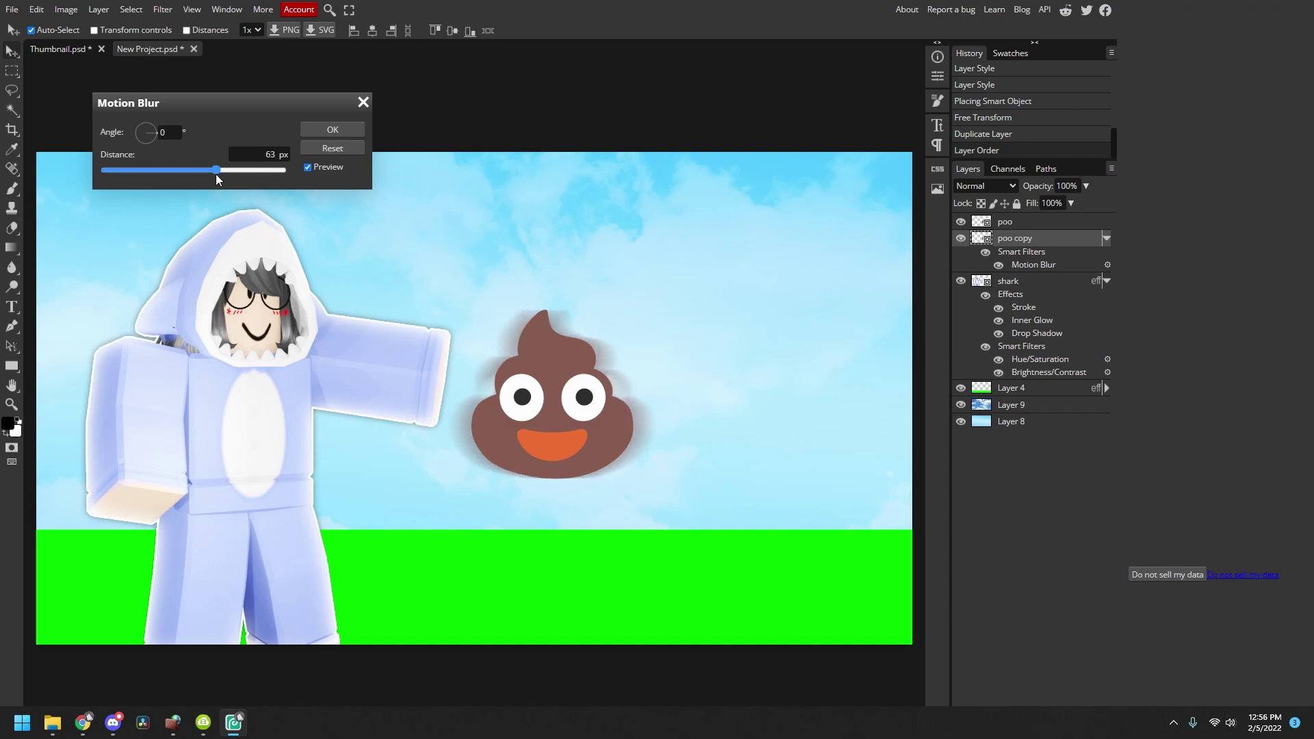
pyautogui.click(332, 127)
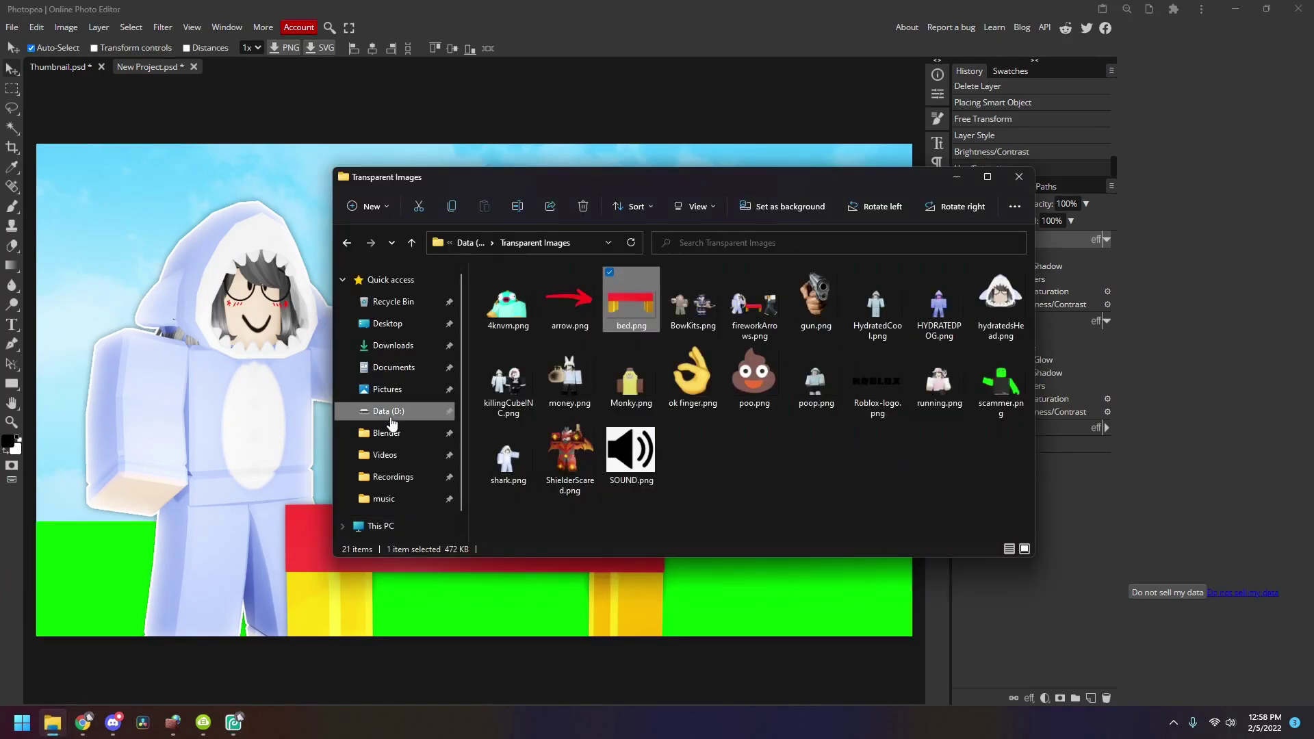
# Place fireworkUpdate.png from the Thumbnails folder on drive D into the project as the top layer
pyautogui.click(388, 410)
pyautogui.doubleClick(541, 363)
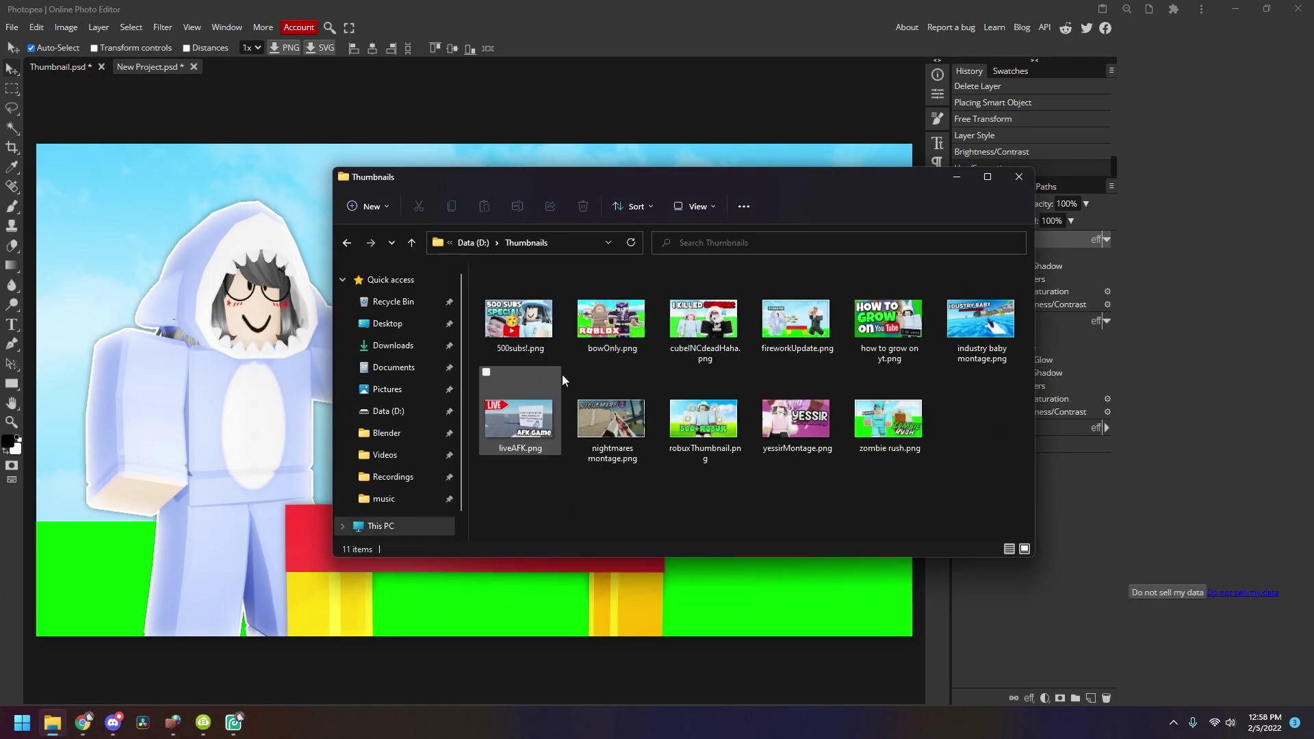
pyautogui.moveTo(993, 475); pyautogui.dragTo(568, 313)
pyautogui.moveTo(796, 318); pyautogui.dragTo(217, 384)
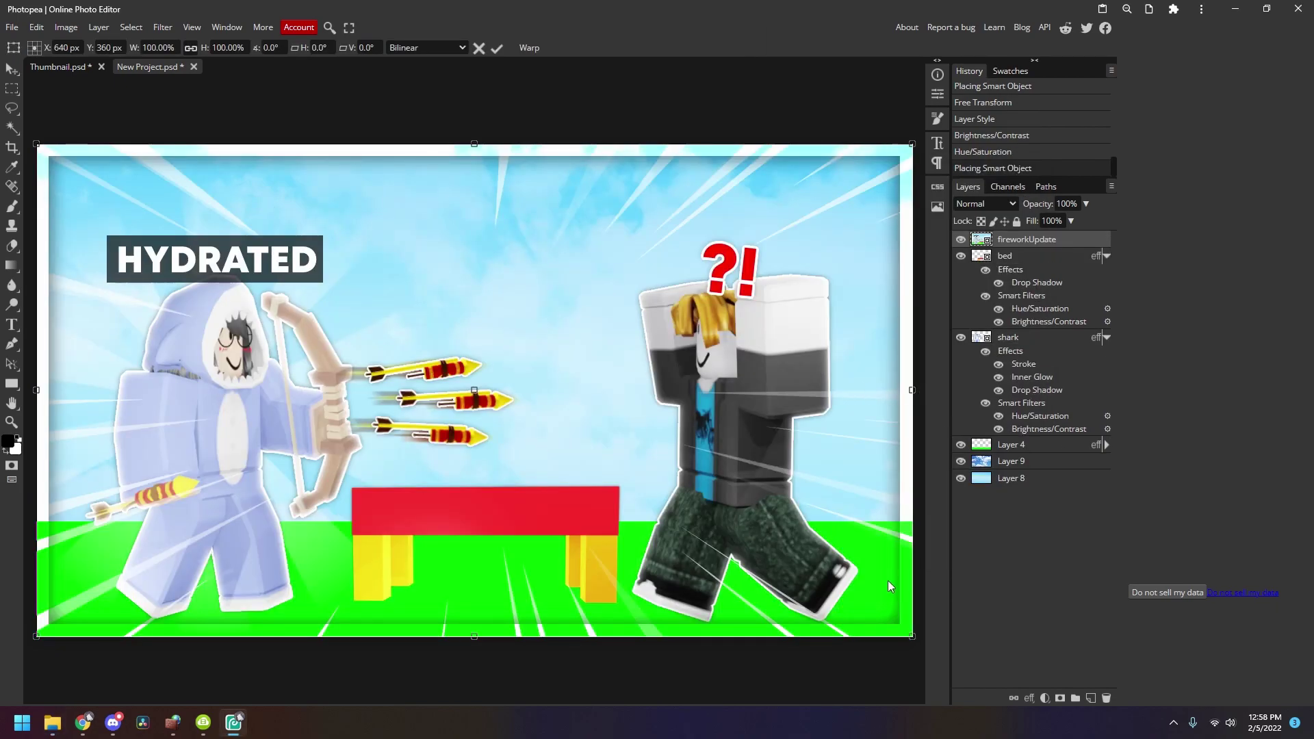
# Scale the fireworkUpdate image to about 47%, tilt it about 5° clockwise and position it in the sky beside the shark
pyautogui.moveTo(914, 637); pyautogui.dragTo(475, 390)
pyautogui.press('F11')
pyautogui.moveTo(422, 352); pyautogui.dragTo(705, 264)
pyautogui.moveTo(717, 187); pyautogui.dragTo(735, 204)
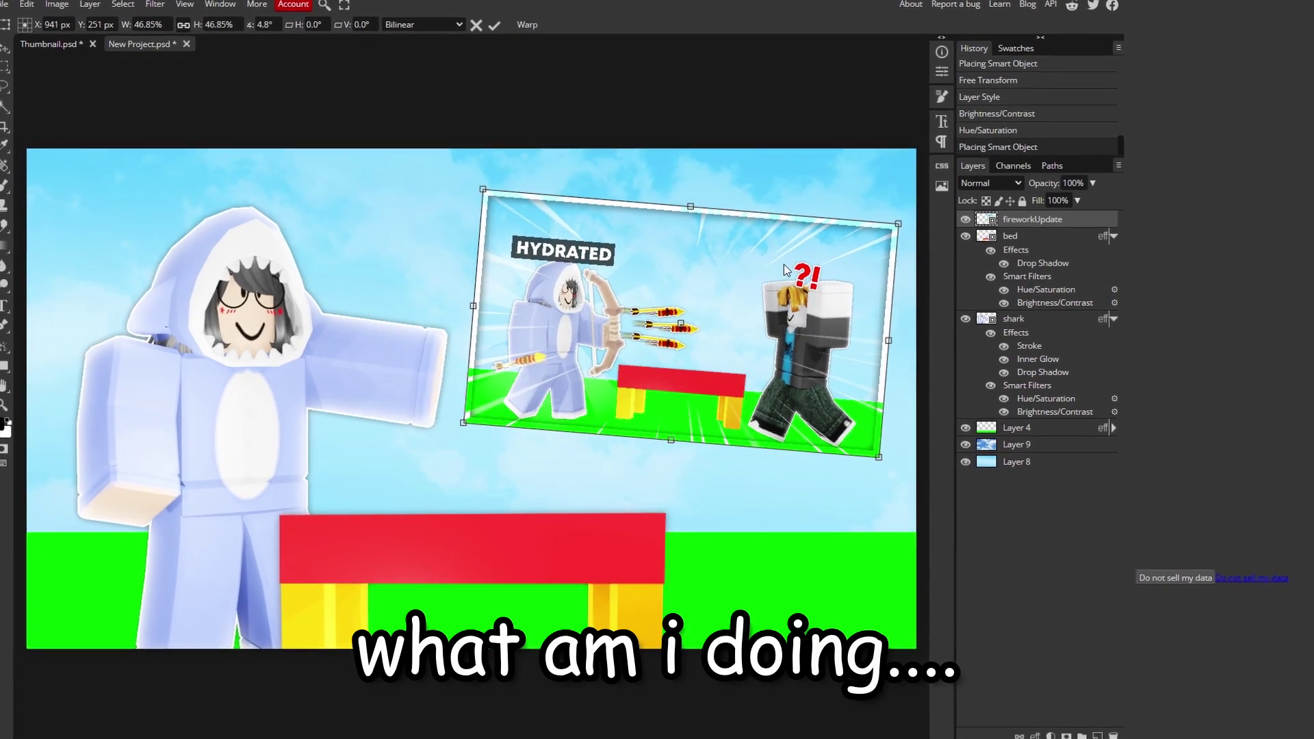
pyautogui.moveTo(759, 287); pyautogui.dragTo(764, 278)
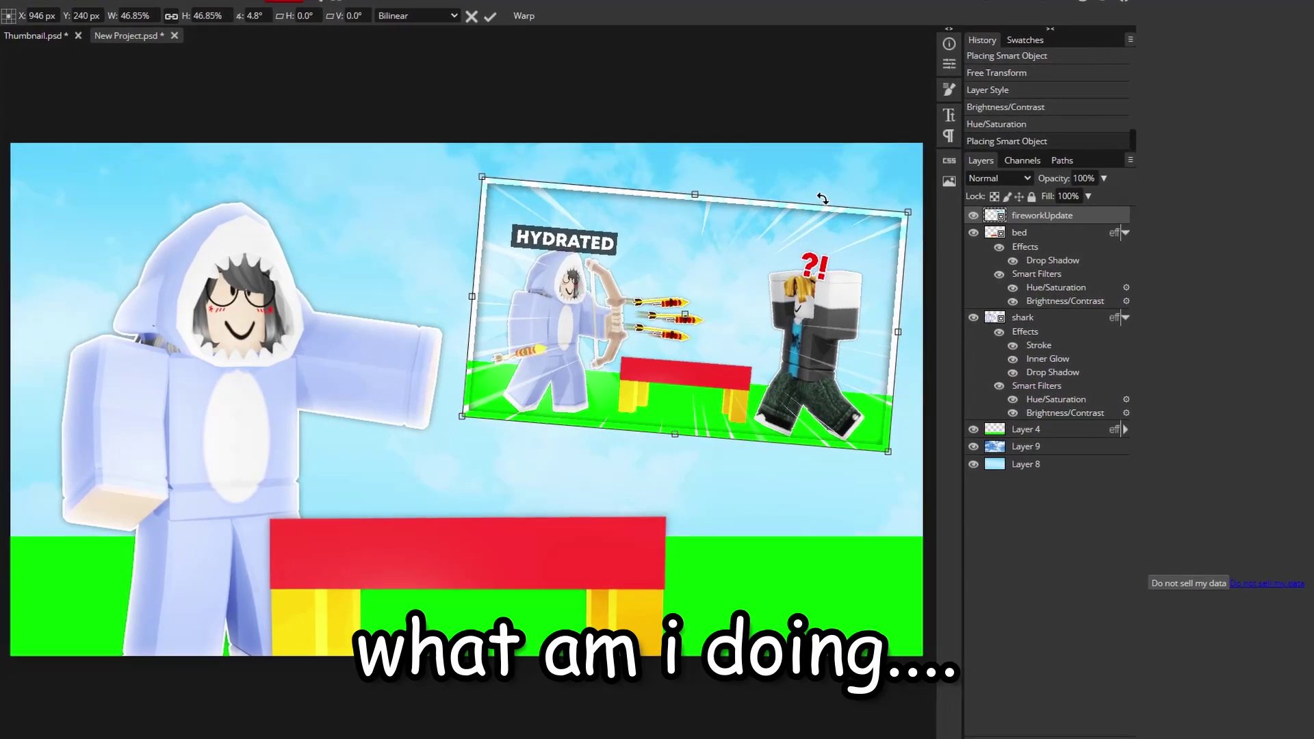
pyautogui.moveTo(823, 199); pyautogui.dragTo(820, 195)
pyautogui.moveTo(798, 314); pyautogui.dragTo(742, 340)
pyautogui.press('Return')
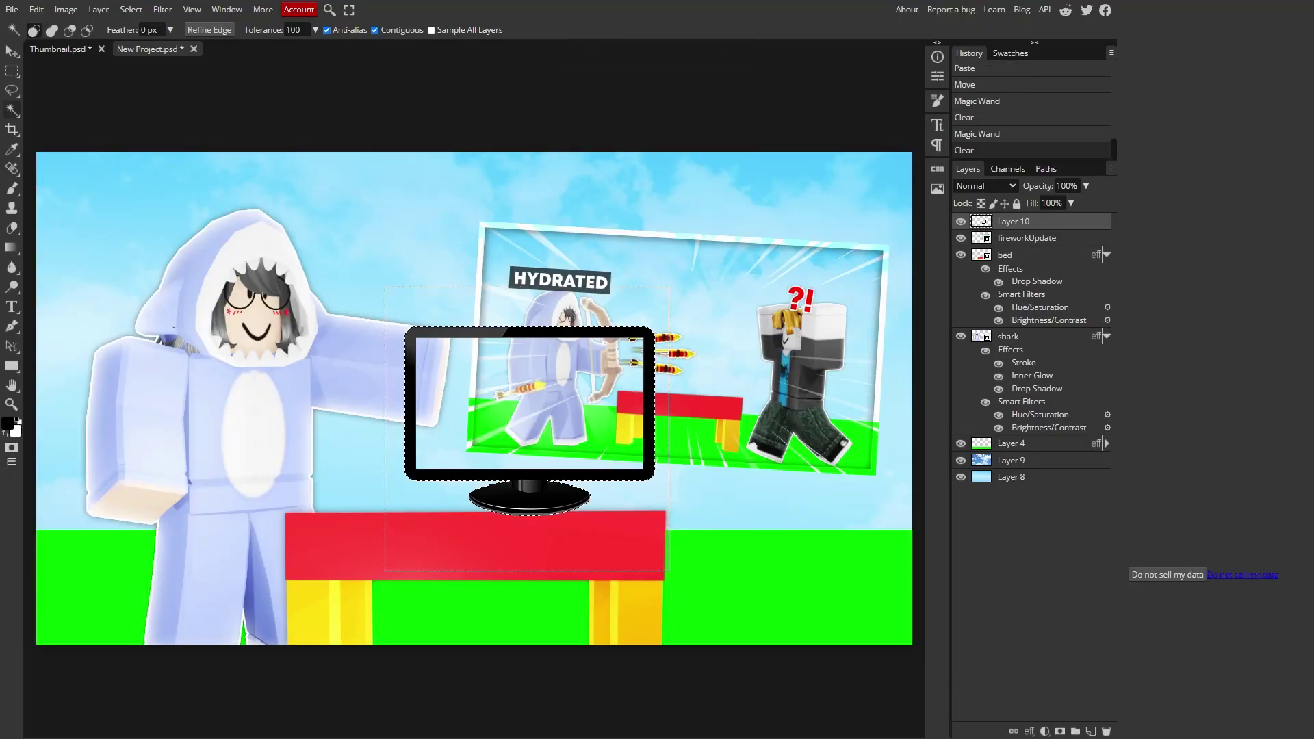
# Clear the selection, then enlarge, tilt and move the monitor so that it frames the fireworkUpdate image
pyautogui.click(287, 83)
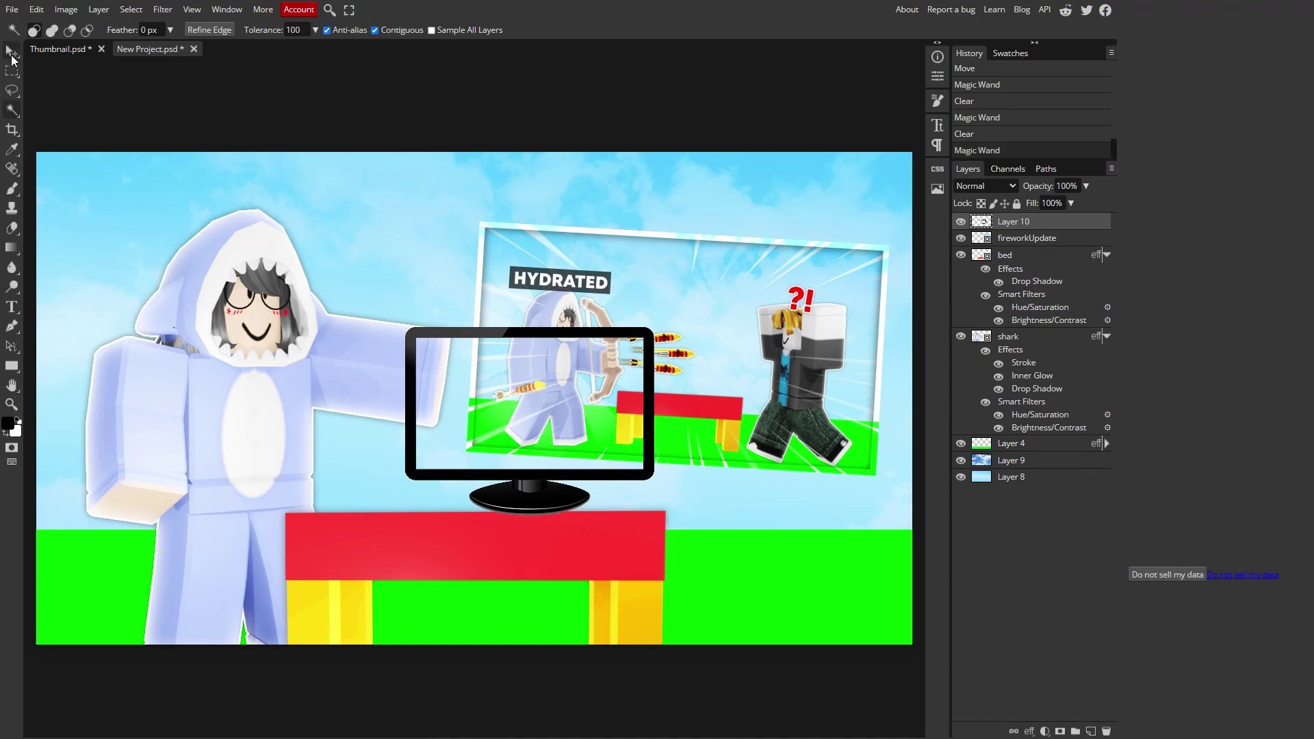
pyautogui.hotkey('ctrl', 't')
pyautogui.moveTo(654, 327); pyautogui.dragTo(877, 334)
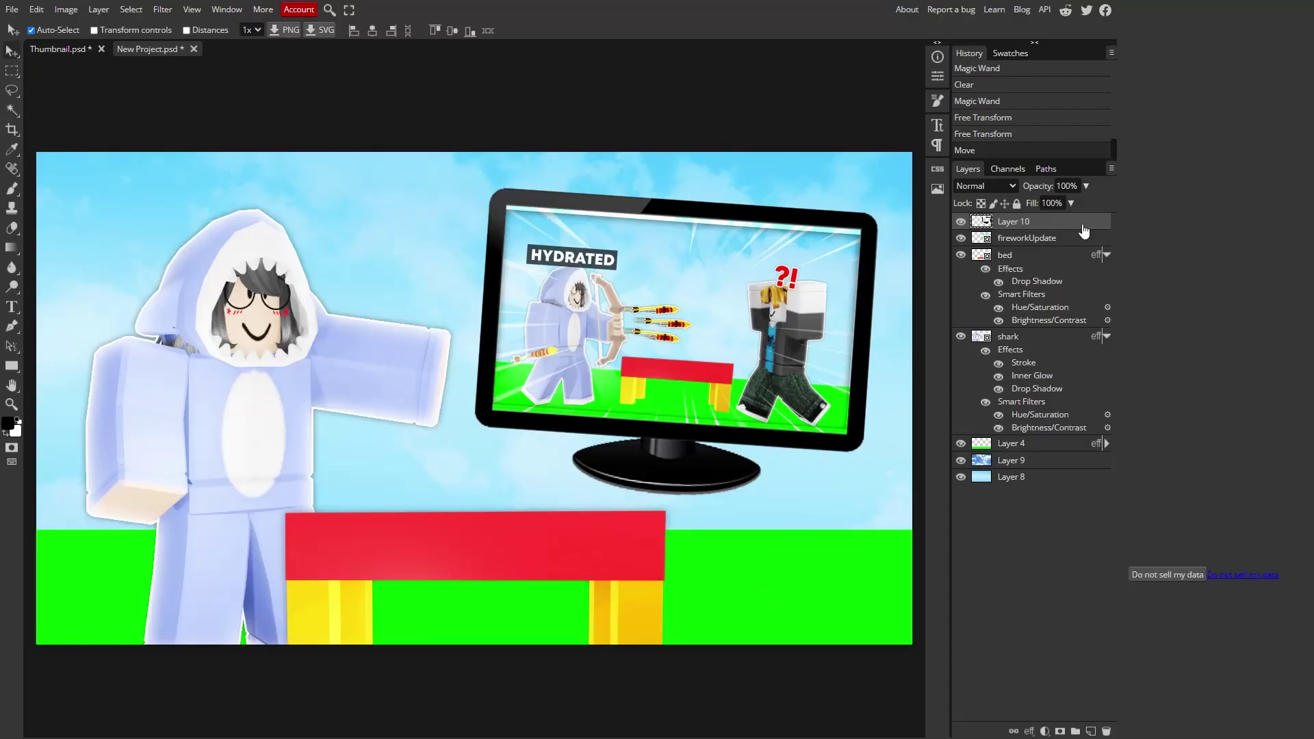
# Give the monitor layer a 13 px drop shadow and a 3 px white outside stroke
pyautogui.doubleClick(1082, 226)
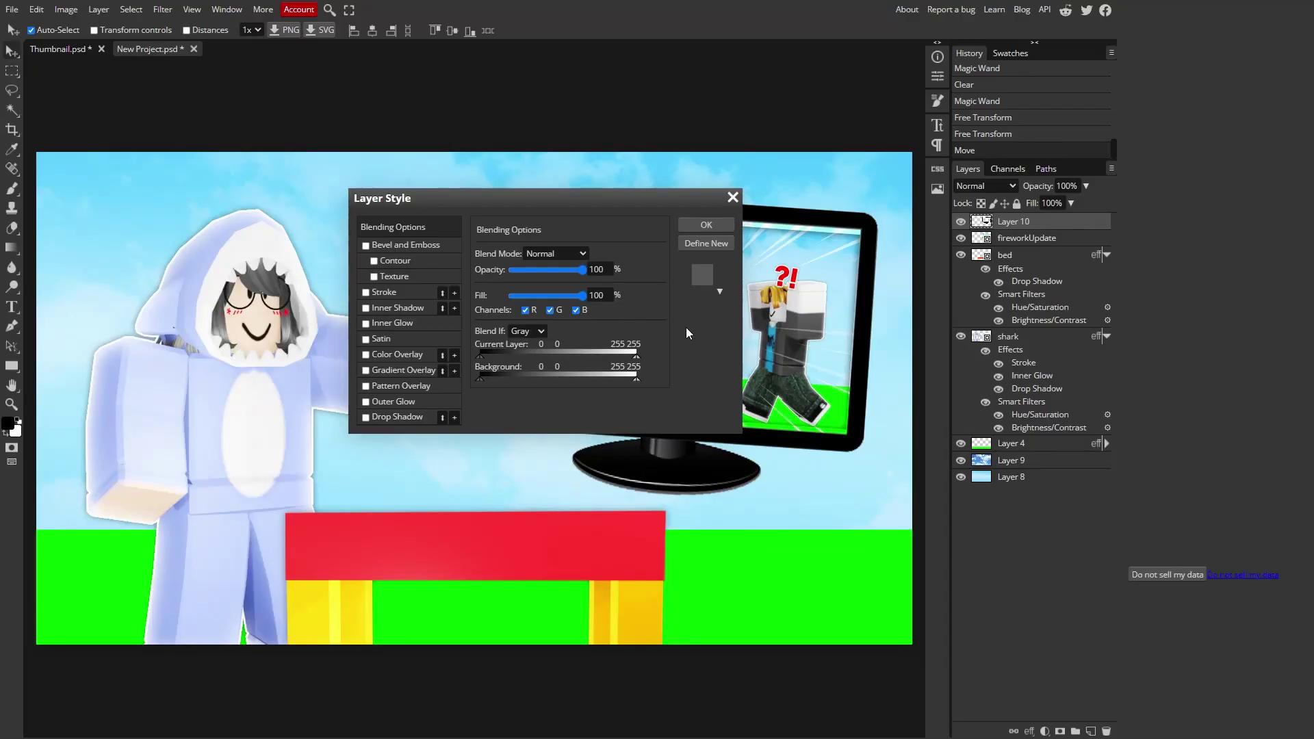
pyautogui.click(378, 417)
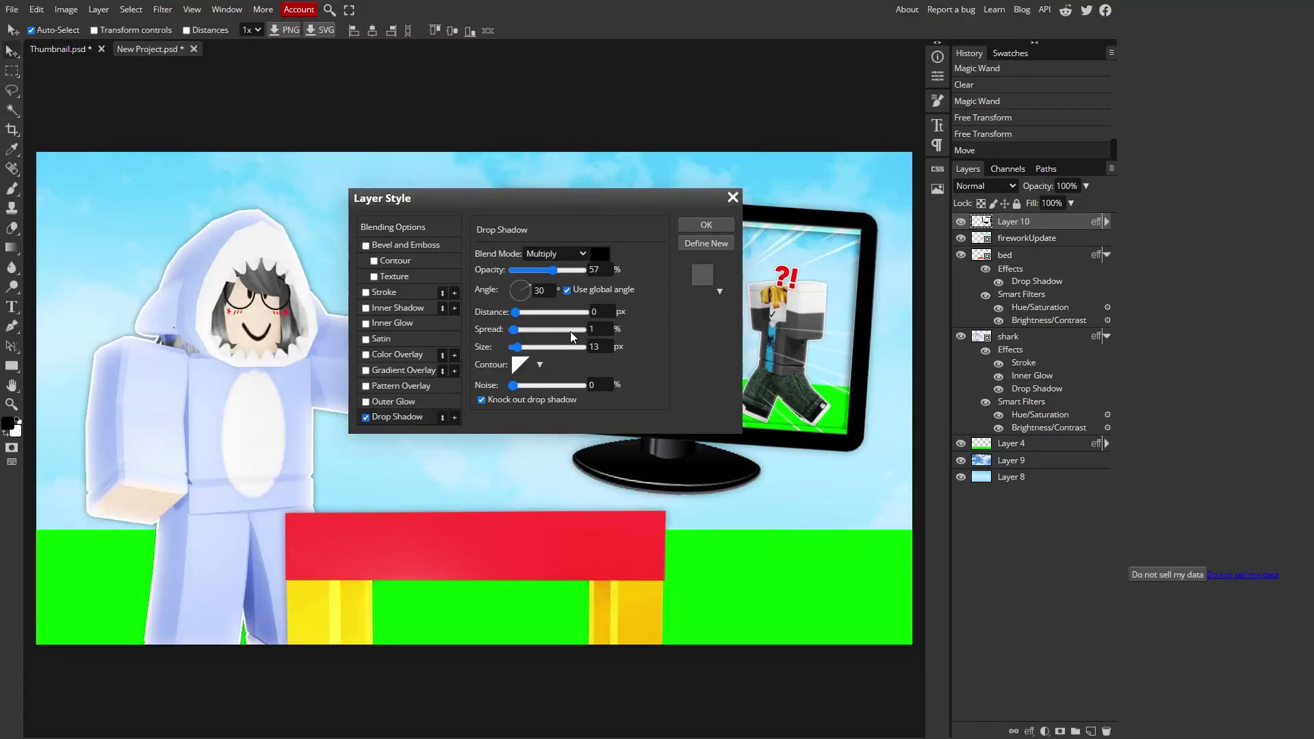
pyautogui.moveTo(521, 346)
pyautogui.mouseDown()
pyautogui.moveTo(561, 346)
pyautogui.moveTo(521, 346)
pyautogui.mouseUp()
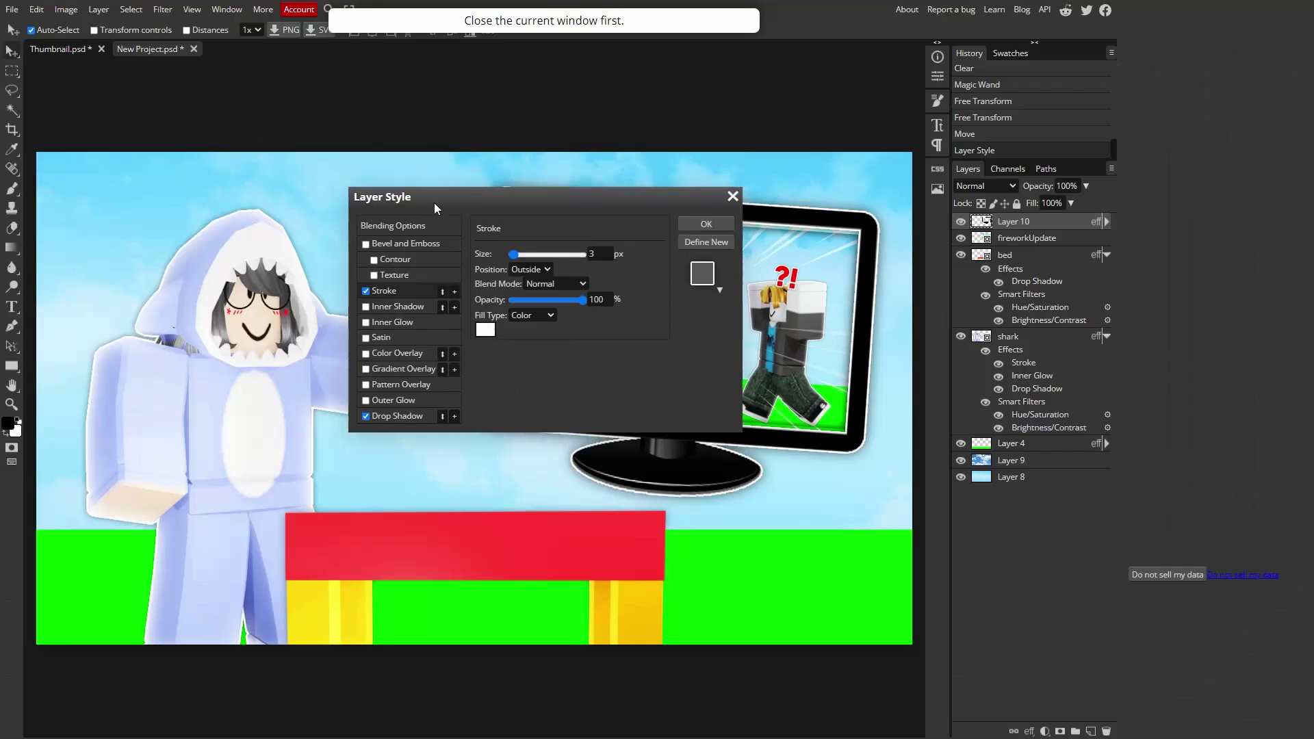
pyautogui.moveTo(434, 203); pyautogui.dragTo(233, 213)
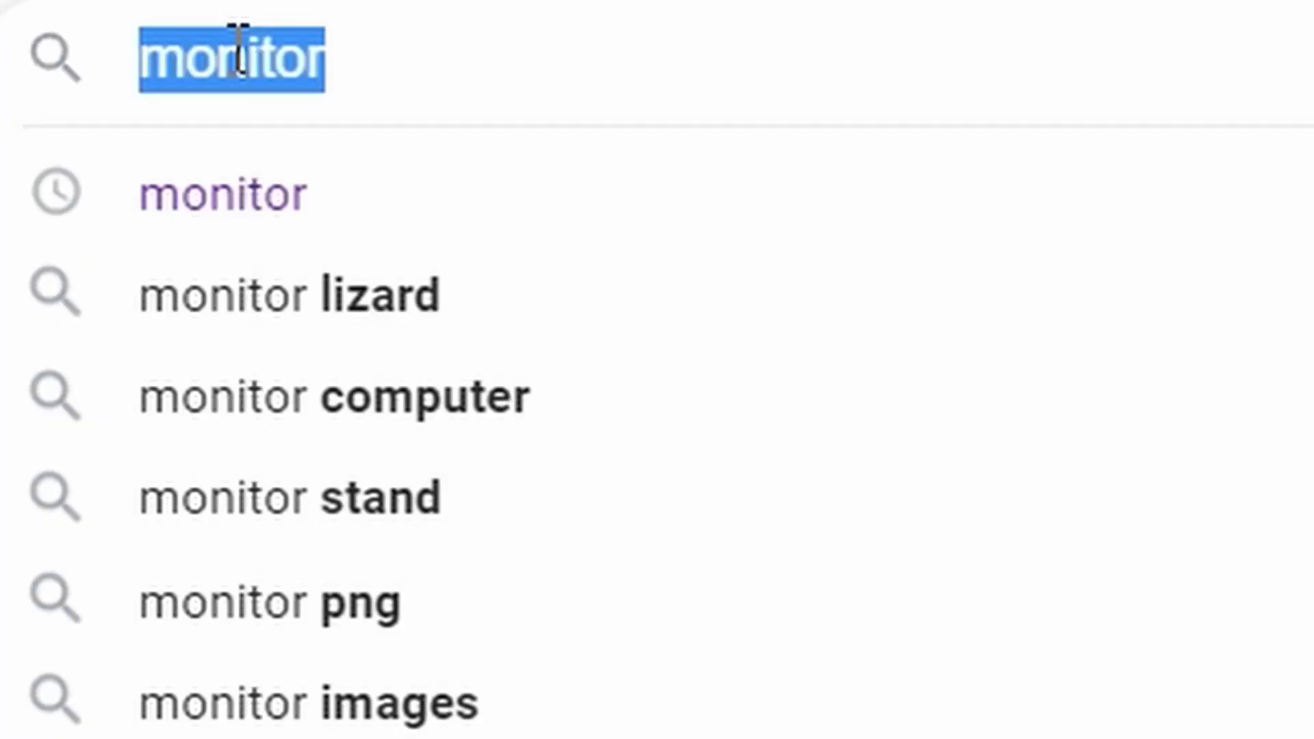
# Switch to the web browser and search for "arrow png"
pyautogui.write('arrow png')
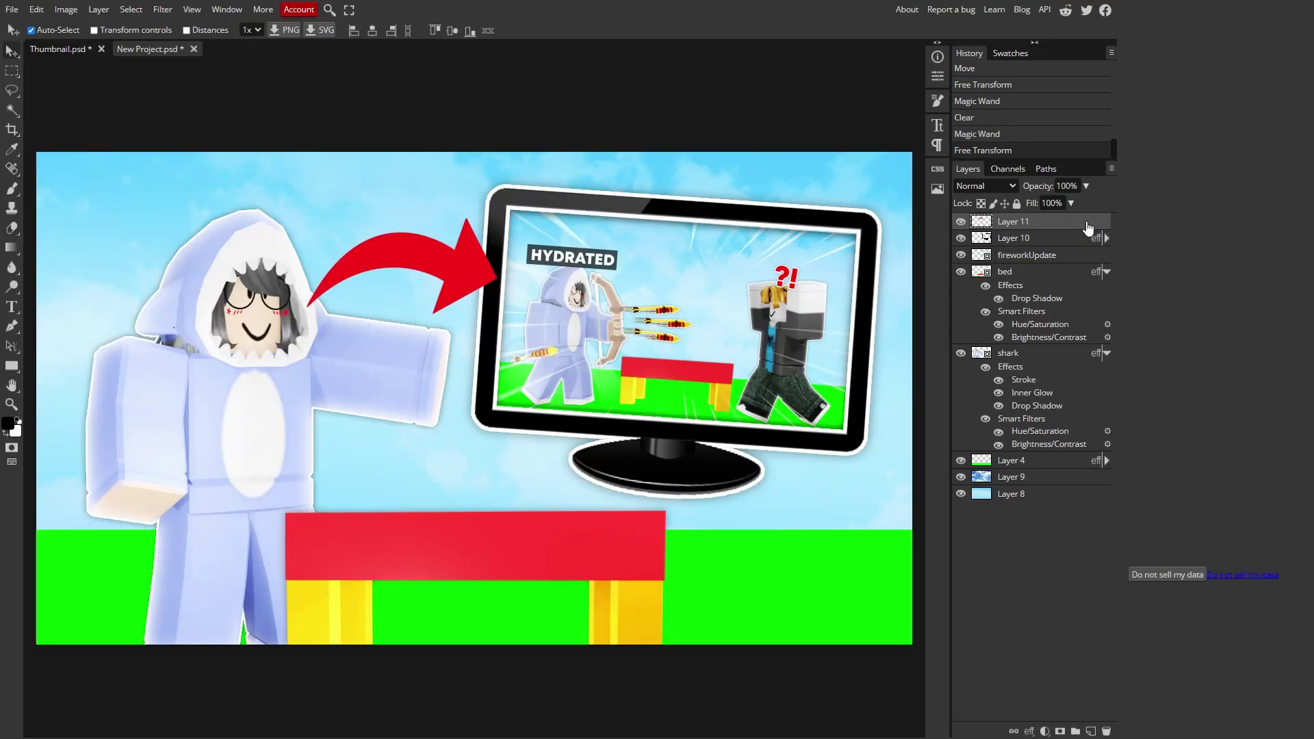
# Give the red arrow layer a white stroke, a light inner glow and a drop shadow
pyautogui.doubleClick(1088, 228)
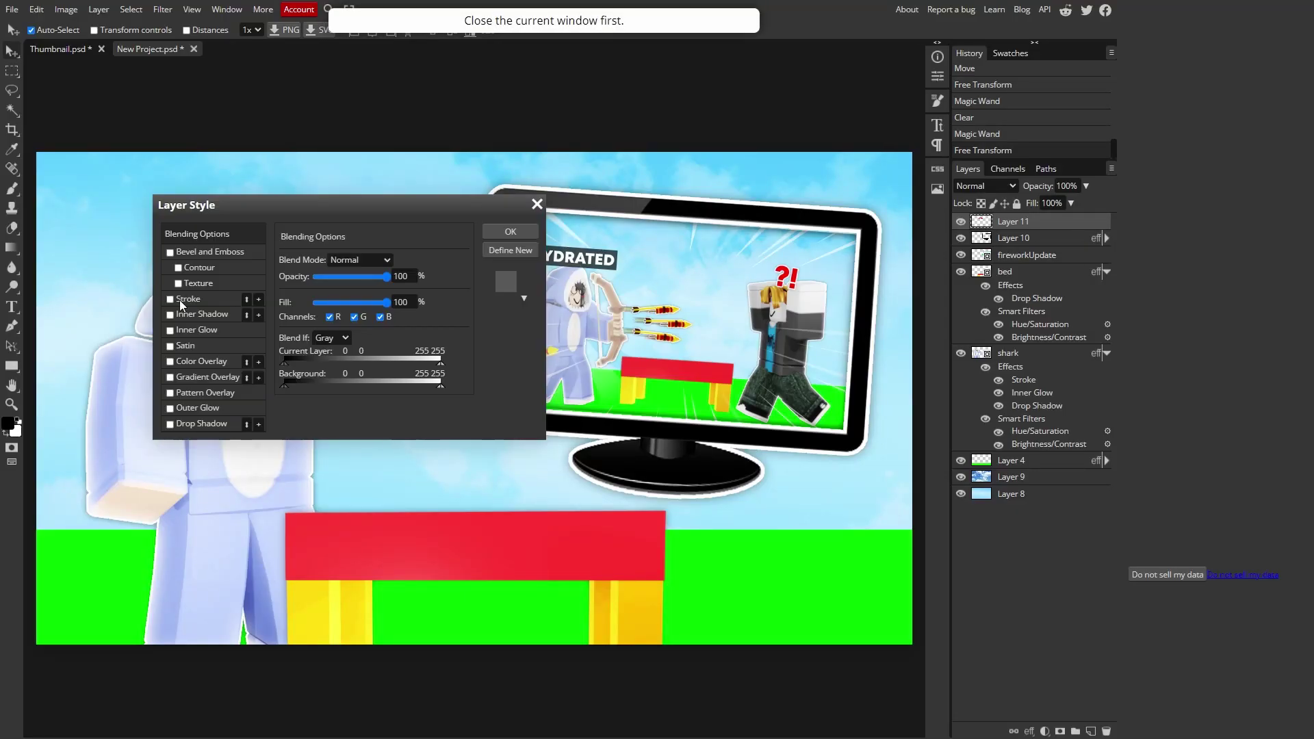
pyautogui.click(169, 300)
pyautogui.moveTo(240, 203); pyautogui.dragTo(697, 223)
pyautogui.click(654, 438)
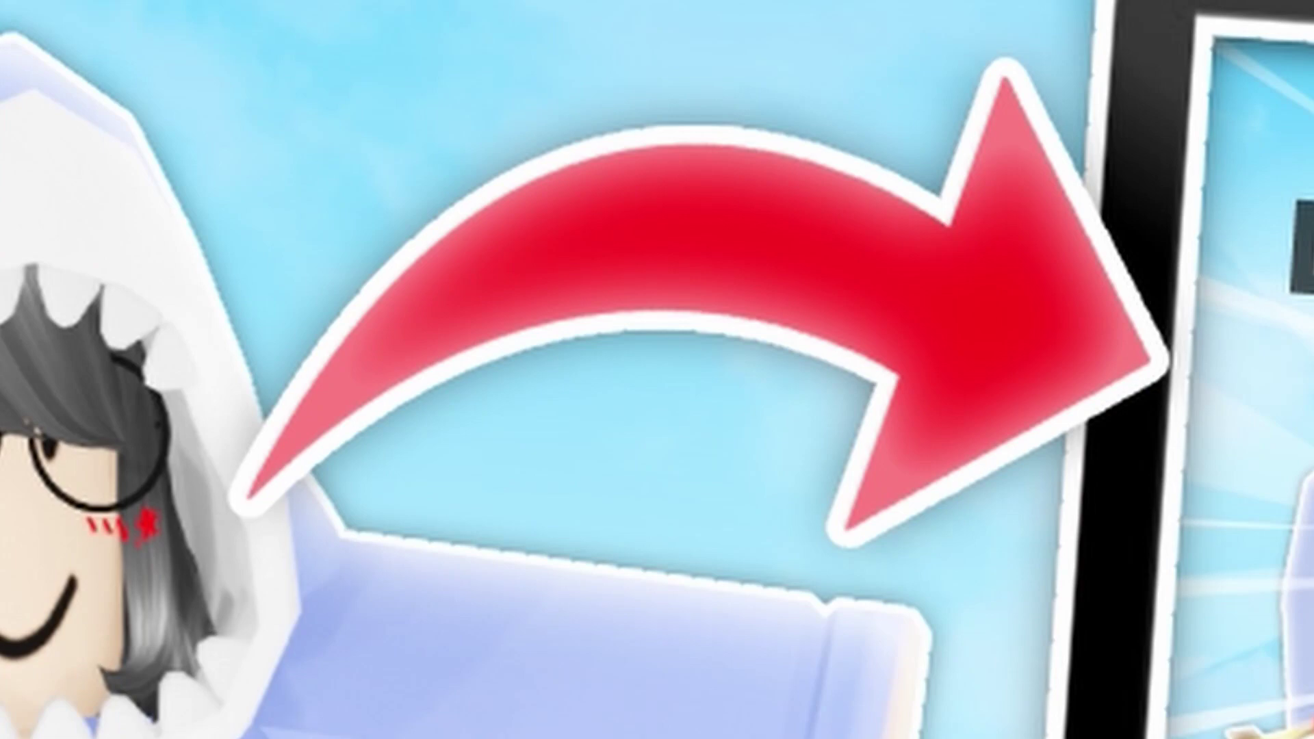
pyautogui.moveTo(1054, 736); pyautogui.dragTo(1041, 587)
pyautogui.moveTo(1041, 587); pyautogui.dragTo(1000, 288)
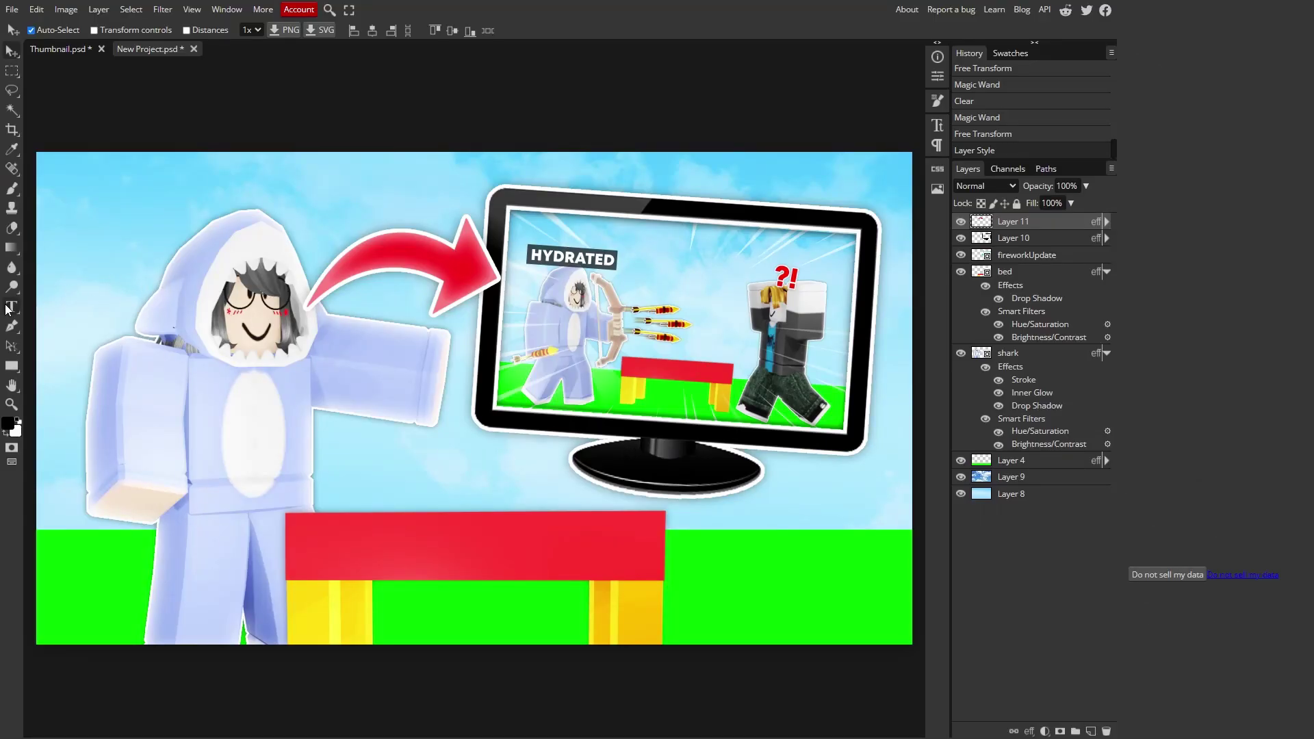
# Add the title text HOW TO in the Wozcott font, then enlarge, tilt and place it below the monitor
pyautogui.click(8, 309)
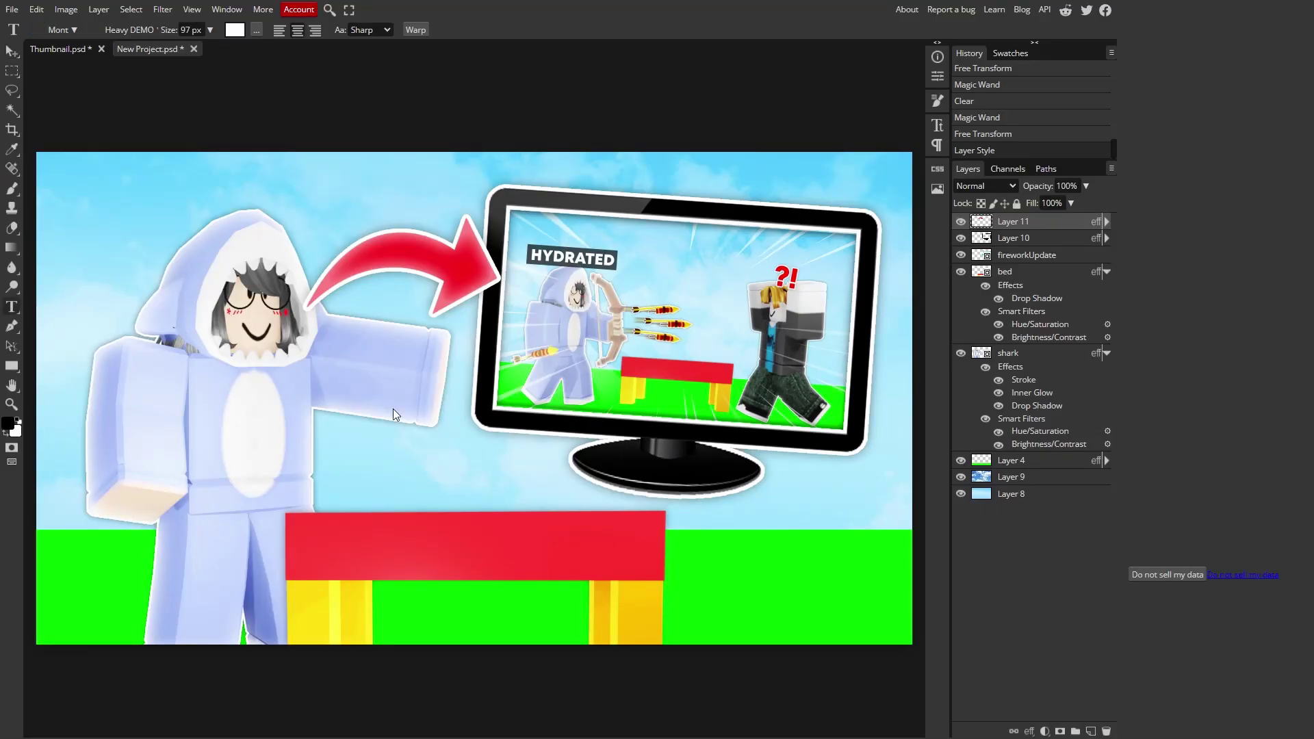
pyautogui.click(638, 472)
pyautogui.write('HOW TO')
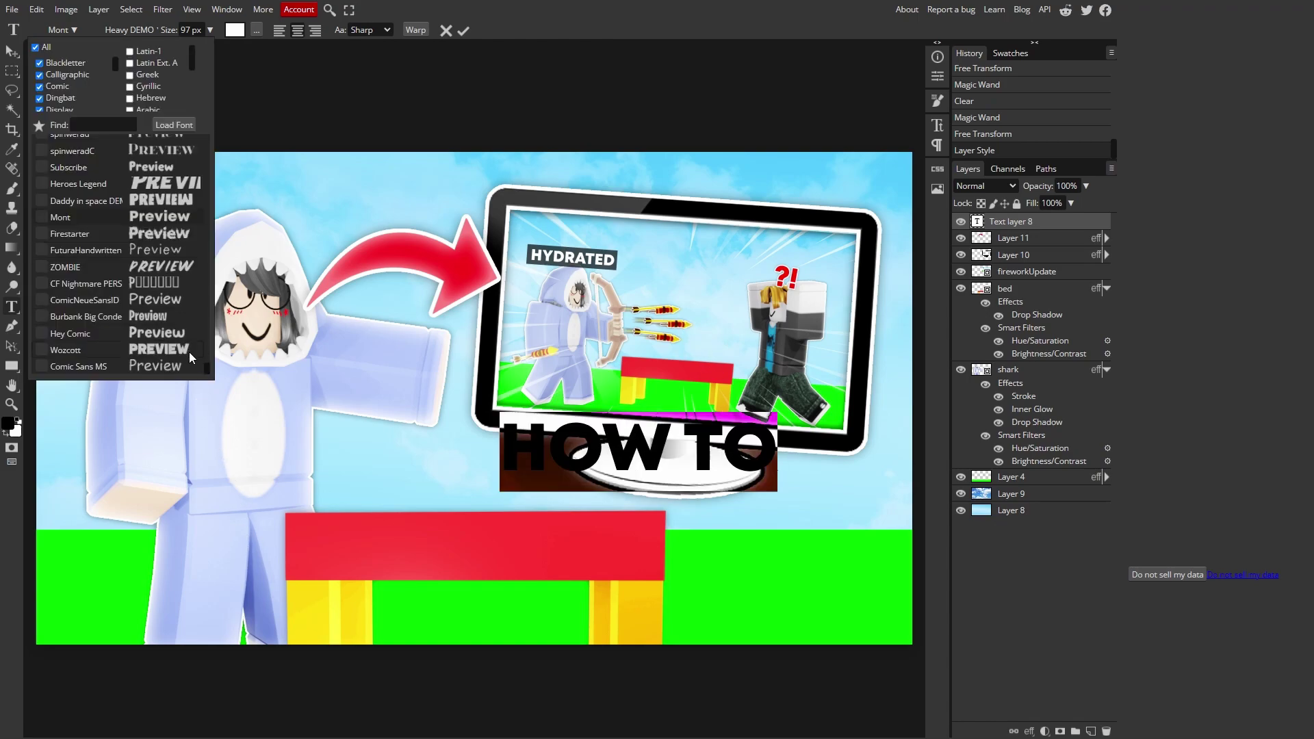
pyautogui.click(190, 350)
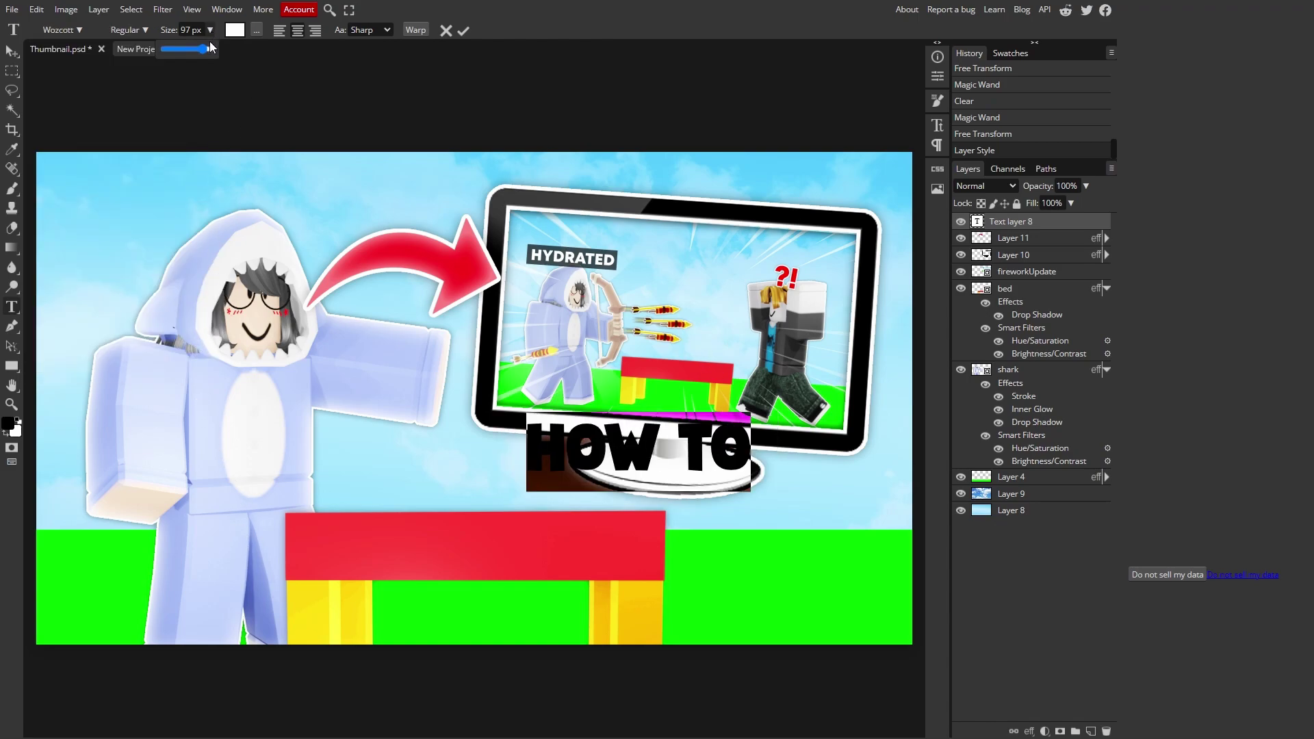
pyautogui.hotkey('ctrl', 't')
pyautogui.moveTo(713, 450); pyautogui.dragTo(845, 488)
pyautogui.moveTo(833, 376); pyautogui.dragTo(822, 369)
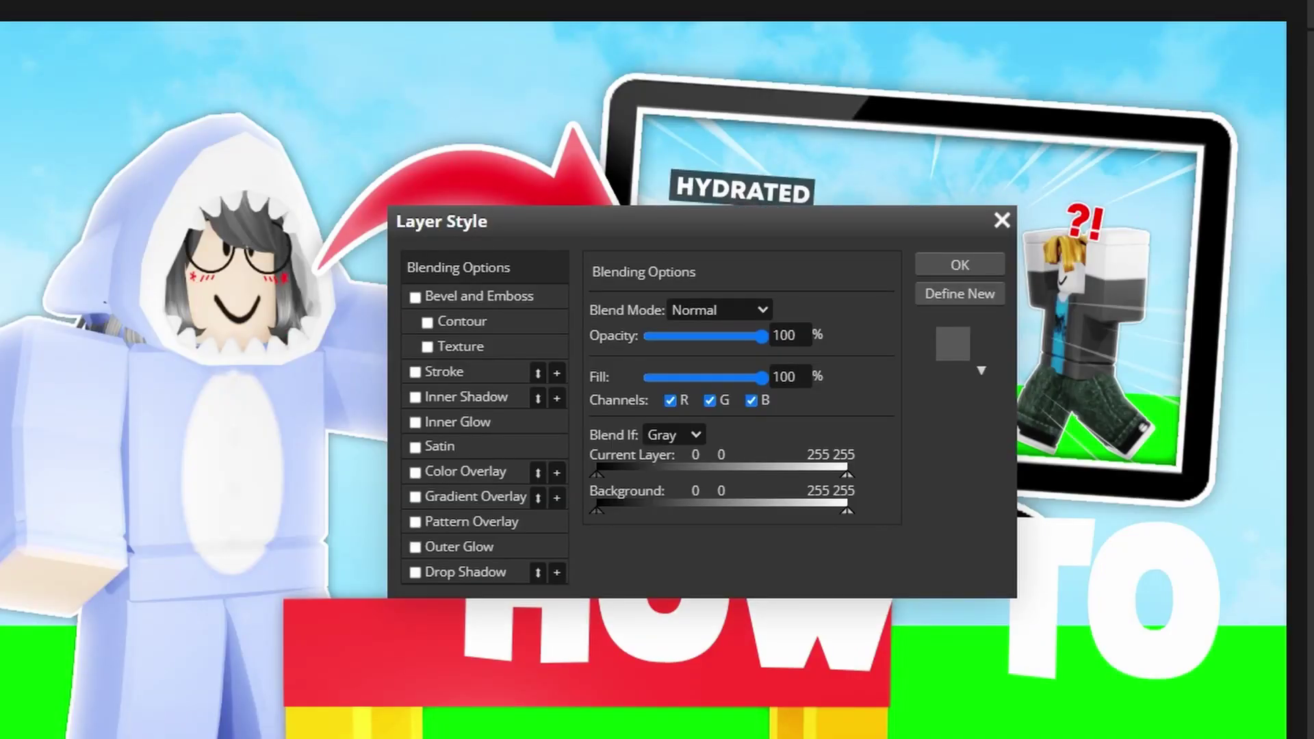
# Give the HOW TO text a linear gradient overlay running from light grey dfdfdf to white
pyautogui.click(480, 498)
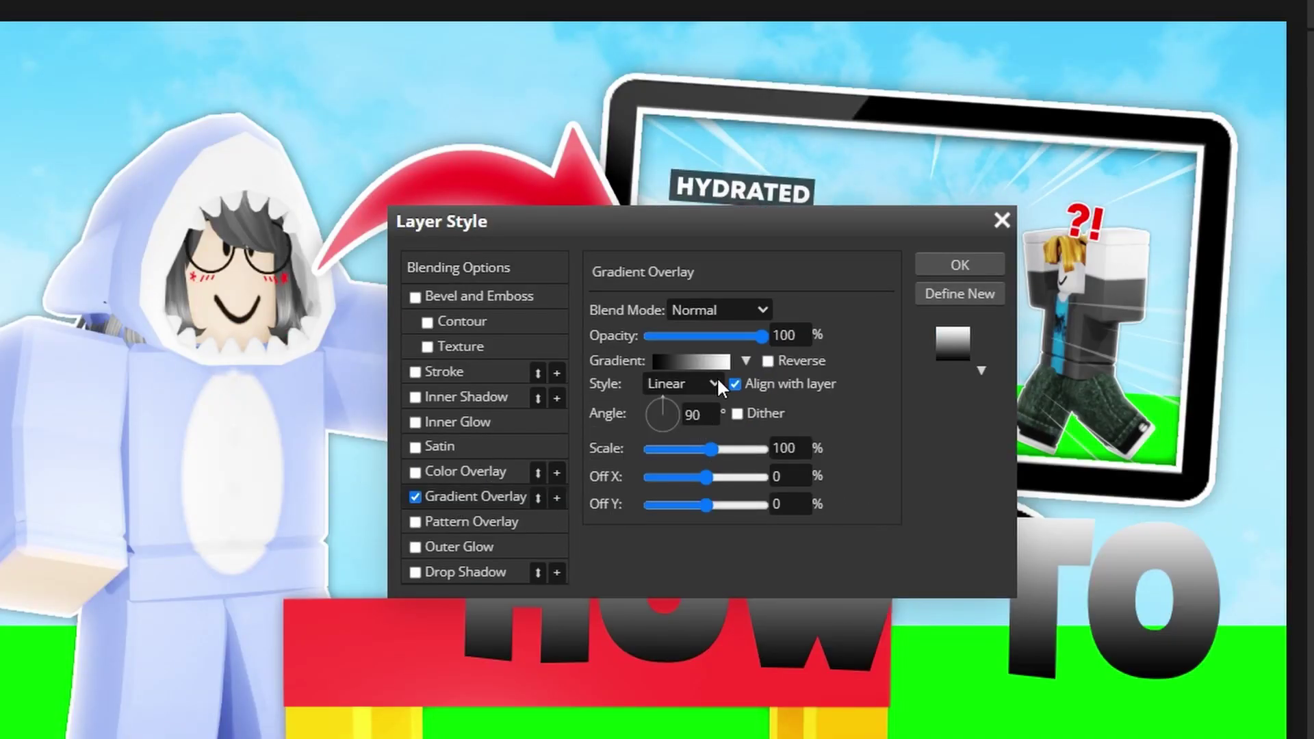
pyautogui.click(705, 362)
pyautogui.click(145, 336)
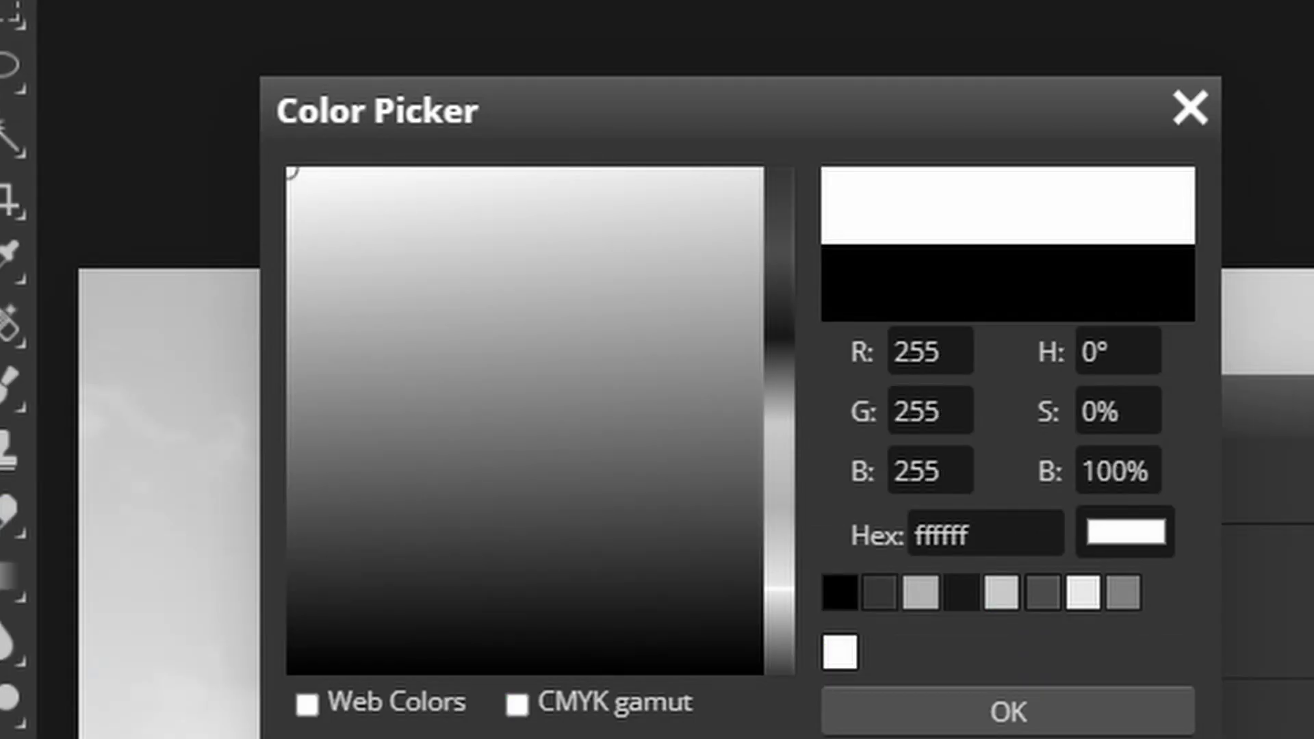
pyautogui.moveTo(288, 169); pyautogui.dragTo(289, 231)
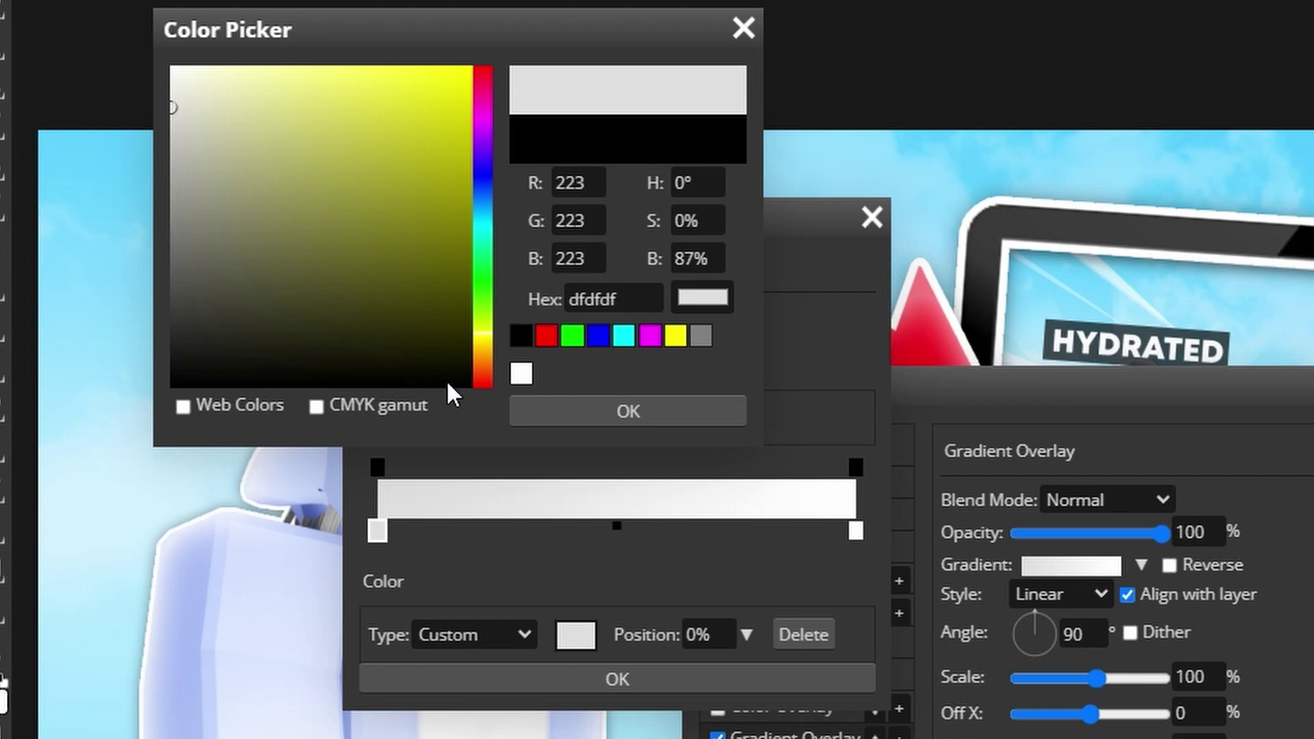
pyautogui.click(616, 411)
pyautogui.click(757, 676)
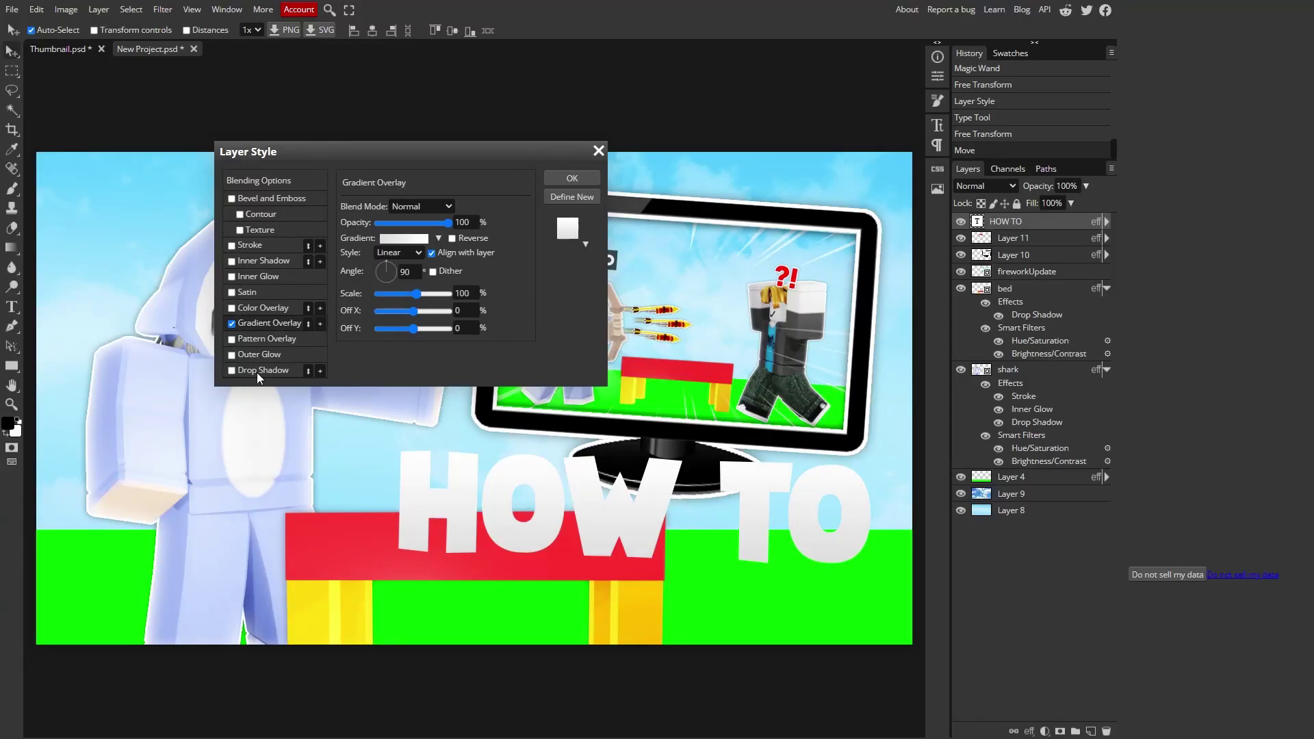
# Add a black outside stroke, a soft drop shadow and a 30 px inner glow to the HOW TO text
pyautogui.click(239, 371)
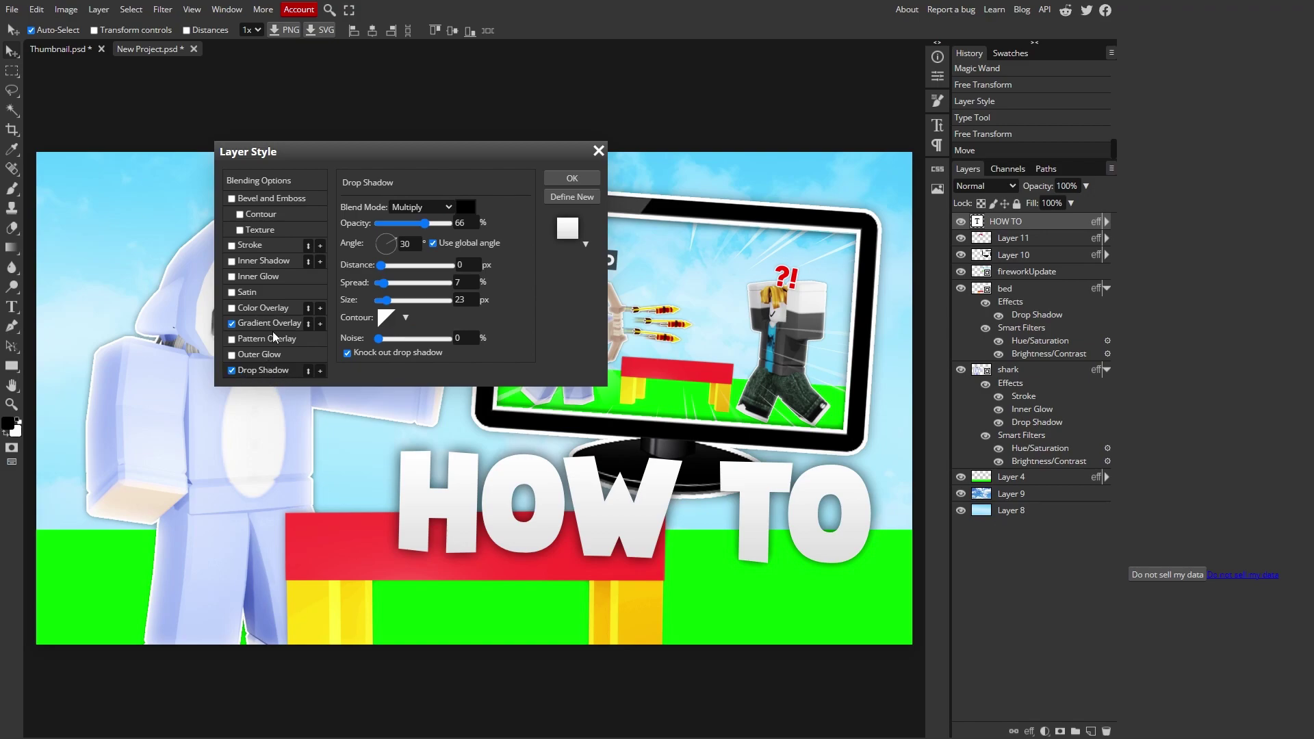
pyautogui.click(257, 245)
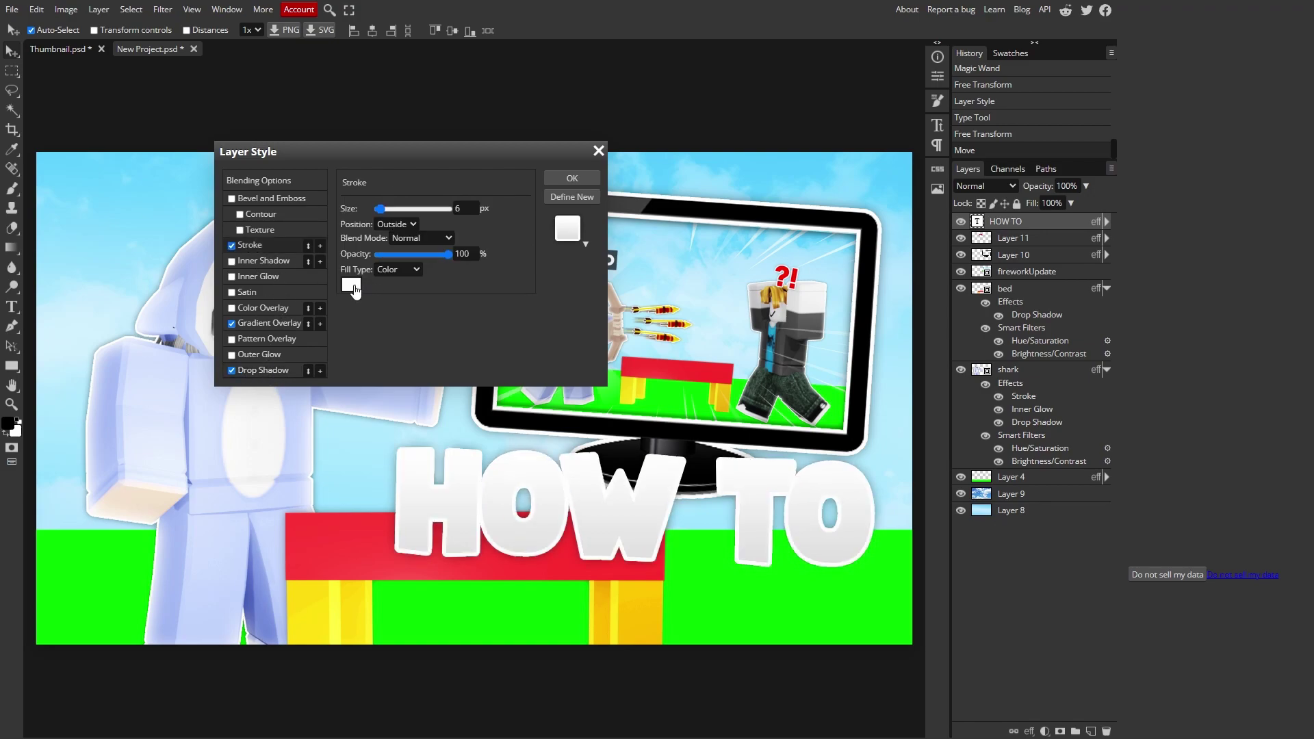
pyautogui.click(370, 284)
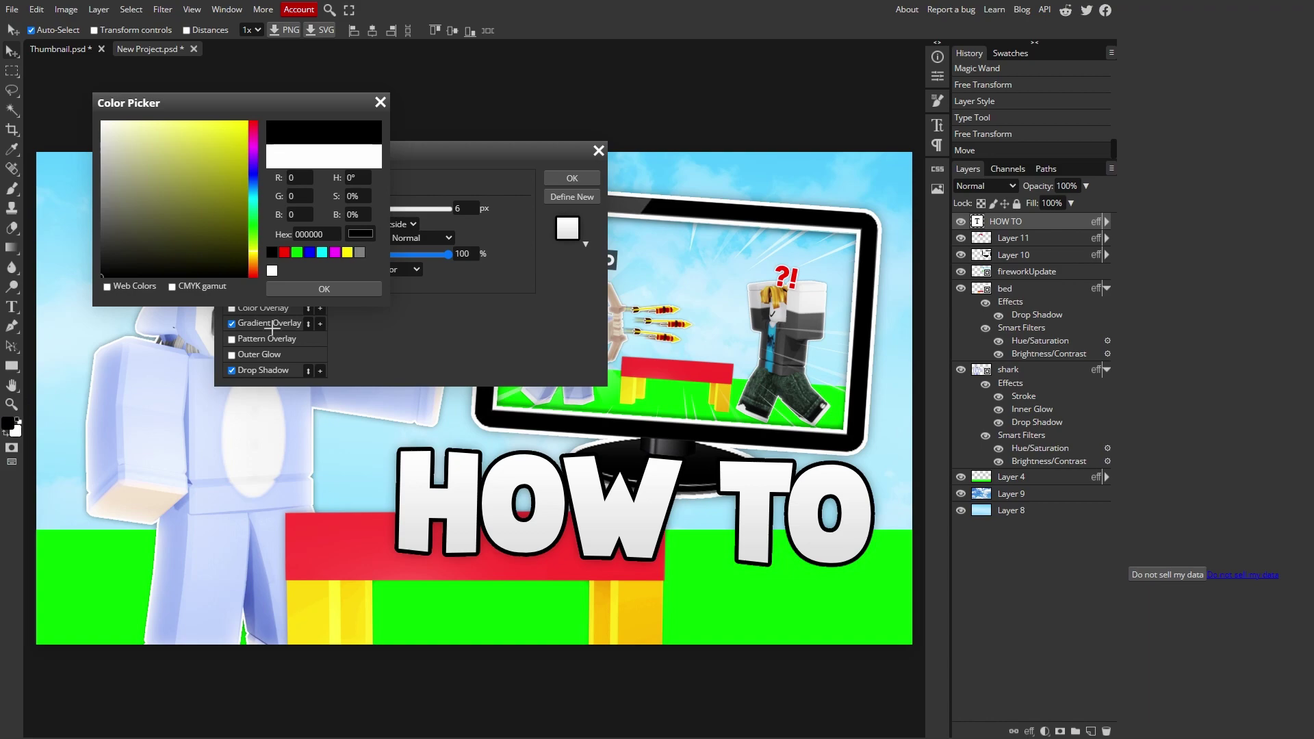
pyautogui.click(335, 288)
pyautogui.scroll(6, 475, 209)
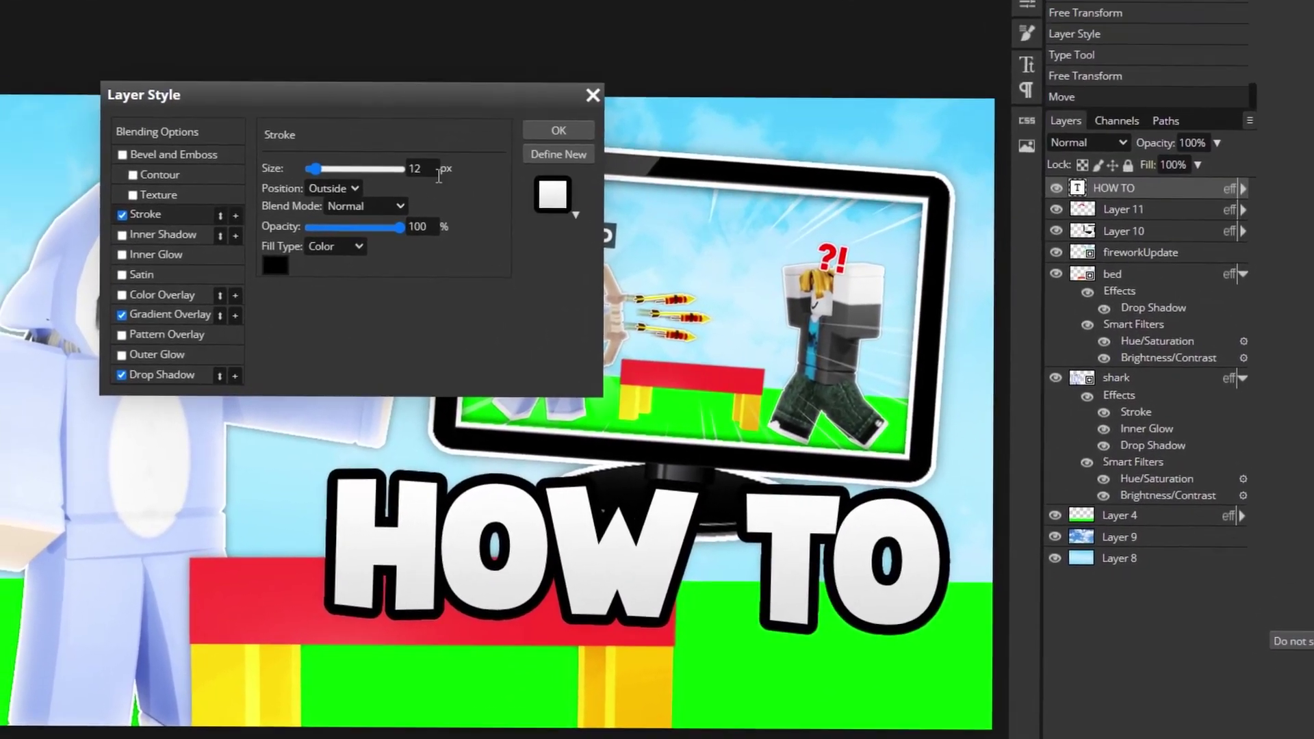
pyautogui.scroll(-1, 571, 294)
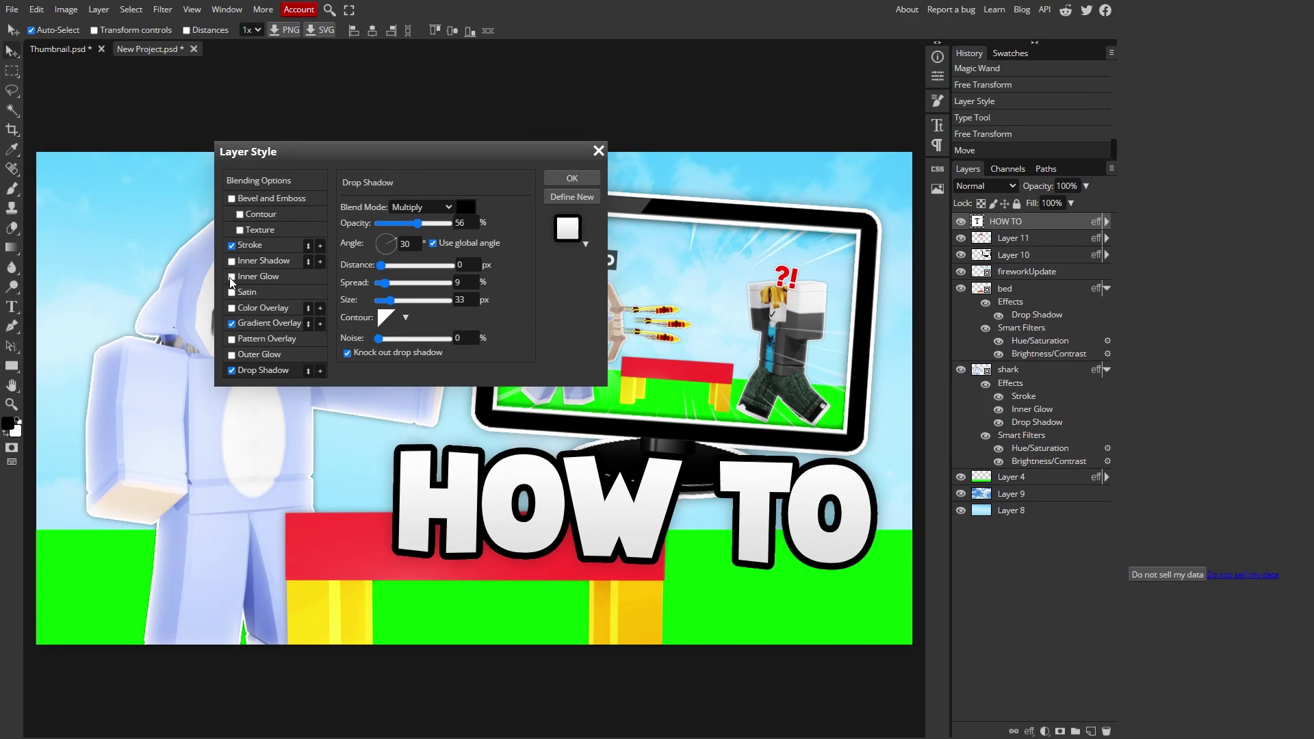
pyautogui.click(268, 278)
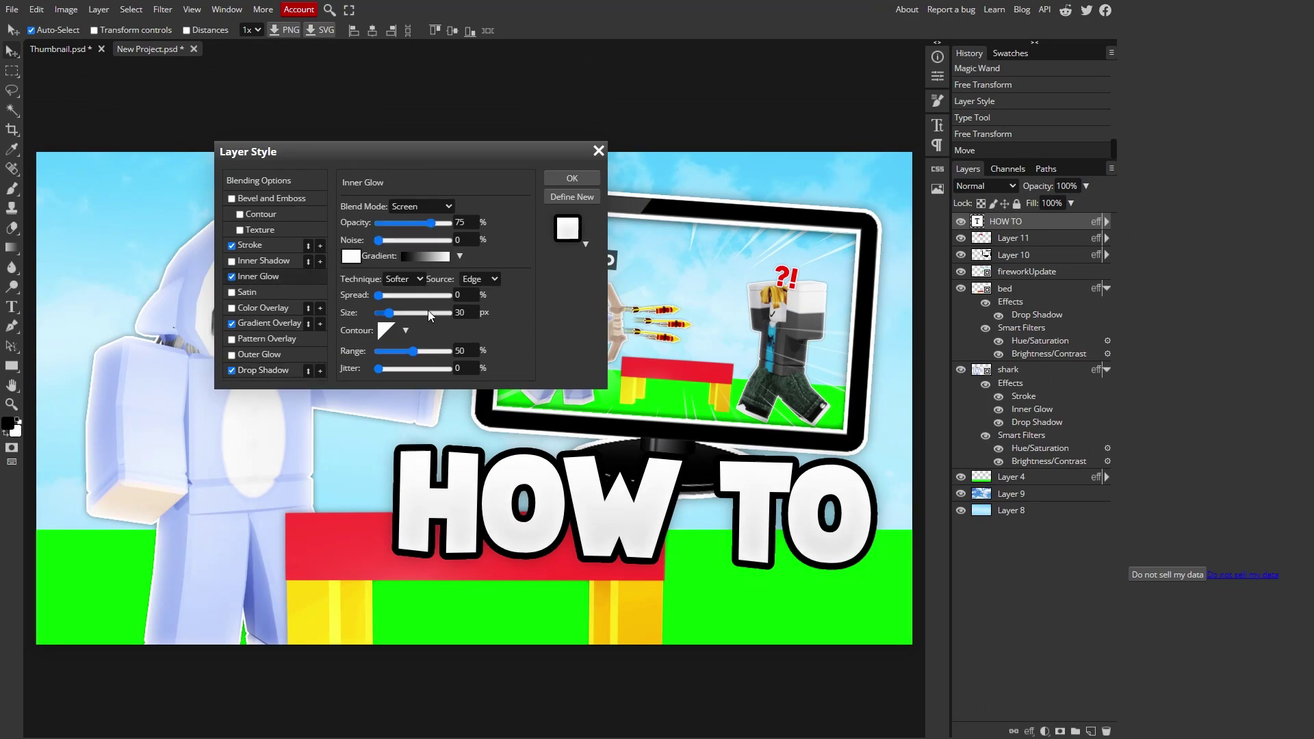
pyautogui.click(570, 179)
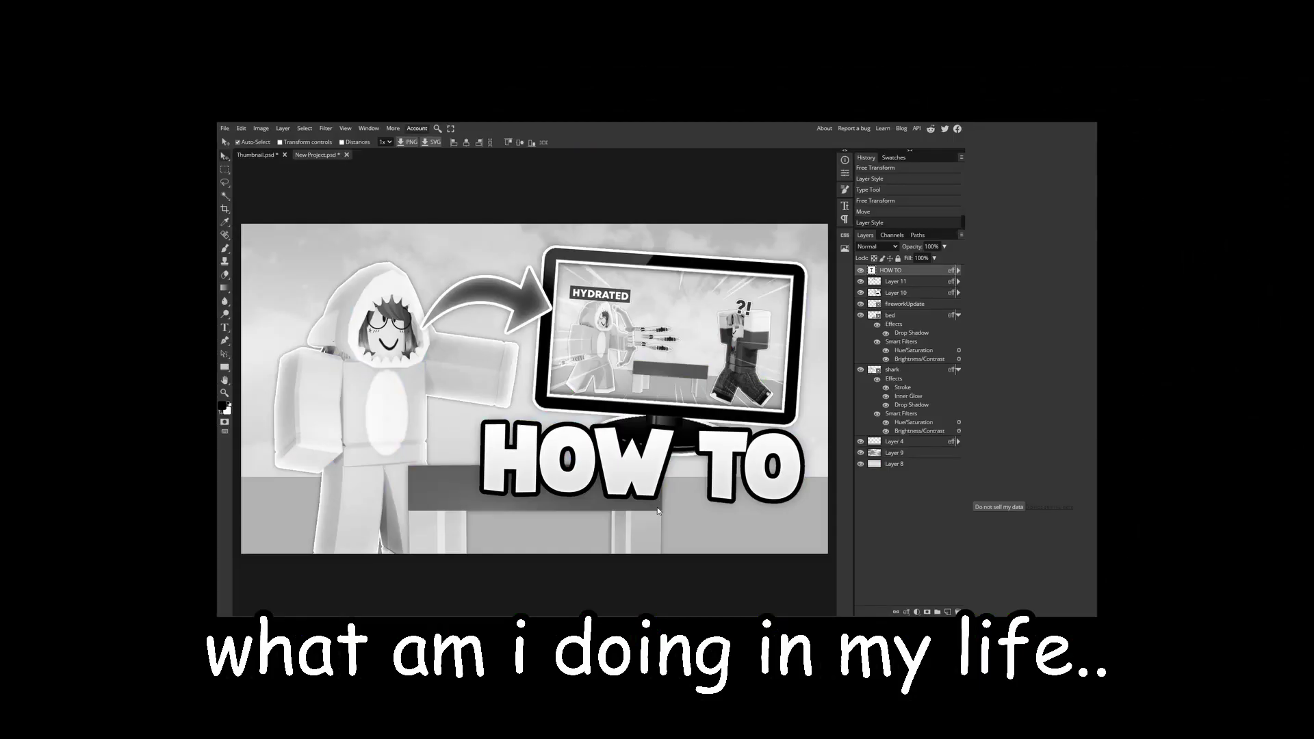
# Enlarge and reposition the HOW TO text so it spans the lower area from the shark's legs to the canvas edge
pyautogui.moveTo(643, 477); pyautogui.dragTo(643, 479)
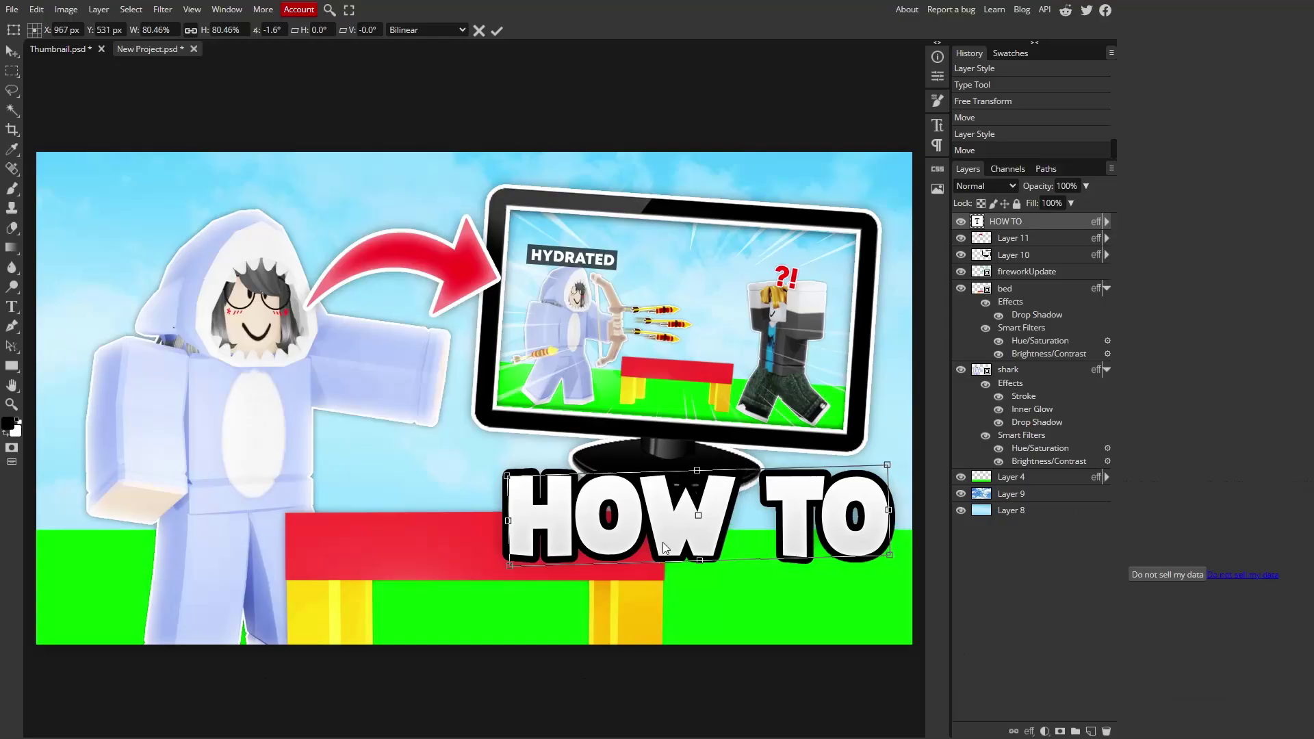
pyautogui.moveTo(727, 455)
pyautogui.mouseDown()
pyautogui.moveTo(705, 443)
pyautogui.moveTo(750, 444)
pyautogui.mouseUp()
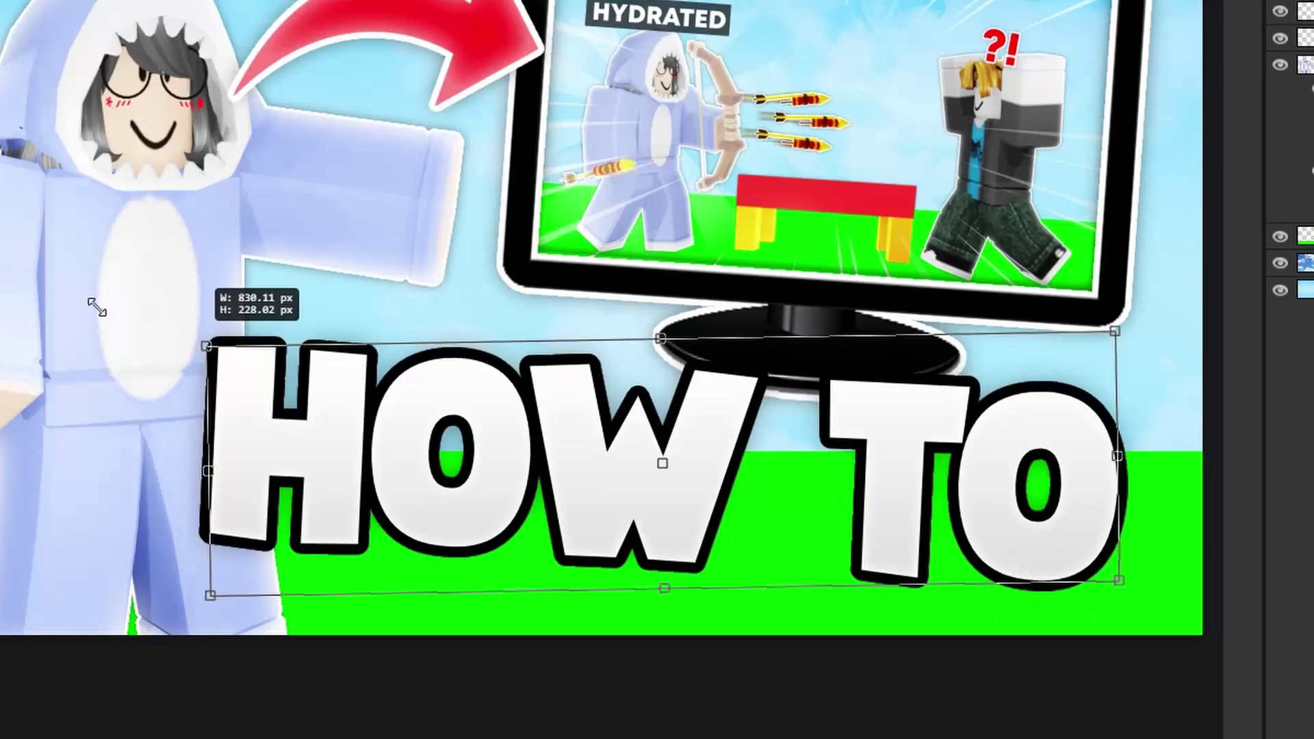
pyautogui.moveTo(221, 439); pyautogui.dragTo(257, 454)
pyautogui.moveTo(155, 332); pyautogui.dragTo(146, 329)
pyautogui.moveTo(709, 465); pyautogui.dragTo(753, 479)
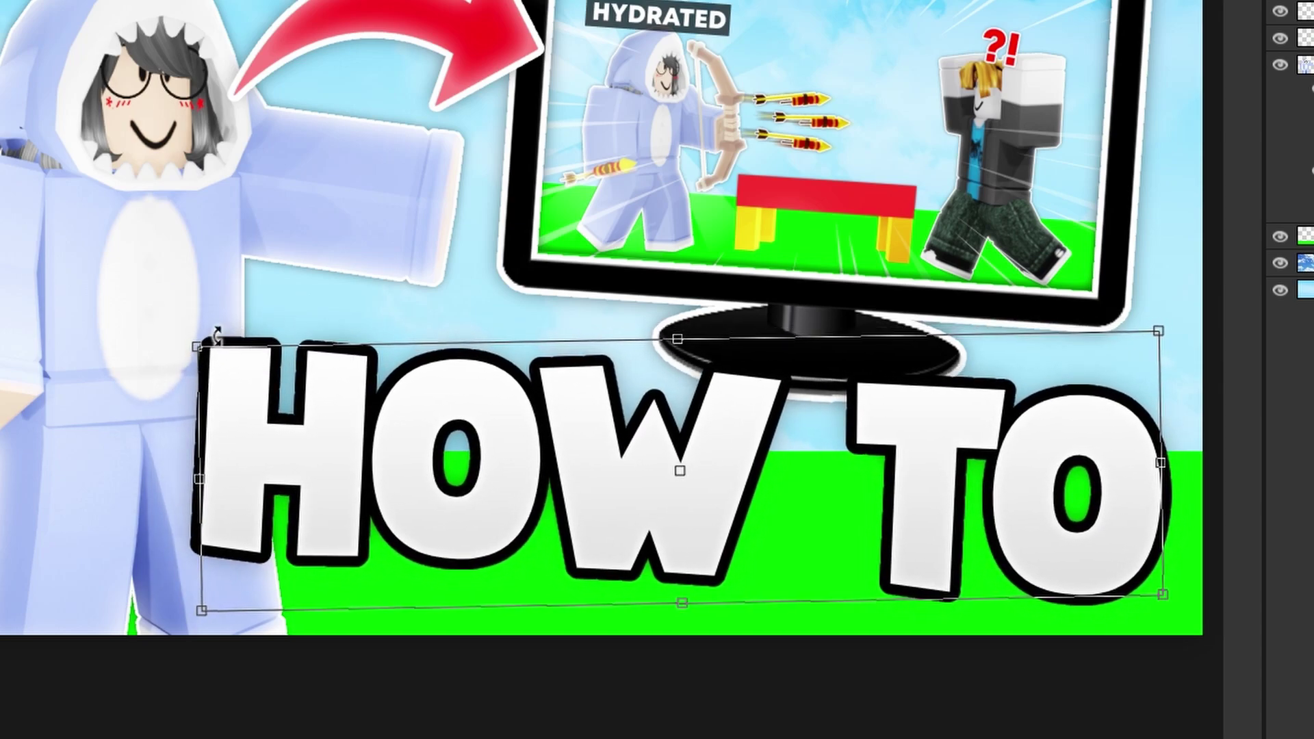
pyautogui.moveTo(196, 345); pyautogui.dragTo(224, 352)
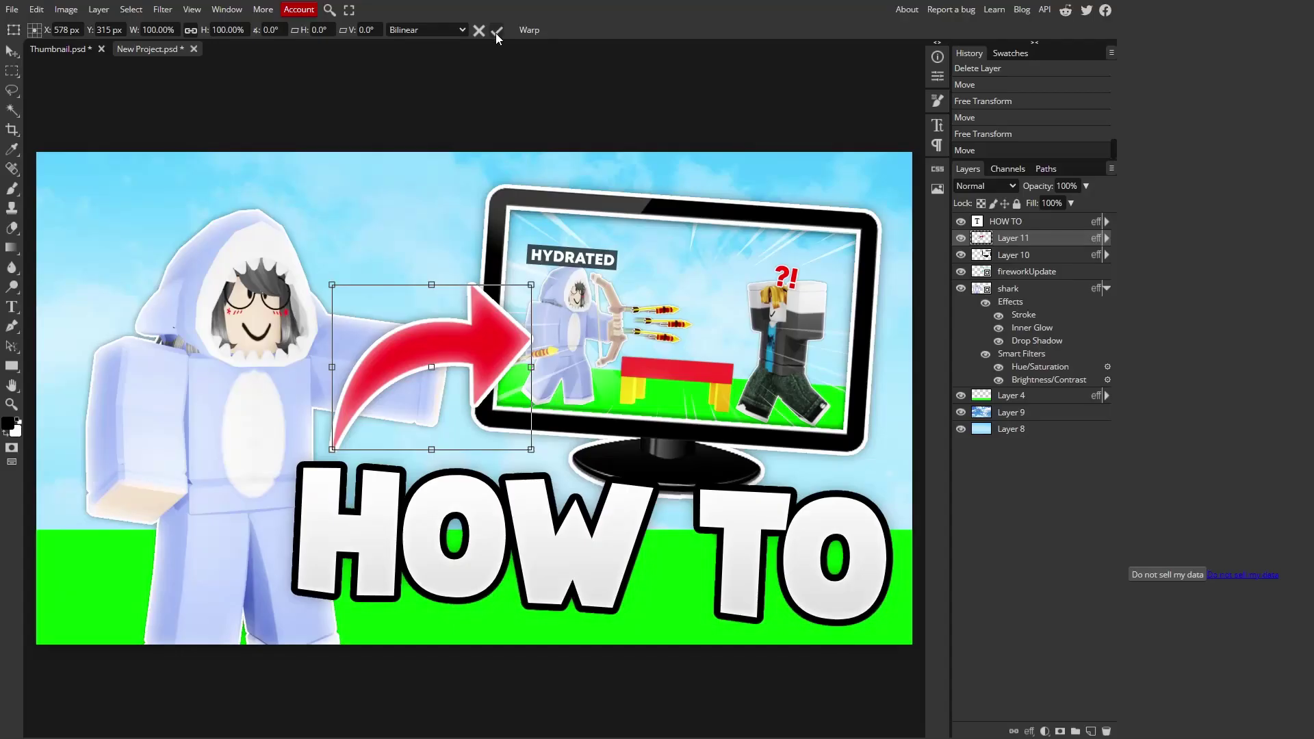
# Confirm the arrow's new placement between shark and monitor, then rotate the HOW TO text slightly and shift it
pyautogui.click(496, 33)
pyautogui.click(1057, 257)
pyautogui.click(1031, 228)
pyautogui.hotkey('ctrl', 'alt', 't')
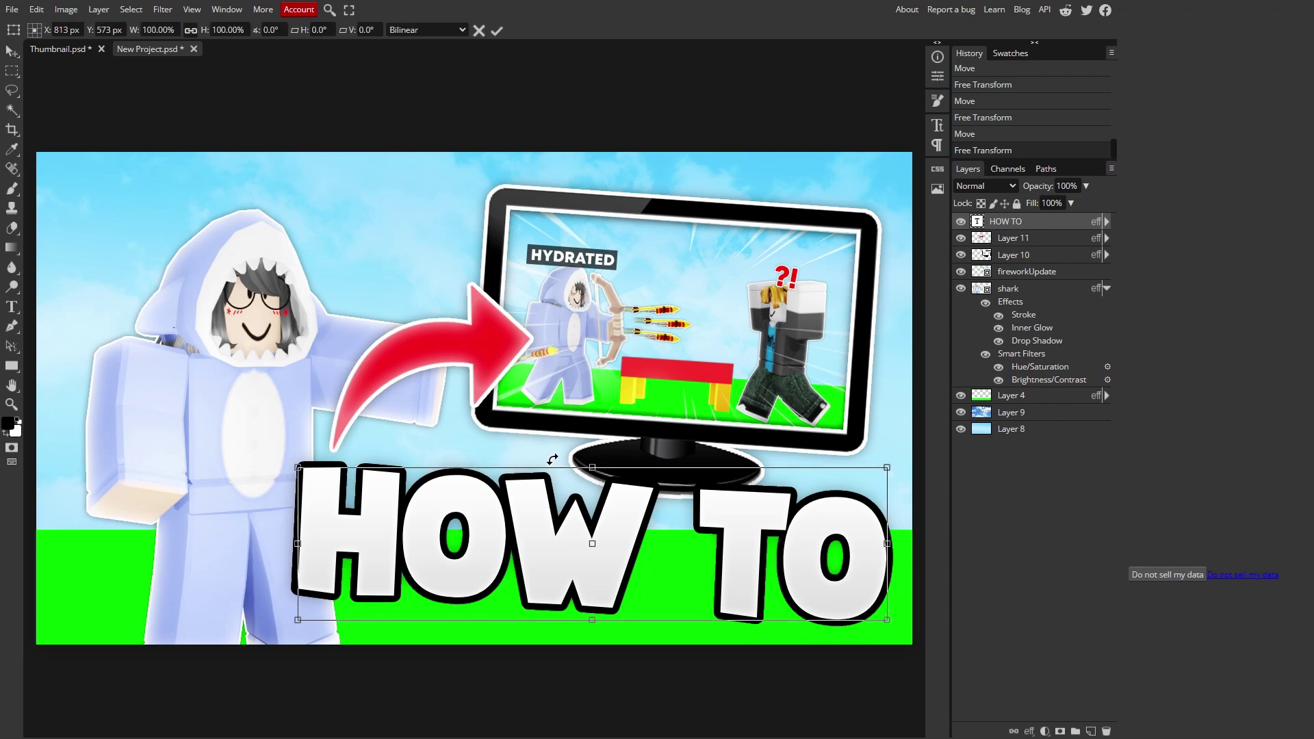
pyautogui.moveTo(546, 451); pyautogui.dragTo(547, 453)
pyautogui.press('Return')
pyautogui.moveTo(619, 578); pyautogui.dragTo(611, 579)
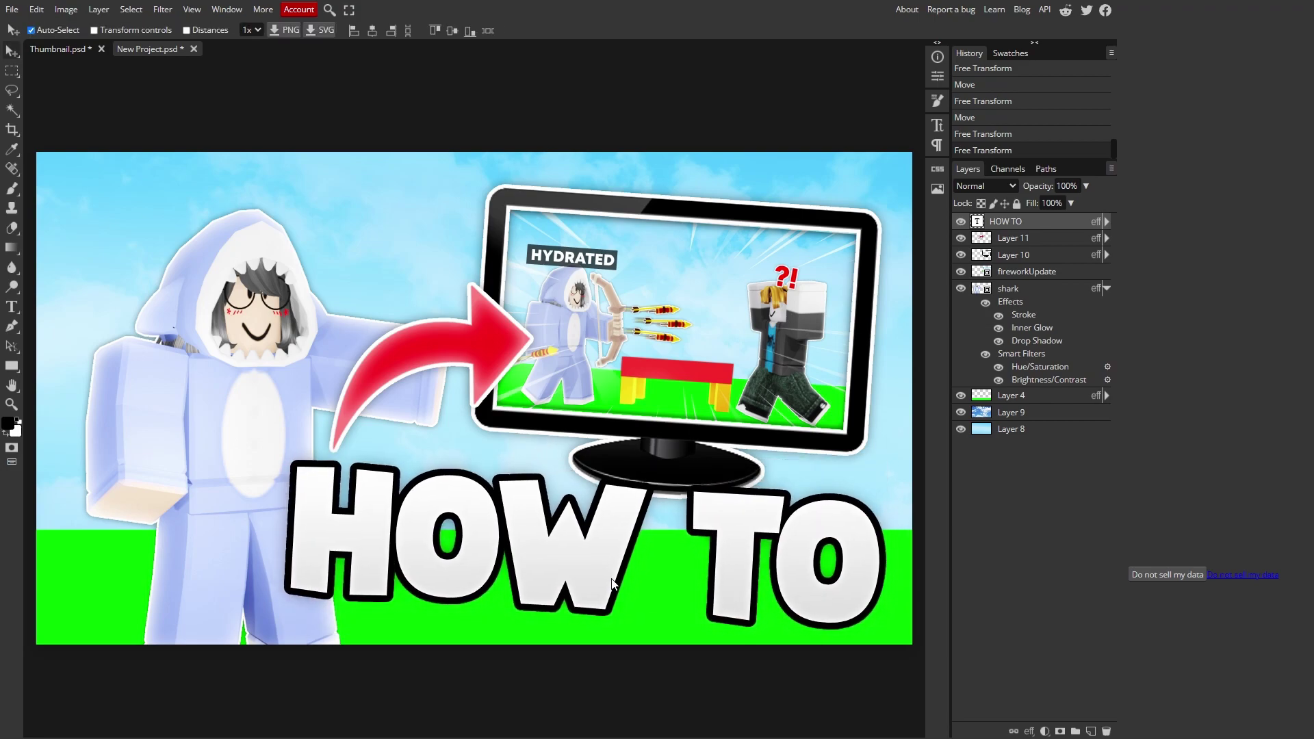
# Nudge the red arrow and the HOW TO text slightly upward
pyautogui.moveTo(453, 365); pyautogui.dragTo(446, 355)
pyautogui.moveTo(593, 560); pyautogui.dragTo(596, 553)
pyautogui.scroll(-2, 41, 319)
pyautogui.scroll(3, 103, 309)
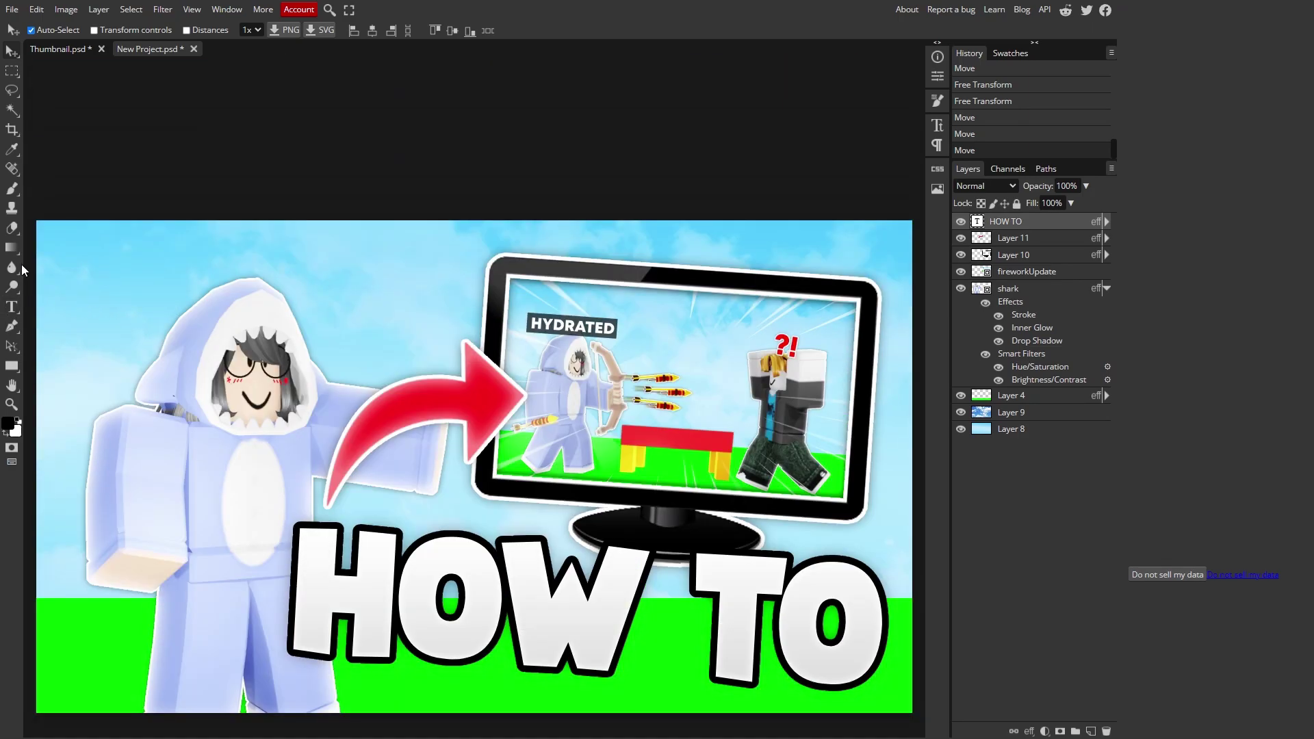
# Draw a black rectangle above the shark's head on a new layer and lower its opacity to make it semi-transparent
pyautogui.scroll(-2, 41, 263)
pyautogui.click(11, 71)
pyautogui.scroll(1, 125, 156)
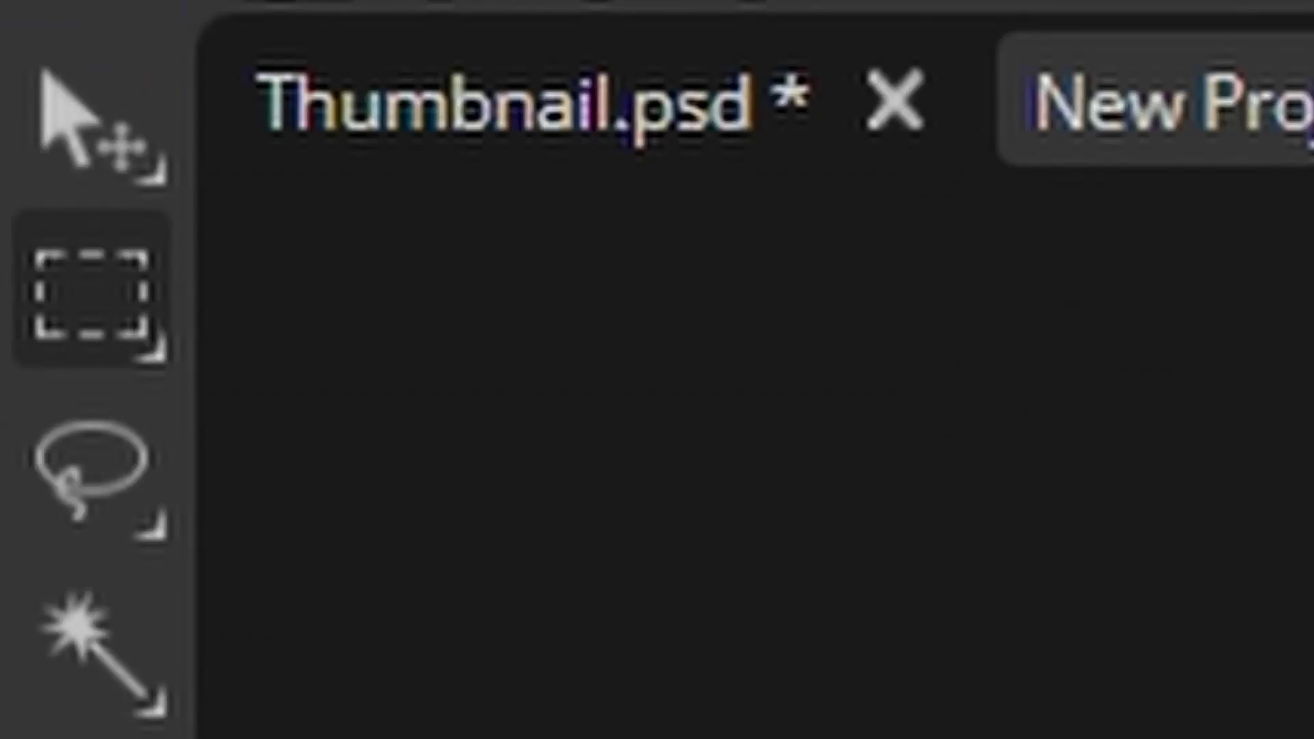
pyautogui.moveTo(52, 209); pyautogui.dragTo(1229, 422)
pyautogui.moveTo(132, 201); pyautogui.dragTo(1087, 409)
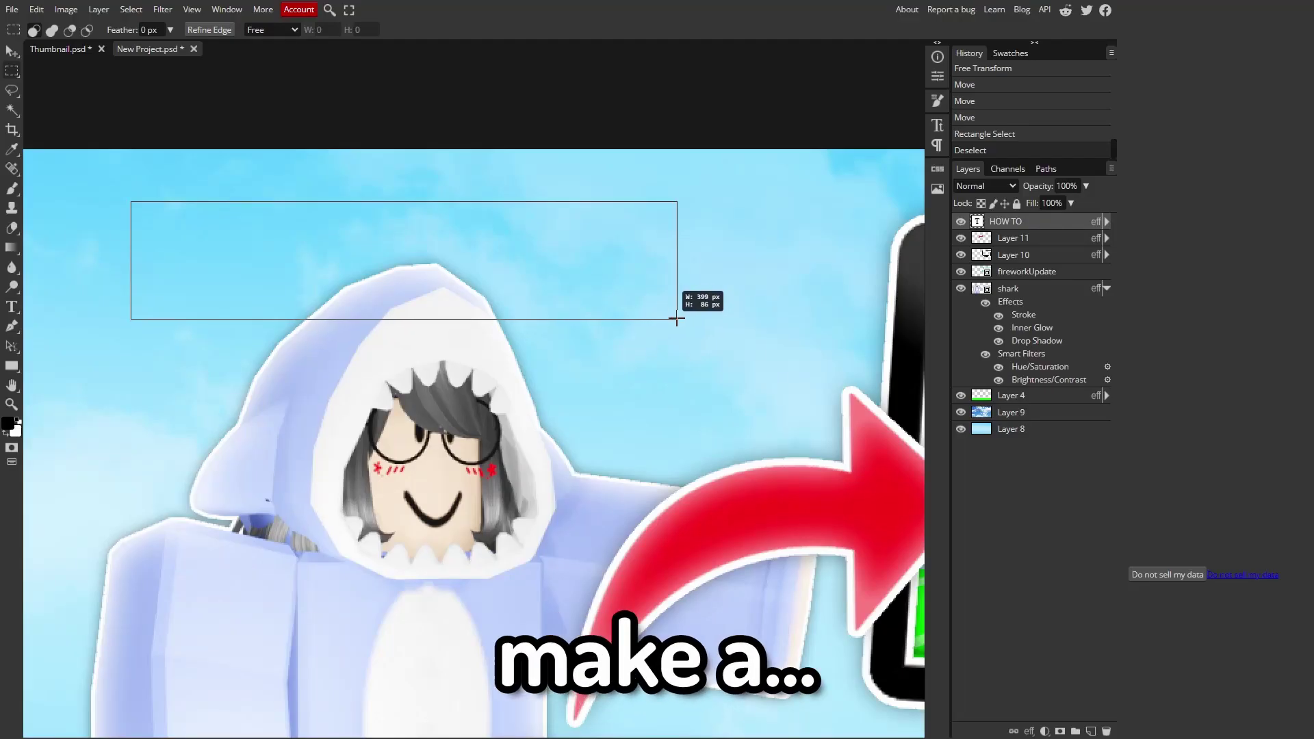
pyautogui.moveTo(676, 319); pyautogui.dragTo(696, 294)
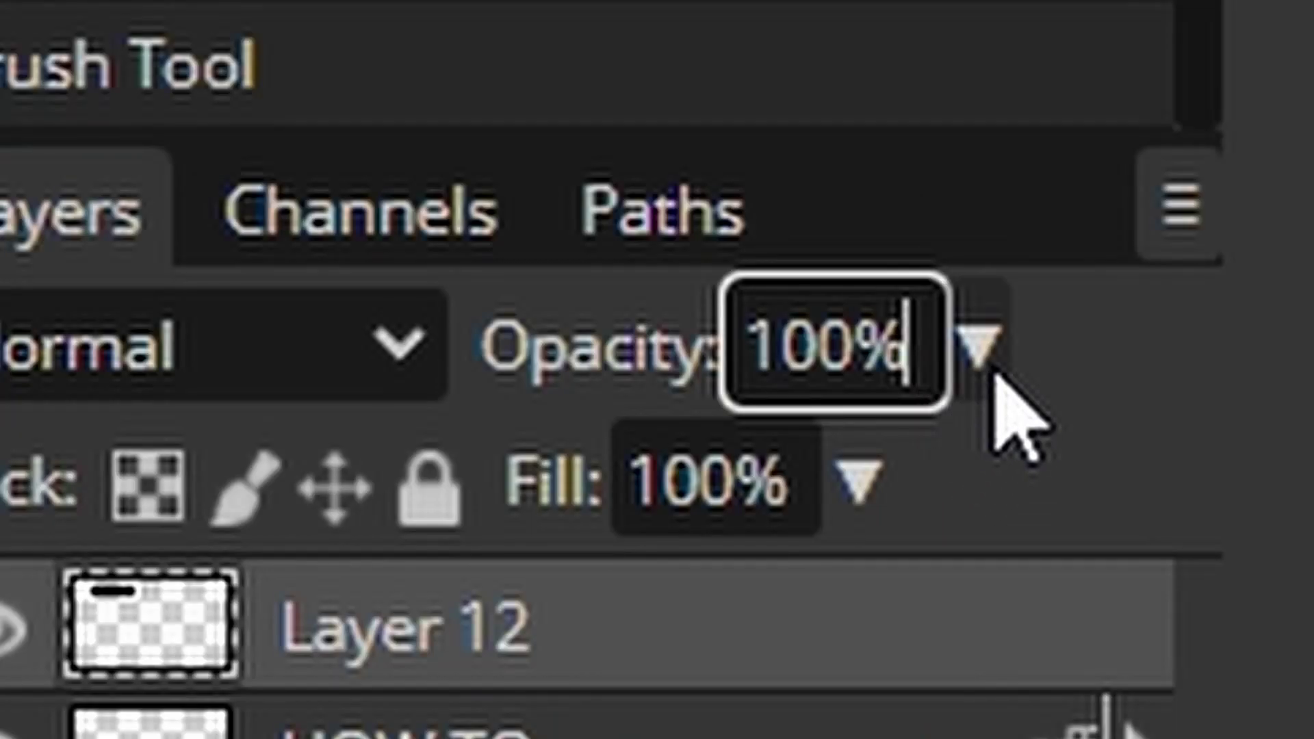
pyautogui.moveTo(1086, 188); pyautogui.dragTo(1064, 200)
pyautogui.moveTo(805, 443); pyautogui.dragTo(678, 450)
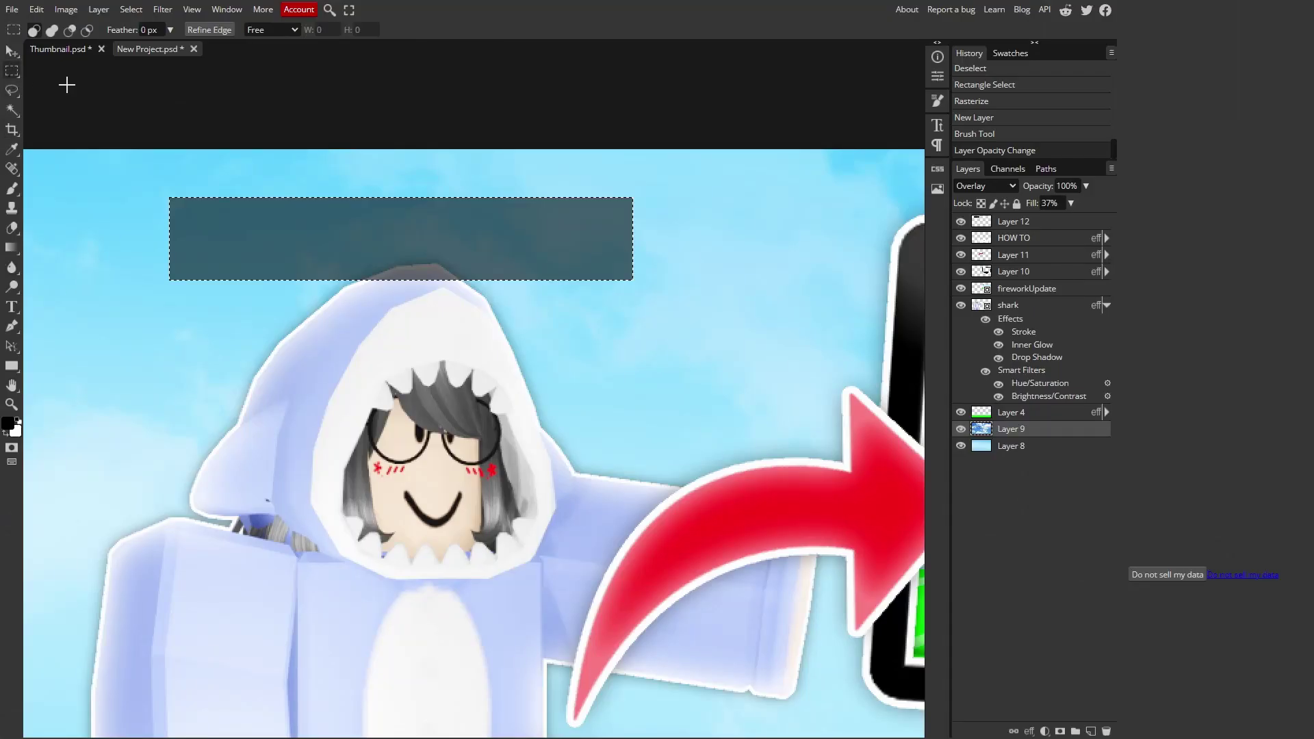
# Deselect and add a white Wozcott name tag reading HYDRATED on the dark rectangle, reducing the font size to fit
pyautogui.hotkey('ctrl', 'd')
pyautogui.press('v')
pyautogui.click(11, 311)
pyautogui.click(400, 232)
pyautogui.write('PE')
pyautogui.hotkey('ctrl', 'a')
pyautogui.click(210, 29)
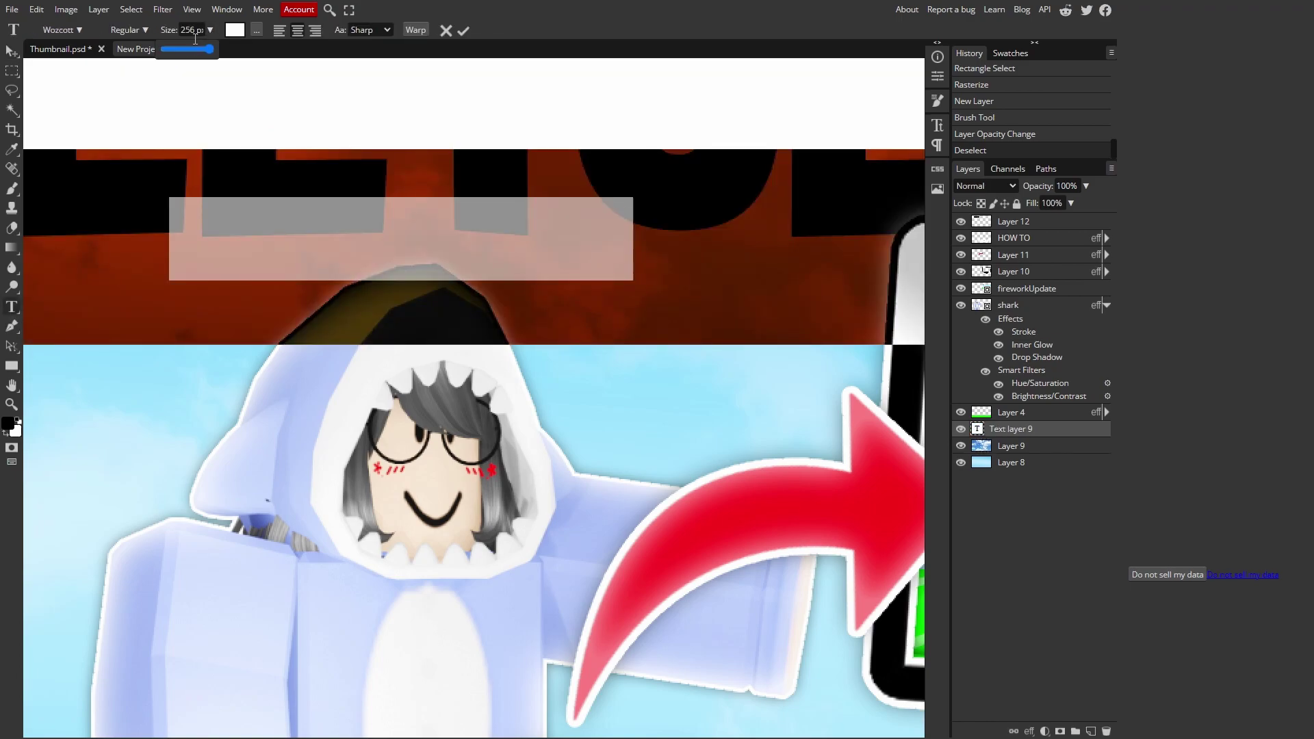
pyautogui.moveTo(165, 50); pyautogui.dragTo(203, 52)
pyautogui.click(461, 31)
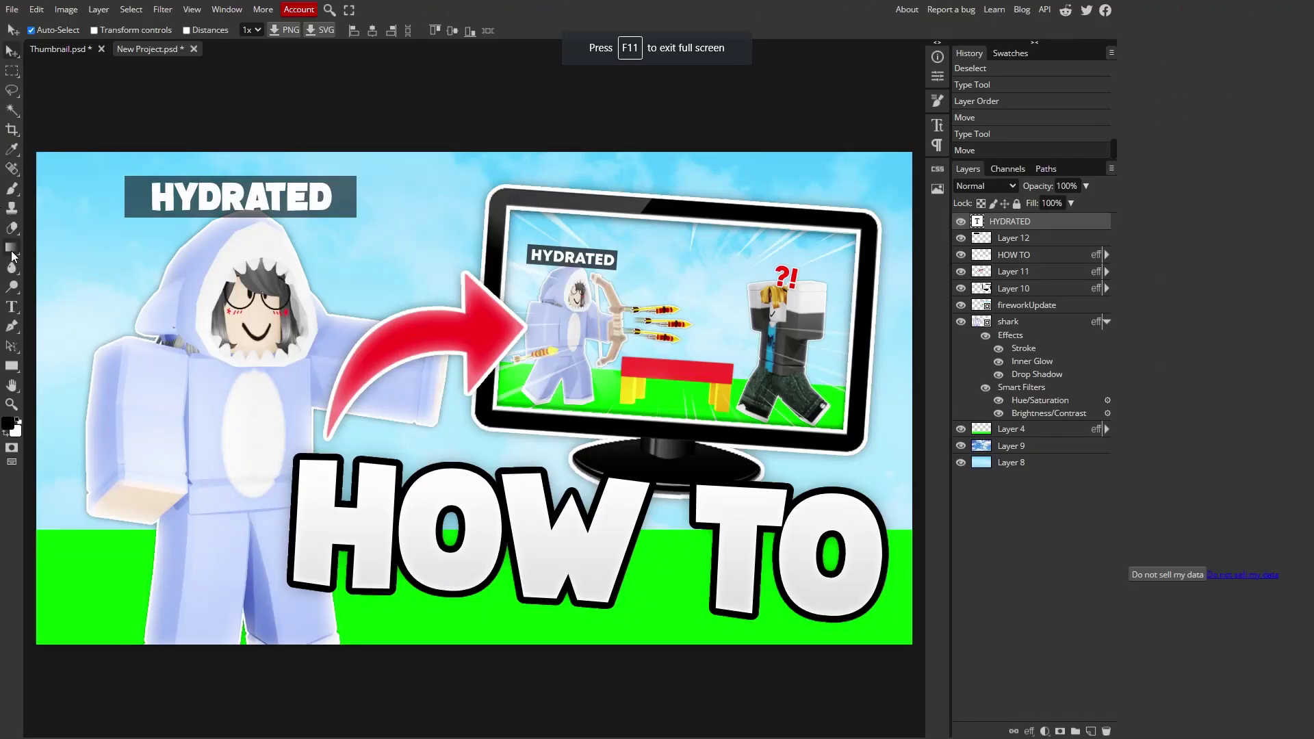
# Create a new layer above the HYDRATED text and fill it entirely with black using the Paint Bucket
pyautogui.click(13, 249)
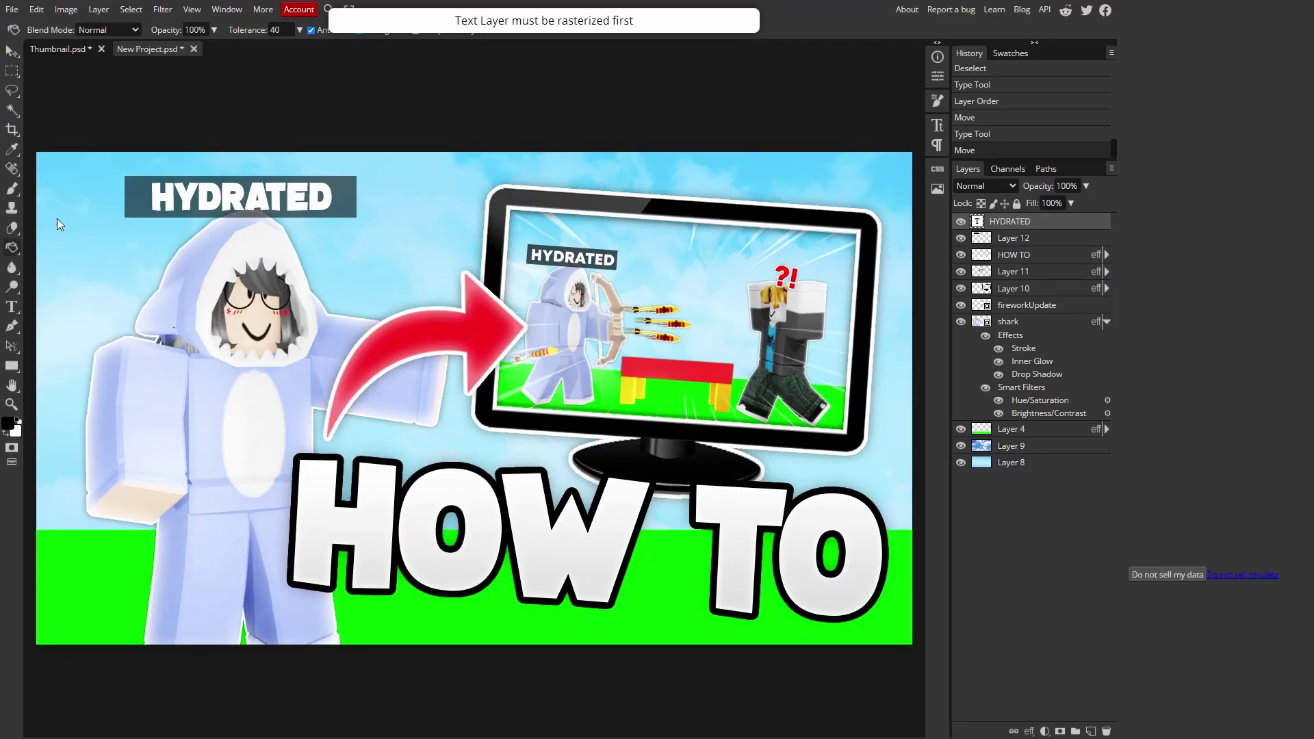
pyautogui.click(1092, 730)
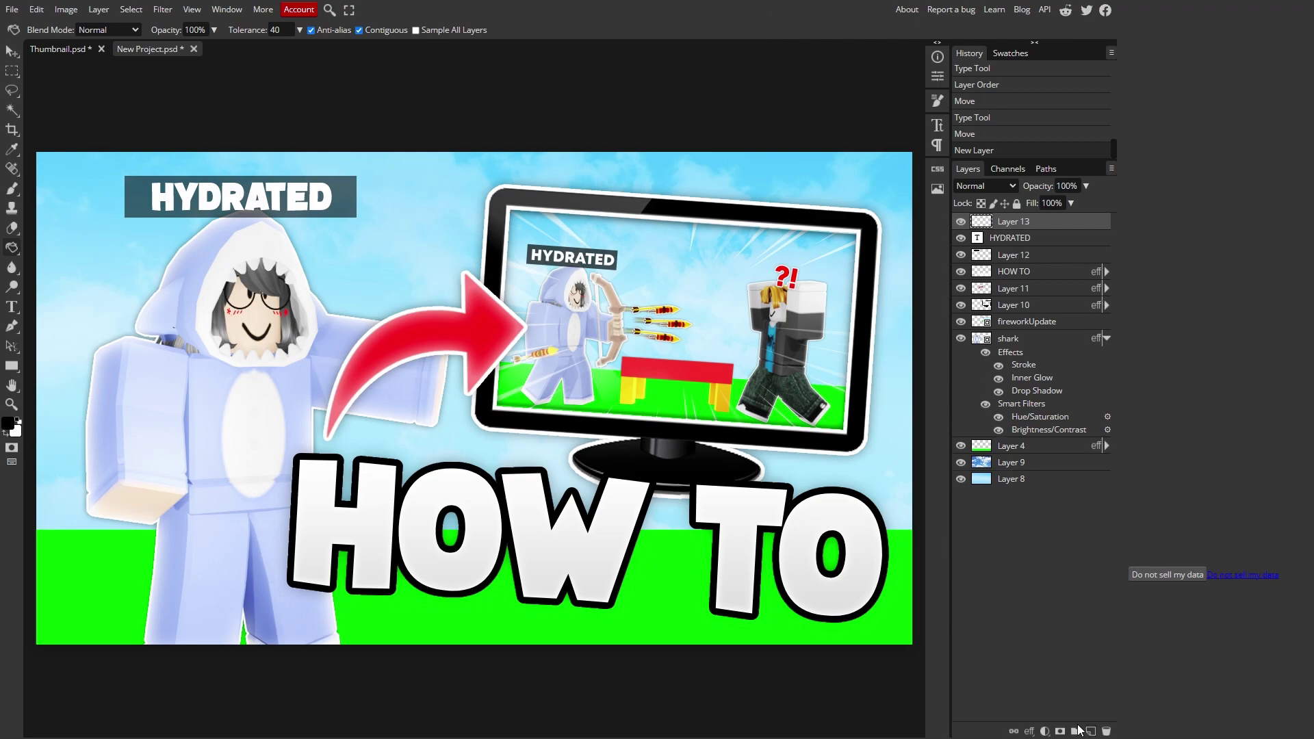
pyautogui.click(278, 334)
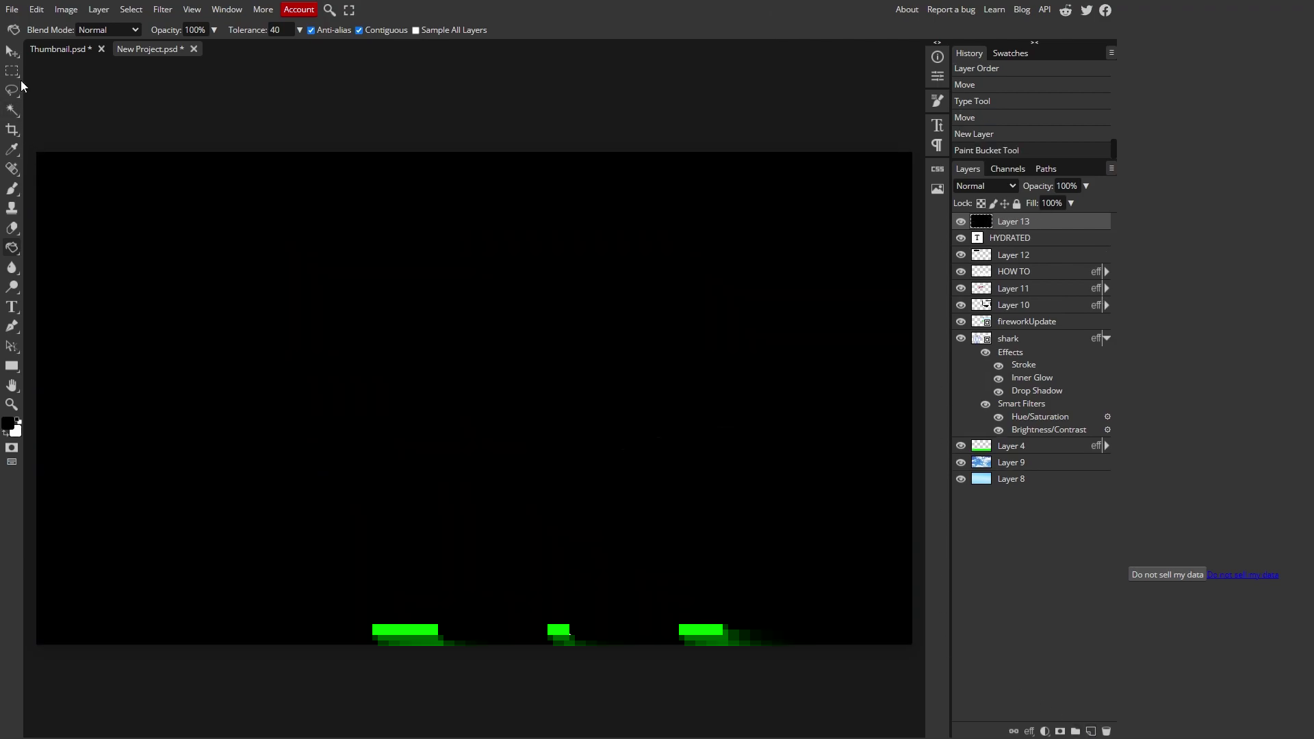
pyautogui.click(4, 53)
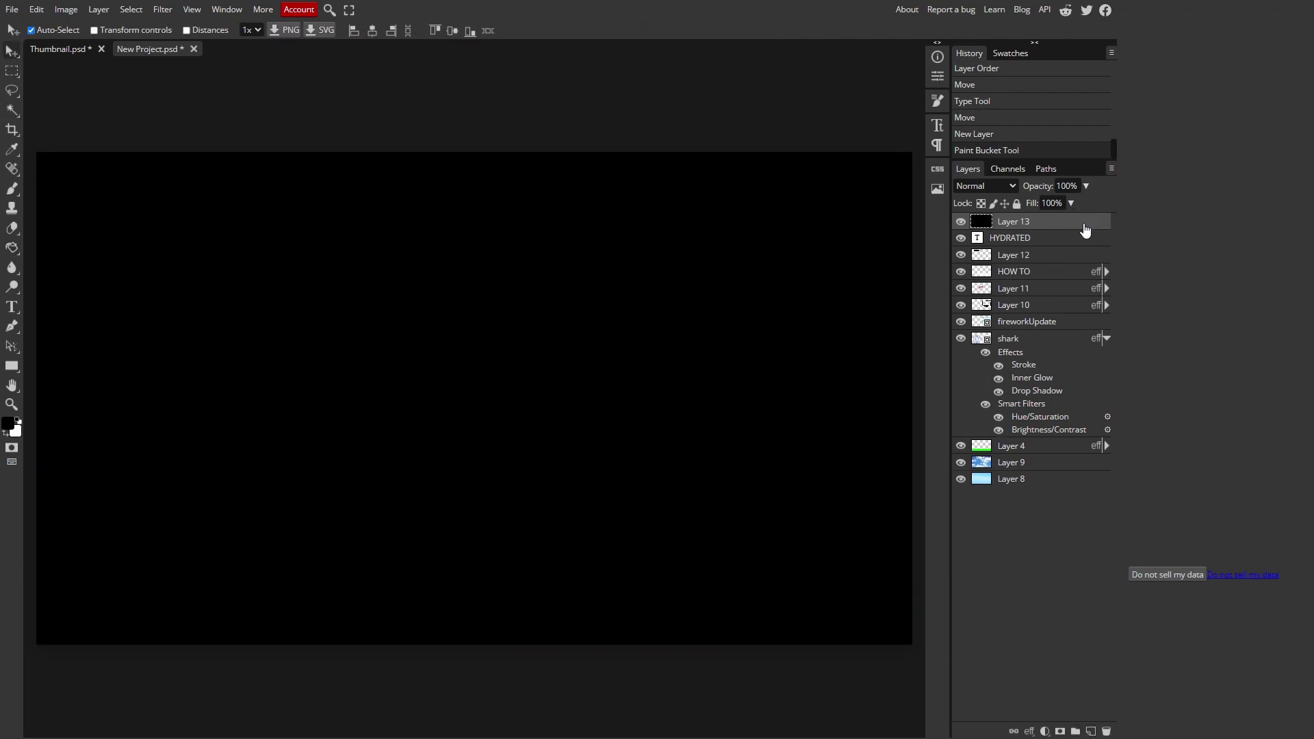
# Add a white 14 px stroke positioned inside the edges of the black top layer
pyautogui.doubleClick(1082, 229)
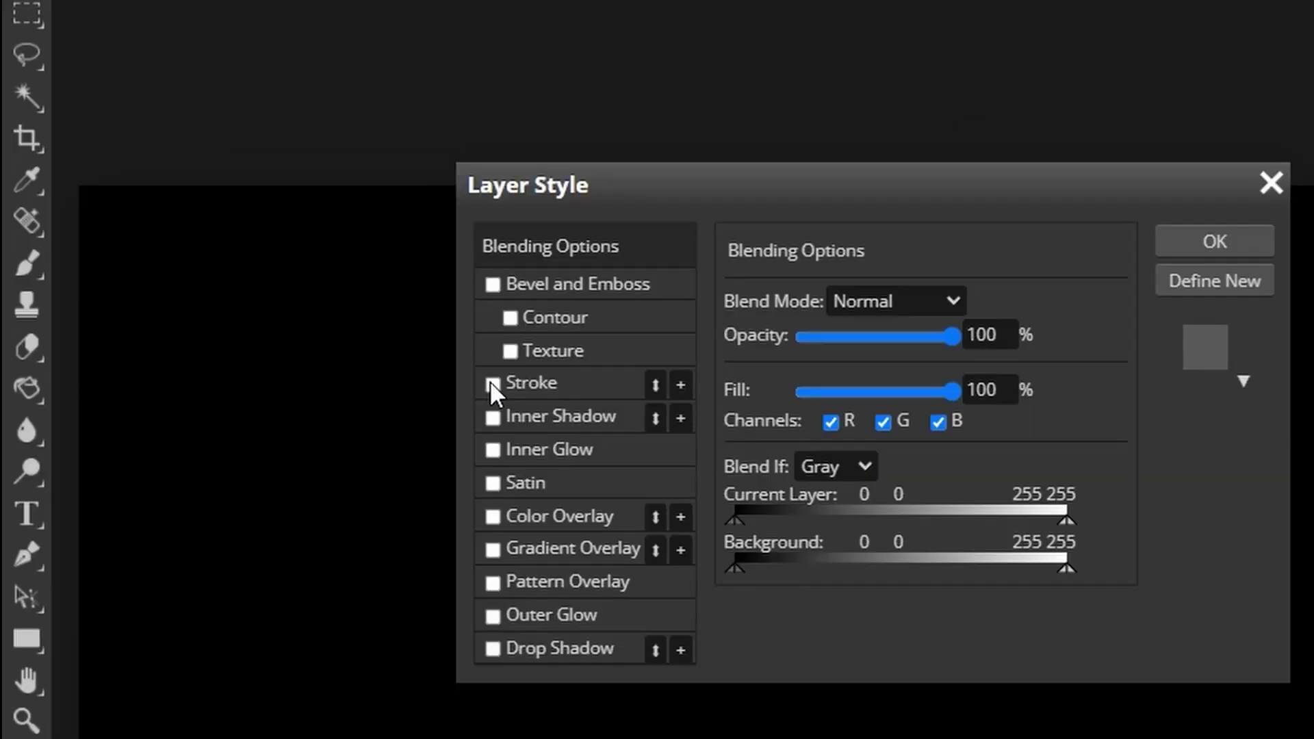
pyautogui.click(240, 245)
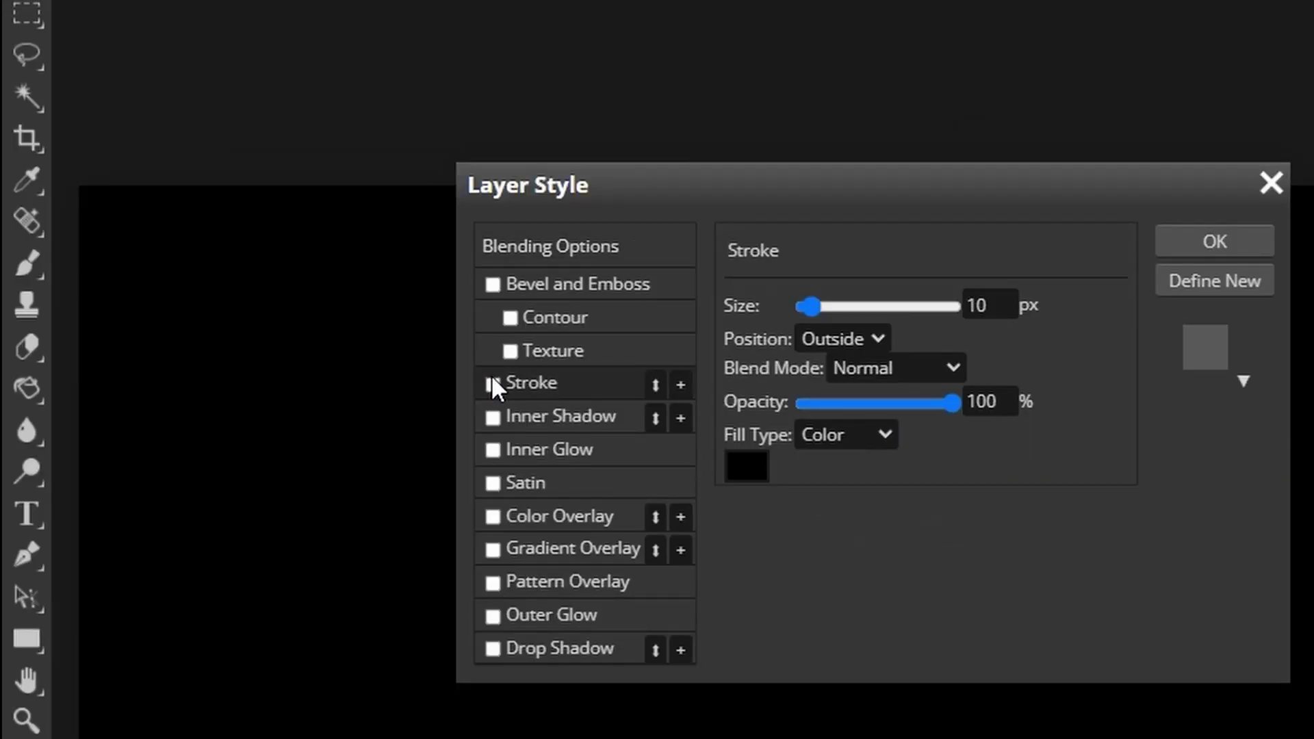
pyautogui.click(493, 384)
pyautogui.click(878, 339)
pyautogui.click(704, 367)
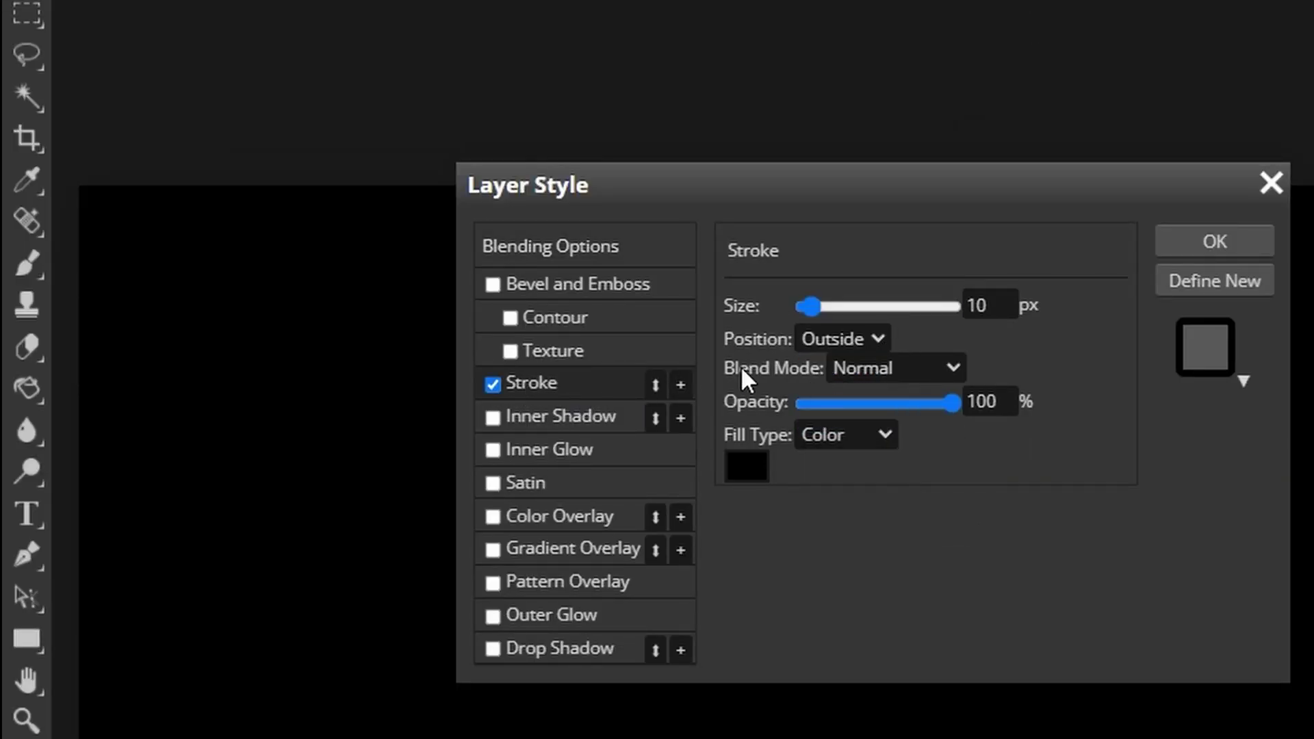
pyautogui.click(756, 469)
pyautogui.click(577, 436)
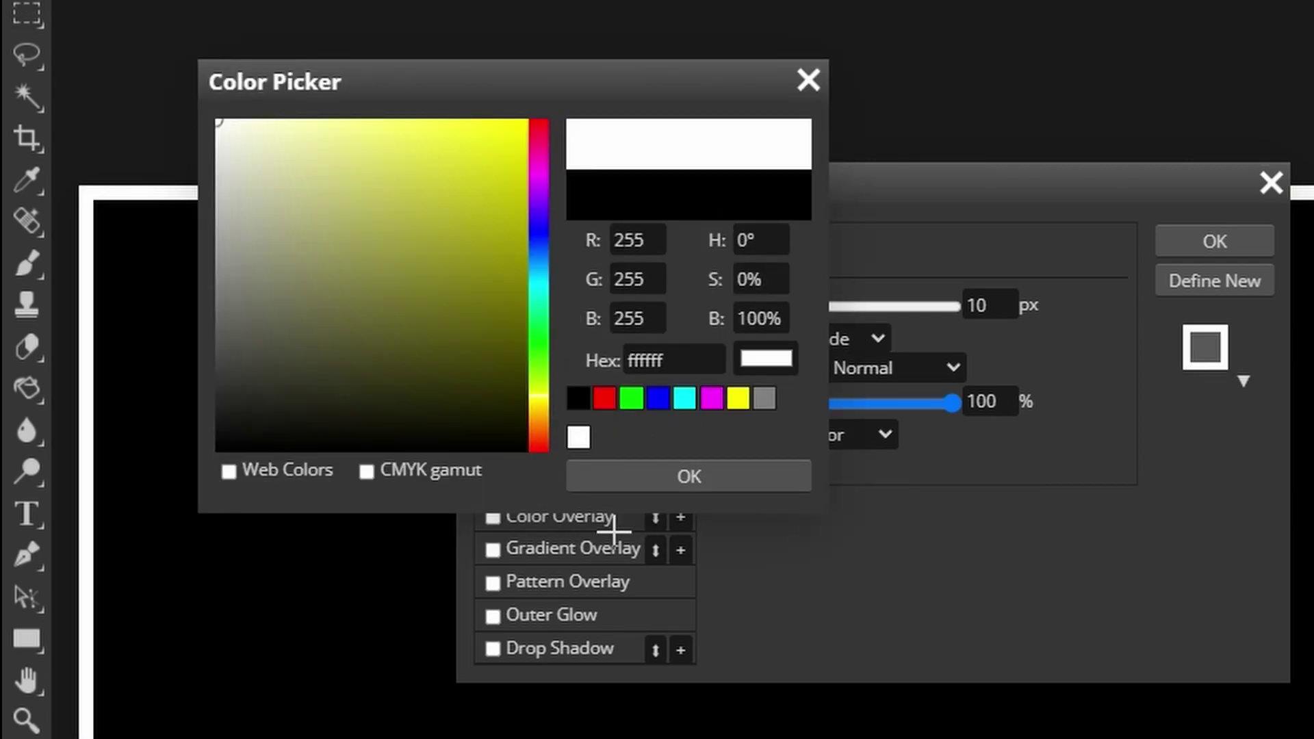
pyautogui.click(689, 475)
pyautogui.moveTo(812, 307); pyautogui.dragTo(816, 310)
pyautogui.click(990, 305)
pyautogui.click(938, 373)
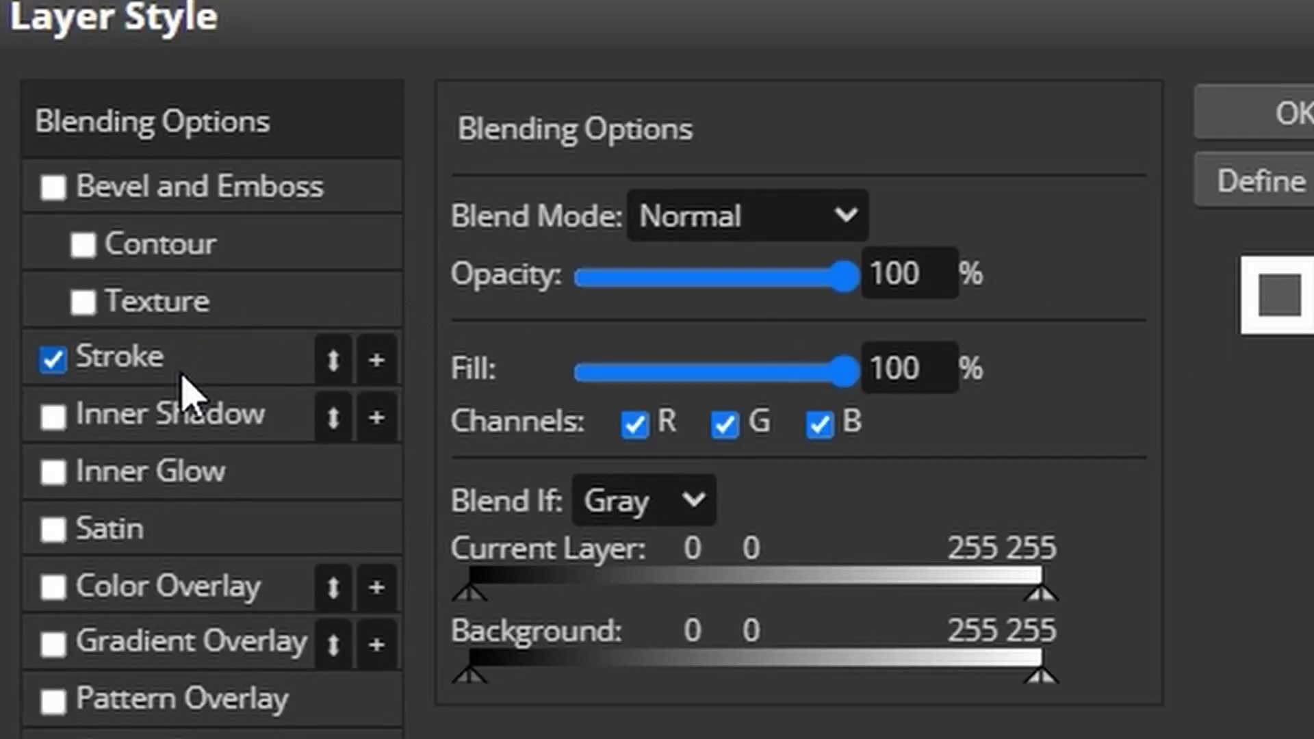
# Set the blend mode of the black layer's stroke to Overlay
pyautogui.click(181, 375)
pyautogui.click(739, 339)
pyautogui.click(938, 294)
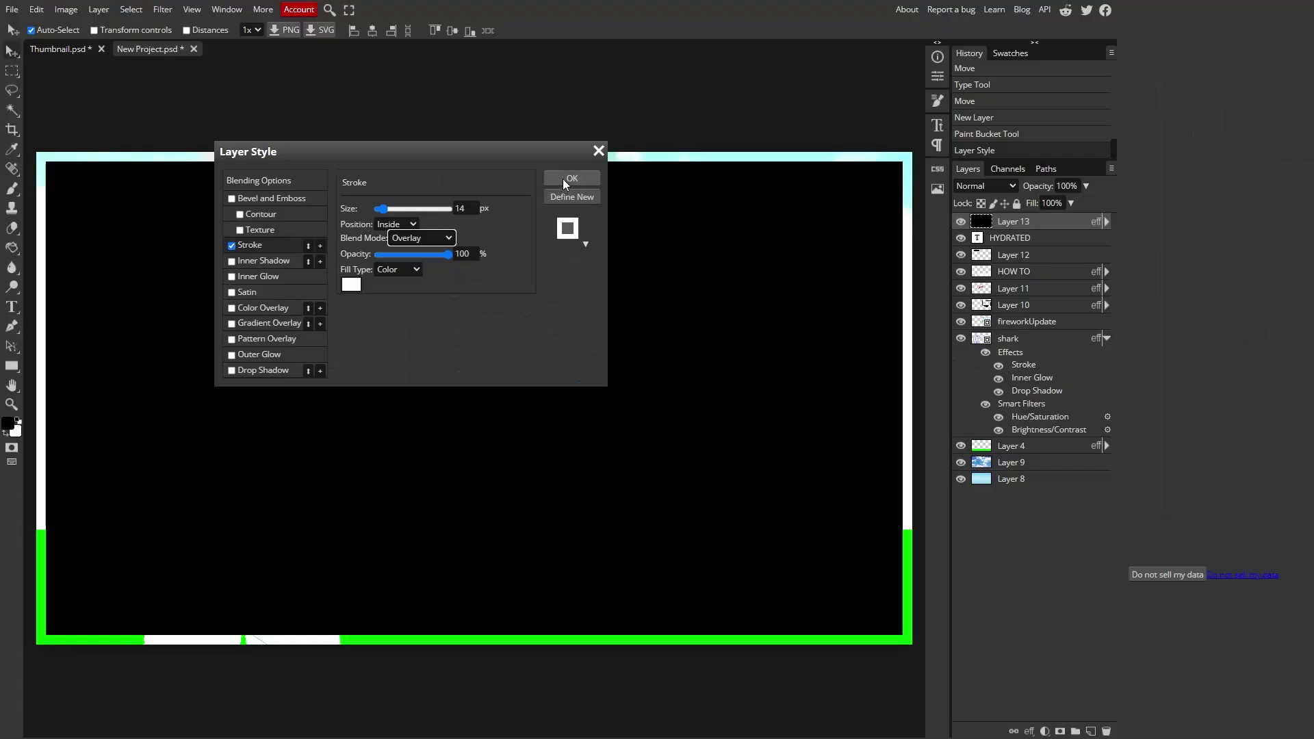
pyautogui.click(1252, 120)
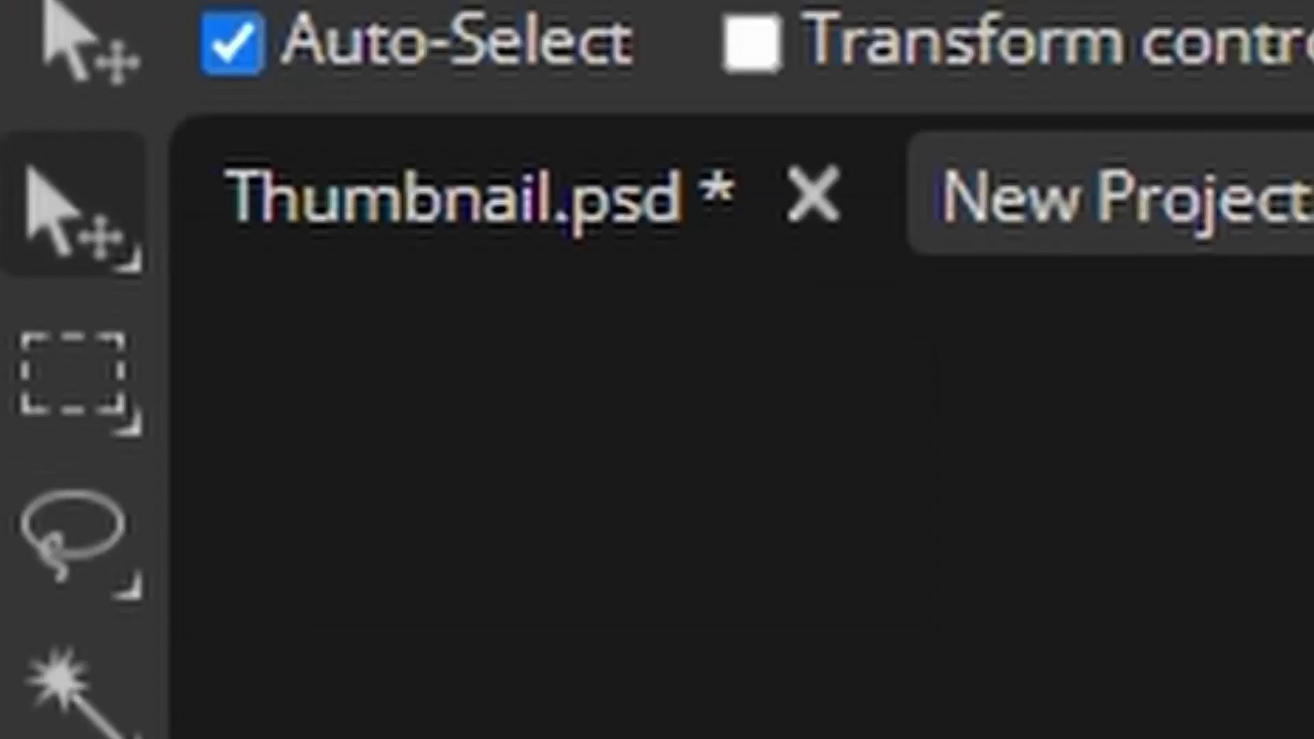
# Select the canvas interior inside the stroke, about 2520 × 1400 px, and clear it from the black layer to leave a border
pyautogui.click(76, 384)
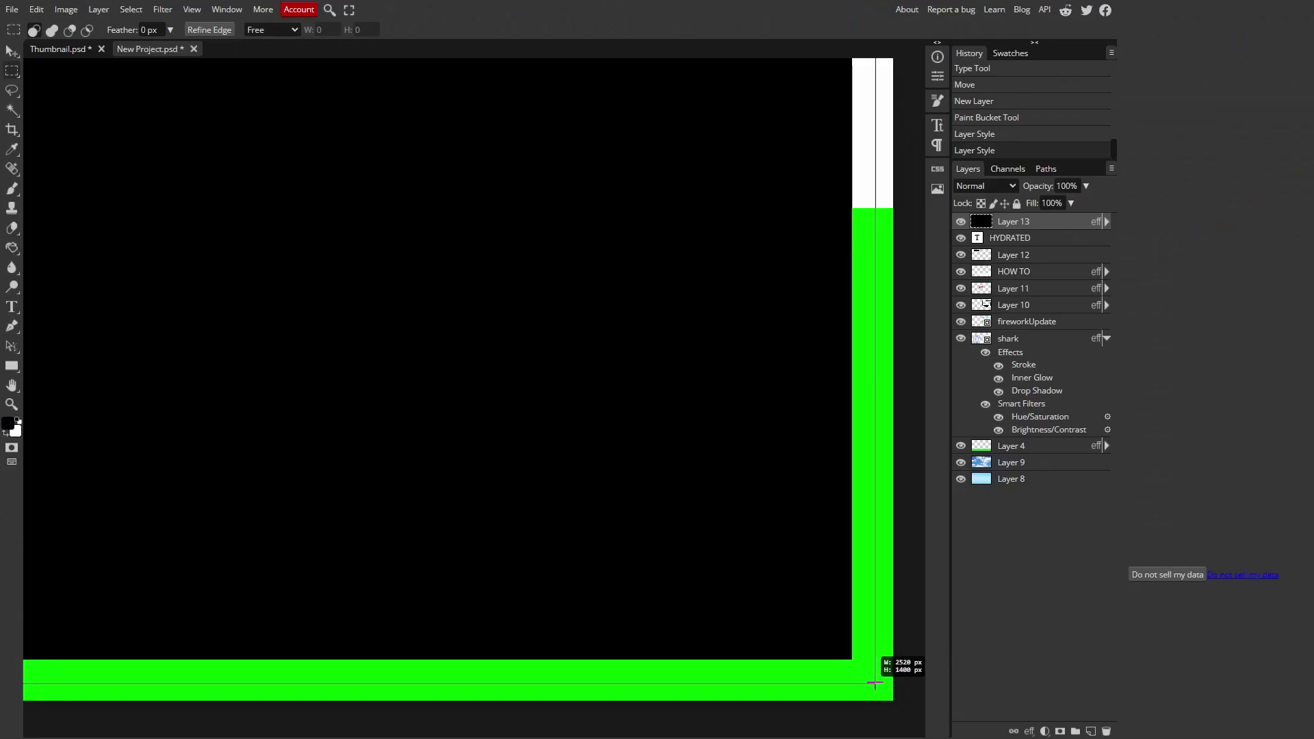
pyautogui.moveTo(23, 58); pyautogui.dragTo(842, 650)
pyautogui.press('Delete')
pyautogui.scroll(-8, 731, 573)
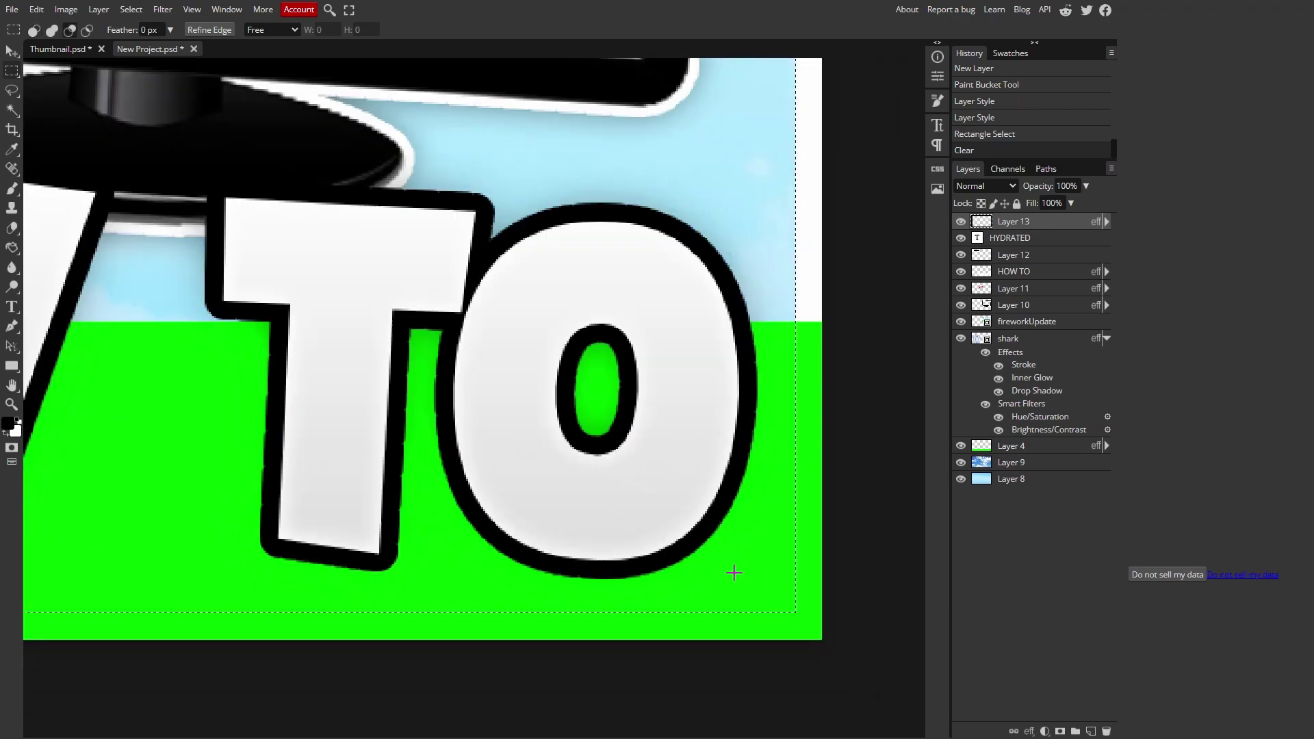
pyautogui.scroll(4, 526, 464)
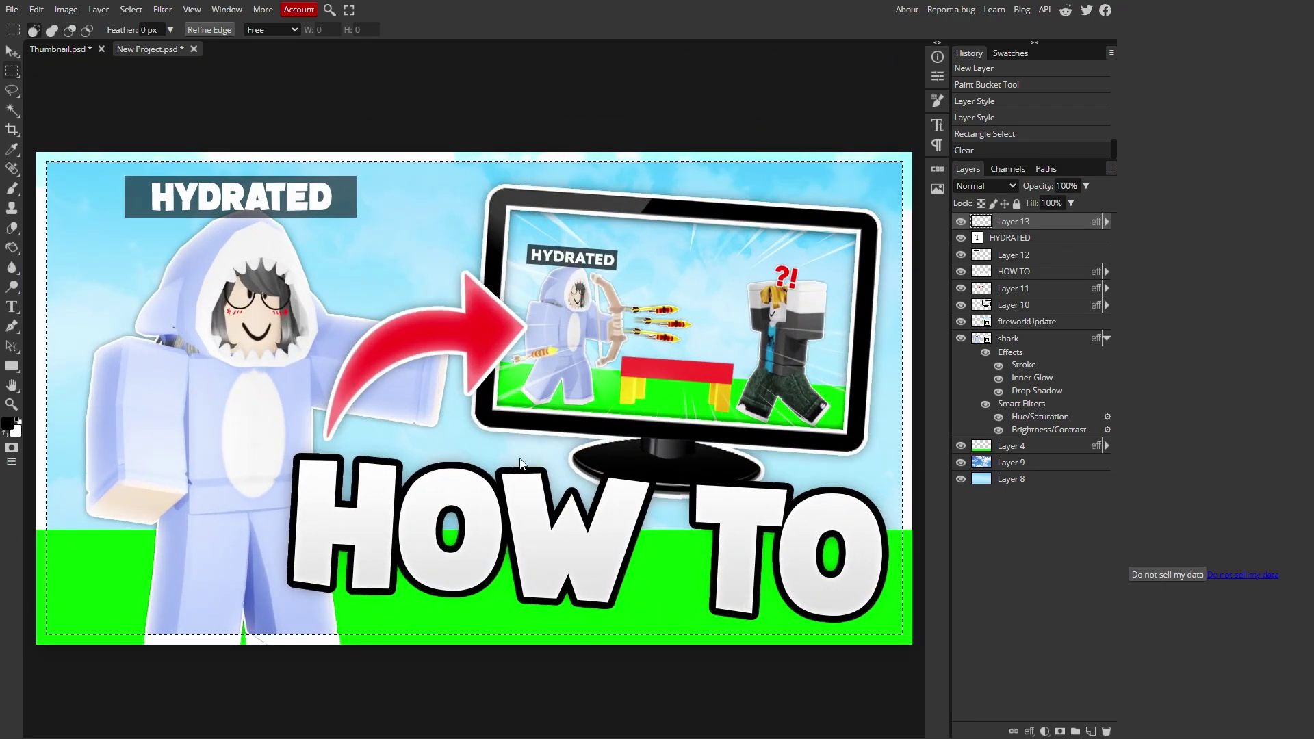
# Undo and redo the clearing of the border's interior to compare, and remove the selection
pyautogui.hotkey('ctrl', 'z')
pyautogui.hotkey('ctrl', 'shift', 'z')
pyautogui.hotkey('ctrl', 'z')
pyautogui.hotkey('ctrl', 'shift', 'z')
pyautogui.hotkey('ctrl', 'd')
pyautogui.press('v')
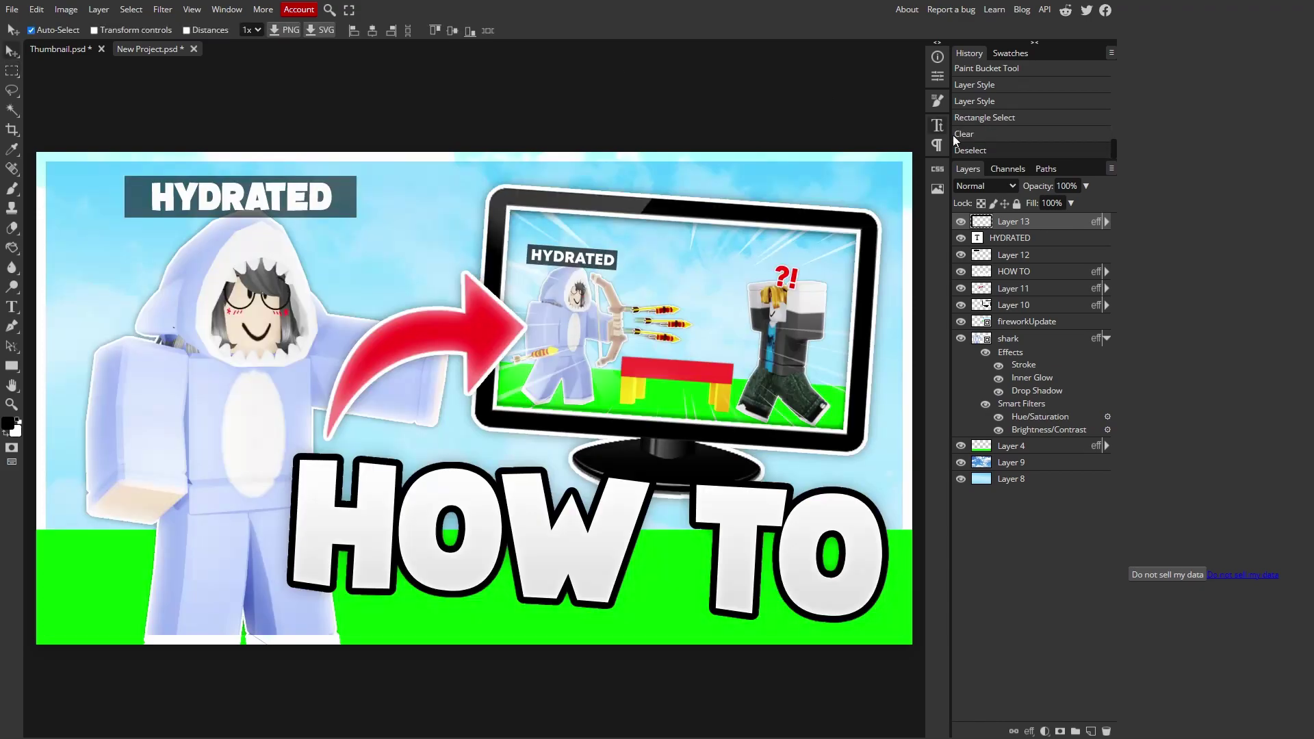
# Check the border's shadow in Thumbnail.psd and add a similar shadow effect to the border layer in New Project.psd
pyautogui.click(84, 45)
pyautogui.scroll(6, 787, 363)
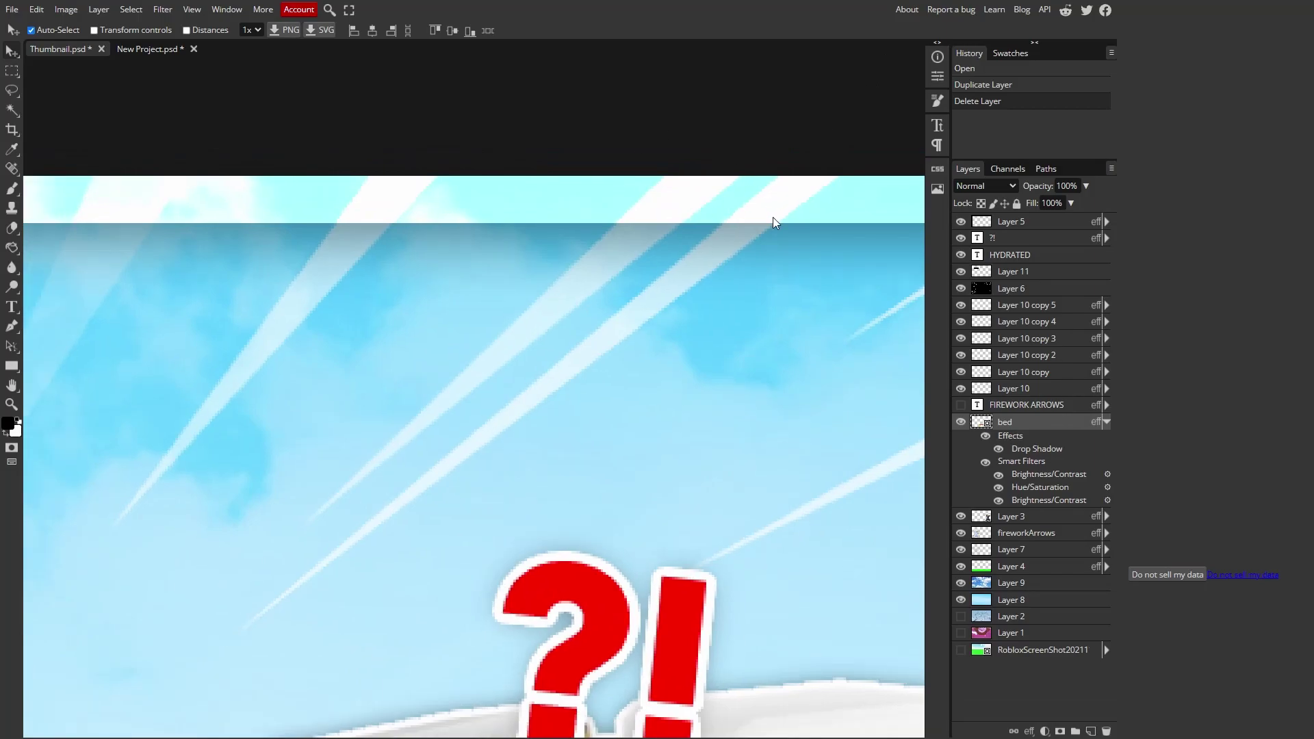
pyautogui.scroll(-6, 770, 226)
pyautogui.click(147, 48)
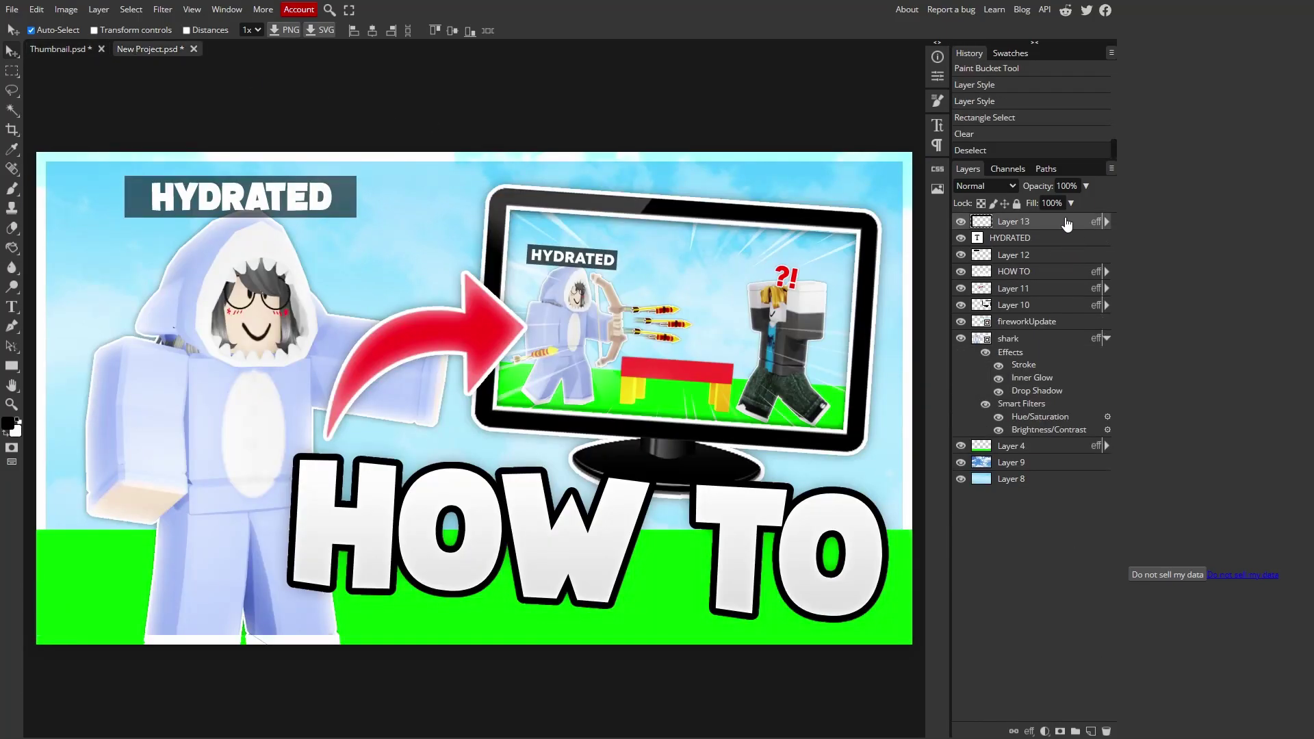
pyautogui.doubleClick(1066, 224)
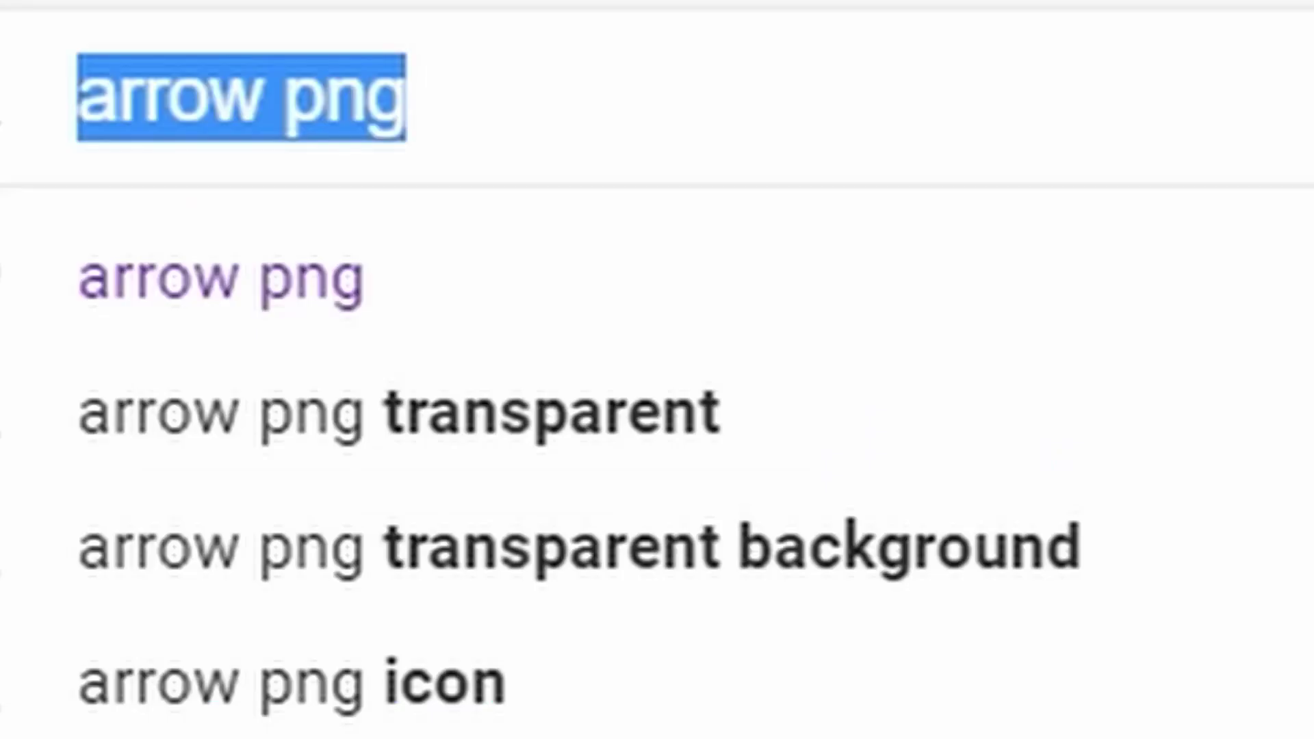
# Search Google Images in the browser for "anime running lines" and copy the first black Speedlines Overlay image
pyautogui.write('animae')
pyautogui.press('BackSpace')
pyautogui.press('BackSpace')
pyautogui.write('e')
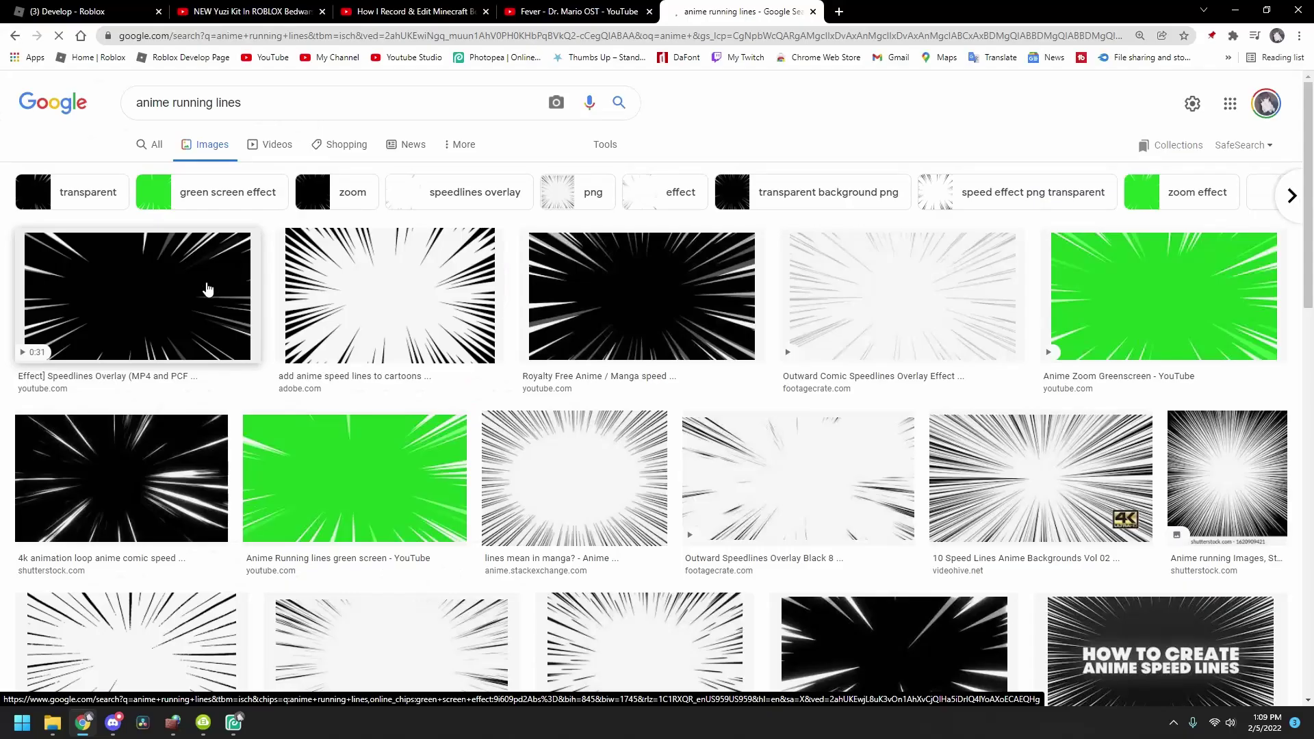
pyautogui.click(206, 287)
pyautogui.rightClick(1020, 173)
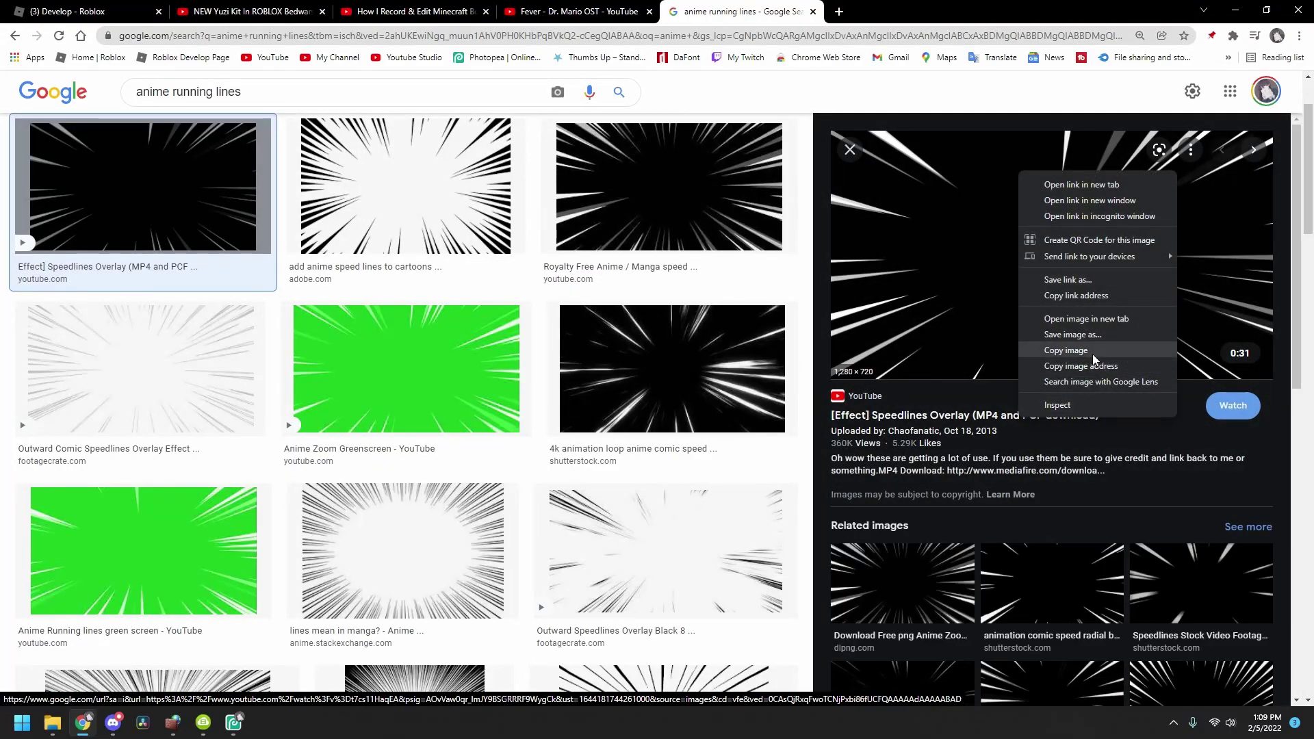
pyautogui.click(1066, 350)
# Switch back to Photopea, paste the speed lines image as a new layer and set its blend mode to Screen
pyautogui.click(234, 720)
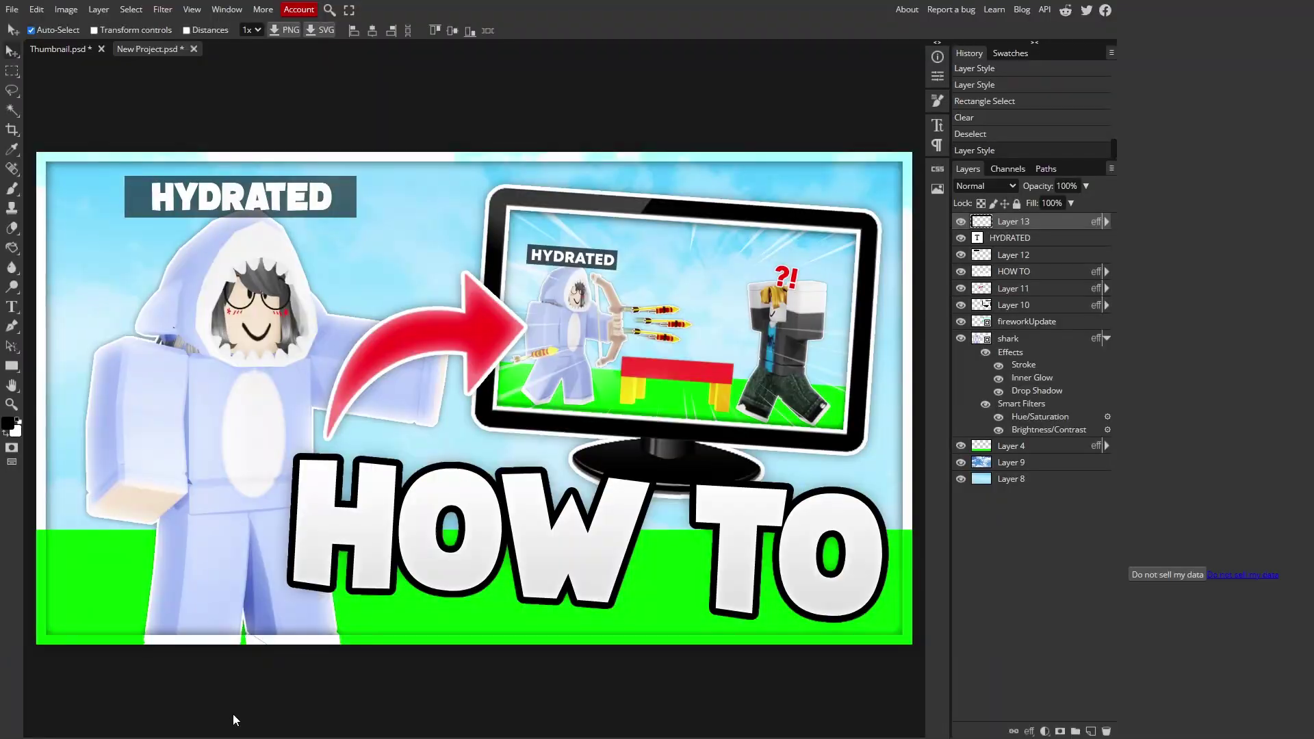
pyautogui.hotkey('ctrl', 'v')
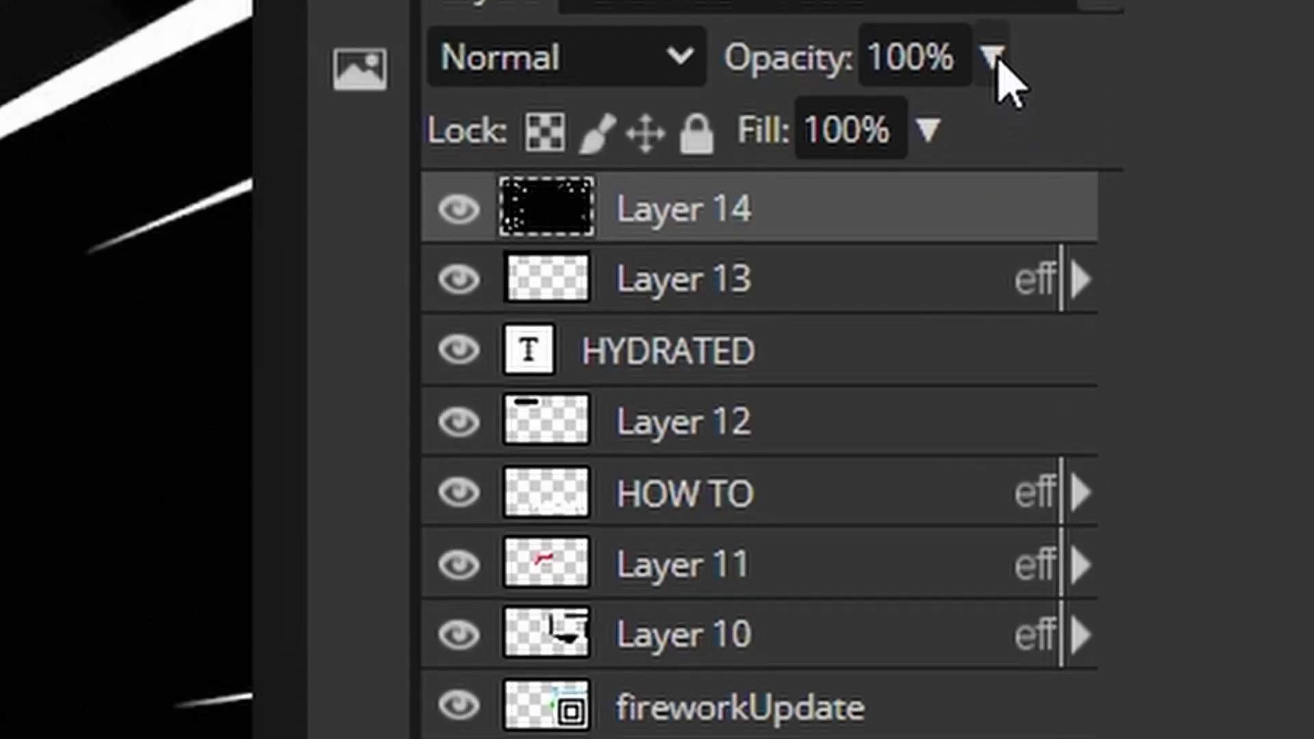
pyautogui.click(1086, 185)
pyautogui.click(997, 187)
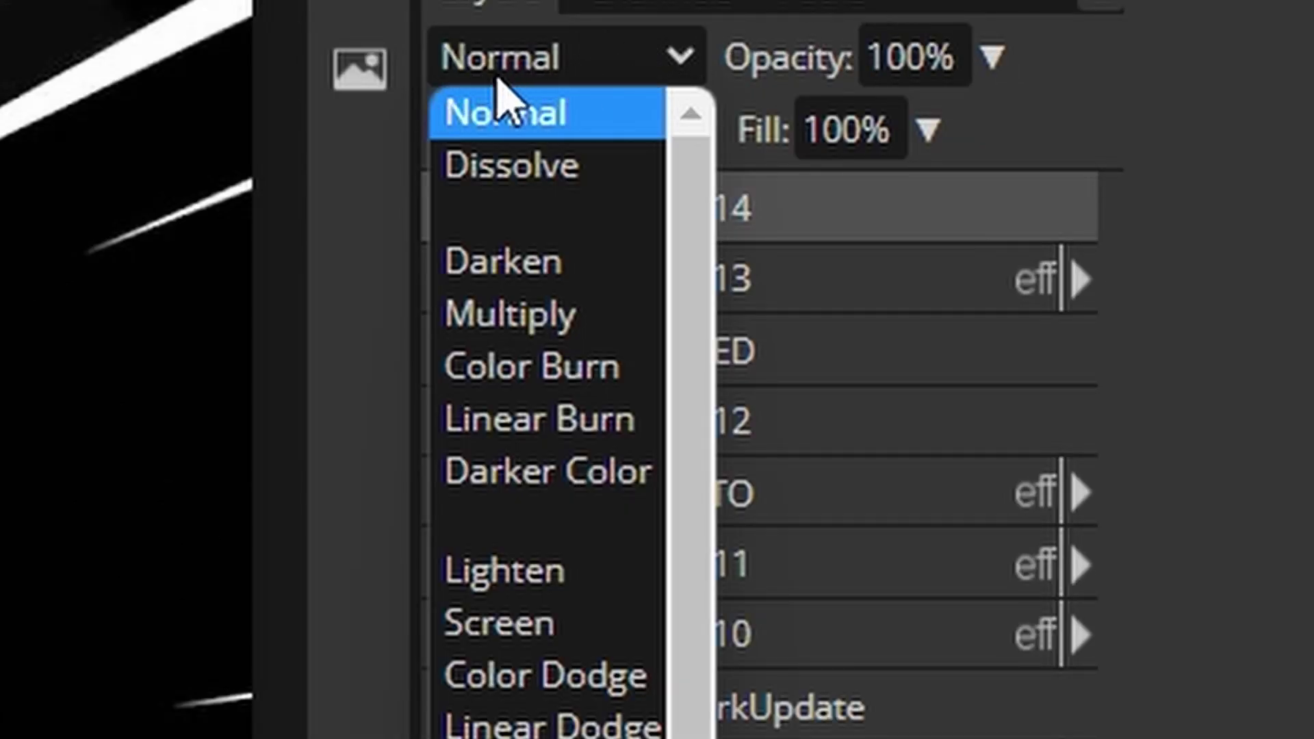
pyautogui.click(625, 622)
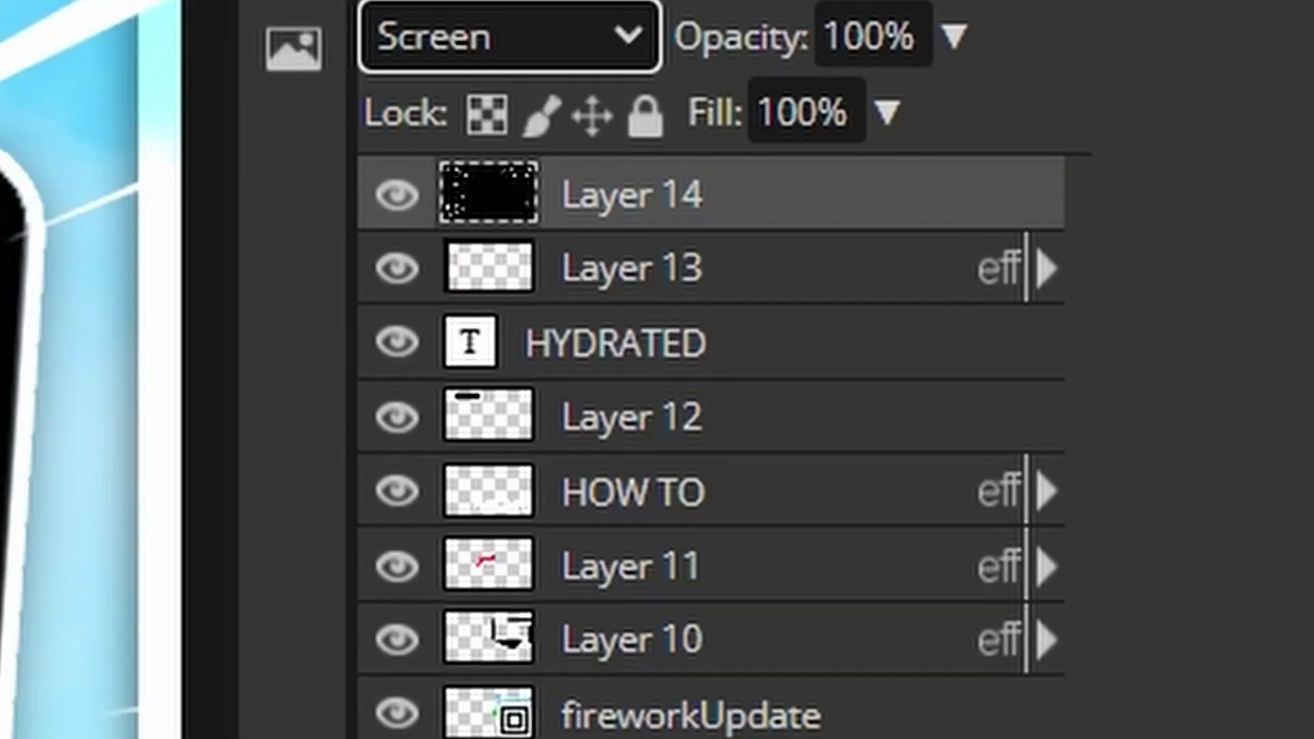
# Move the speed lines layer beneath the border layer and lower its opacity to about 39%
pyautogui.moveTo(851, 208); pyautogui.dragTo(878, 323)
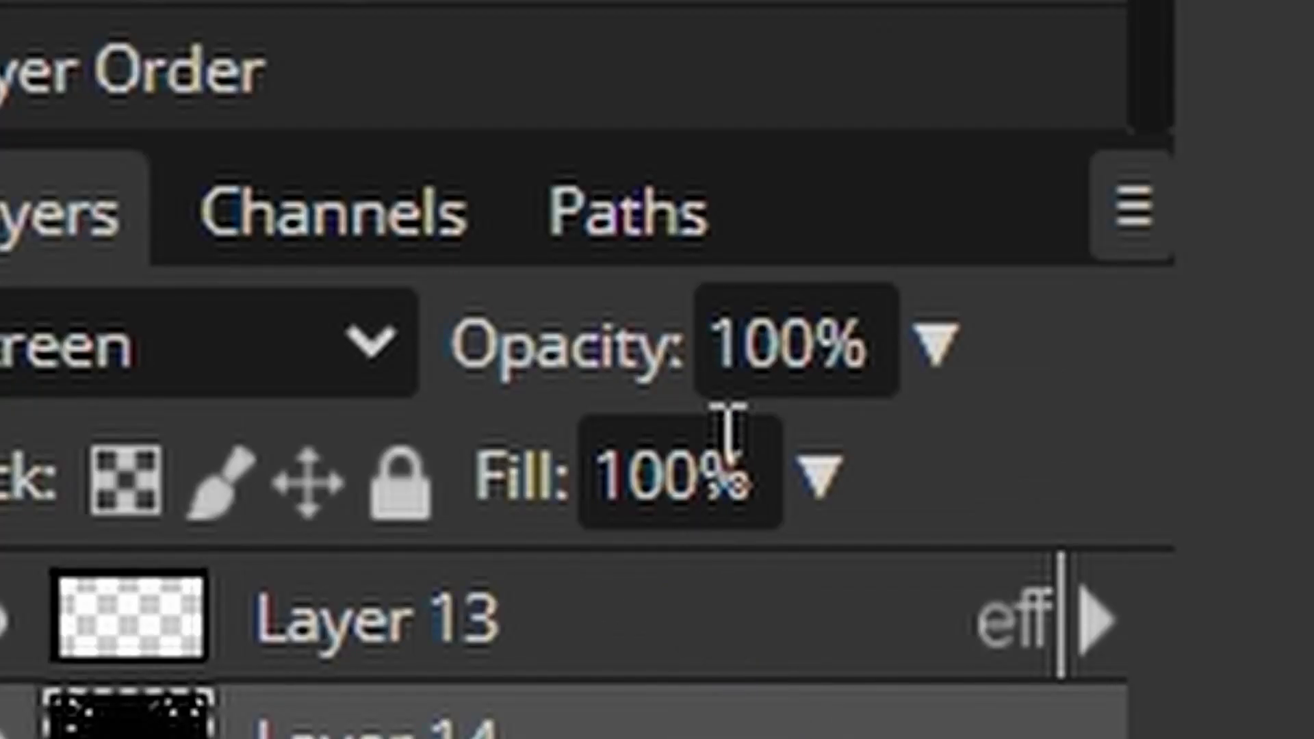
pyautogui.click(888, 113)
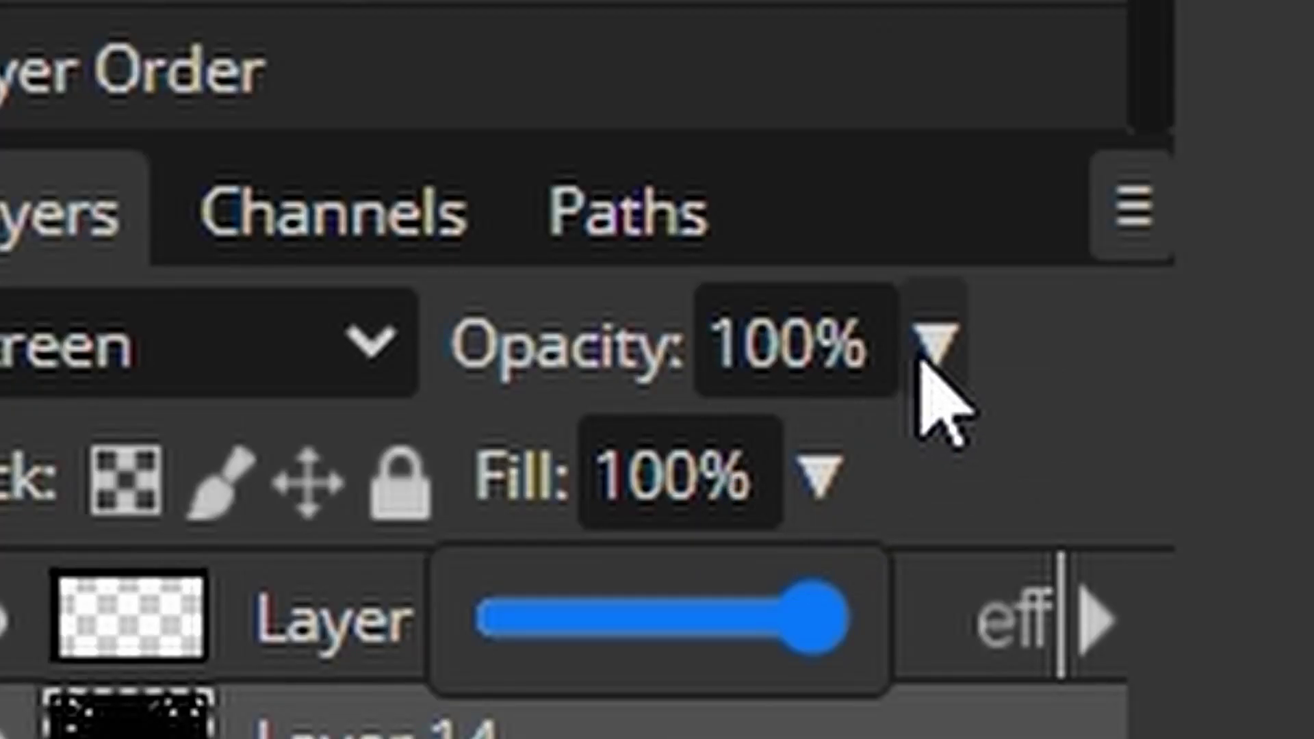
pyautogui.click(955, 36)
pyautogui.moveTo(804, 520); pyautogui.dragTo(693, 493)
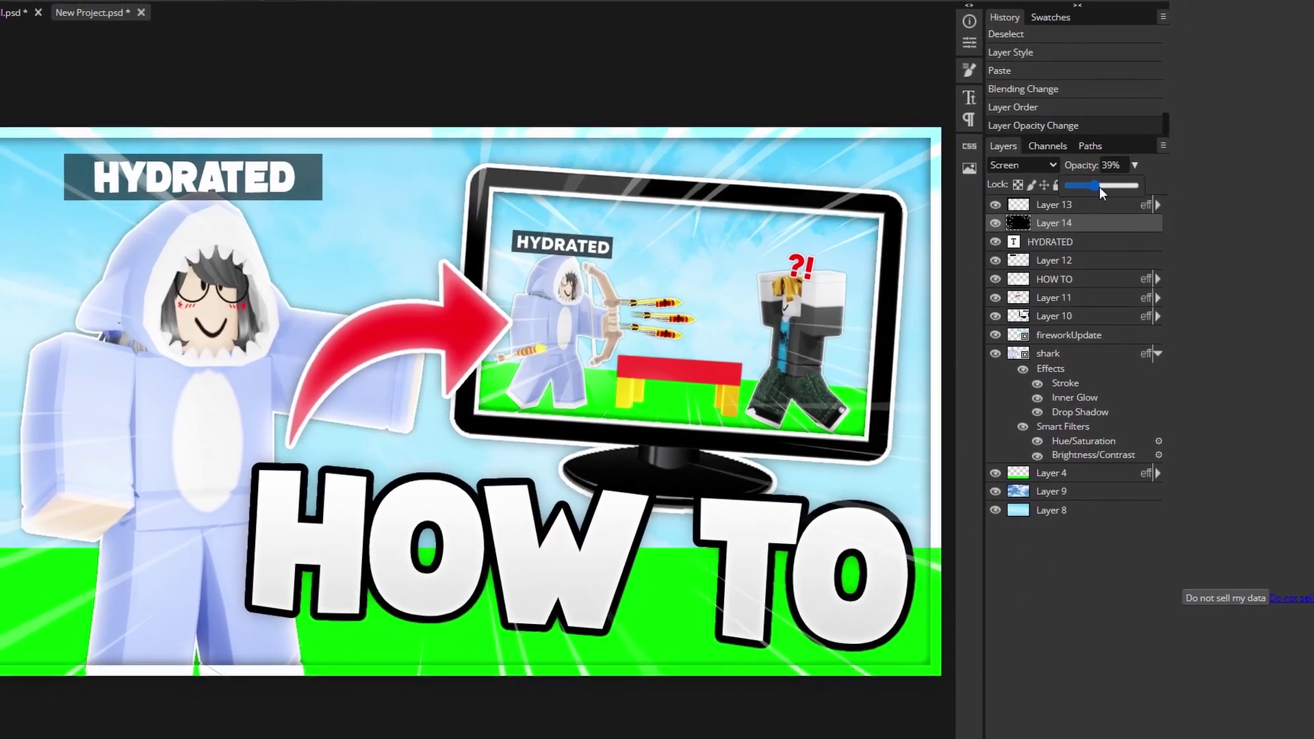
pyautogui.click(1057, 260)
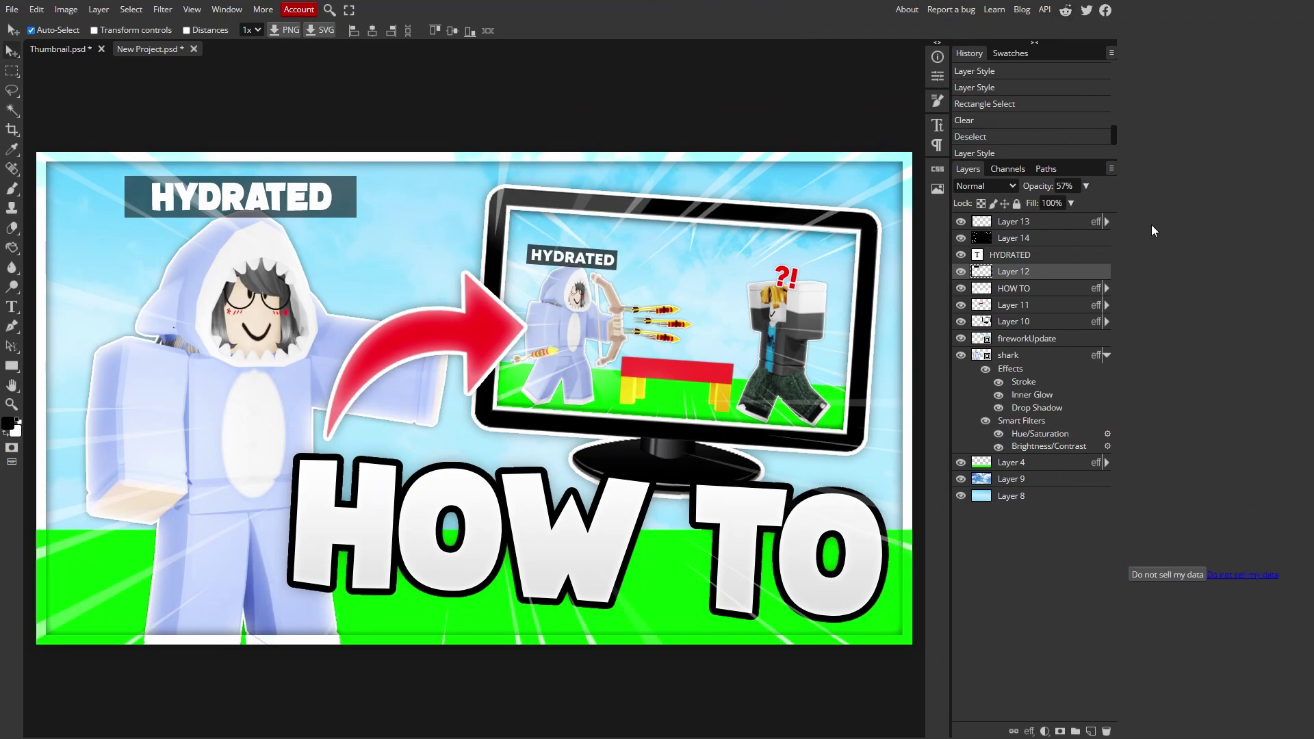
# Export the finished thumbnail as New Project.png
pyautogui.click(51, 49)
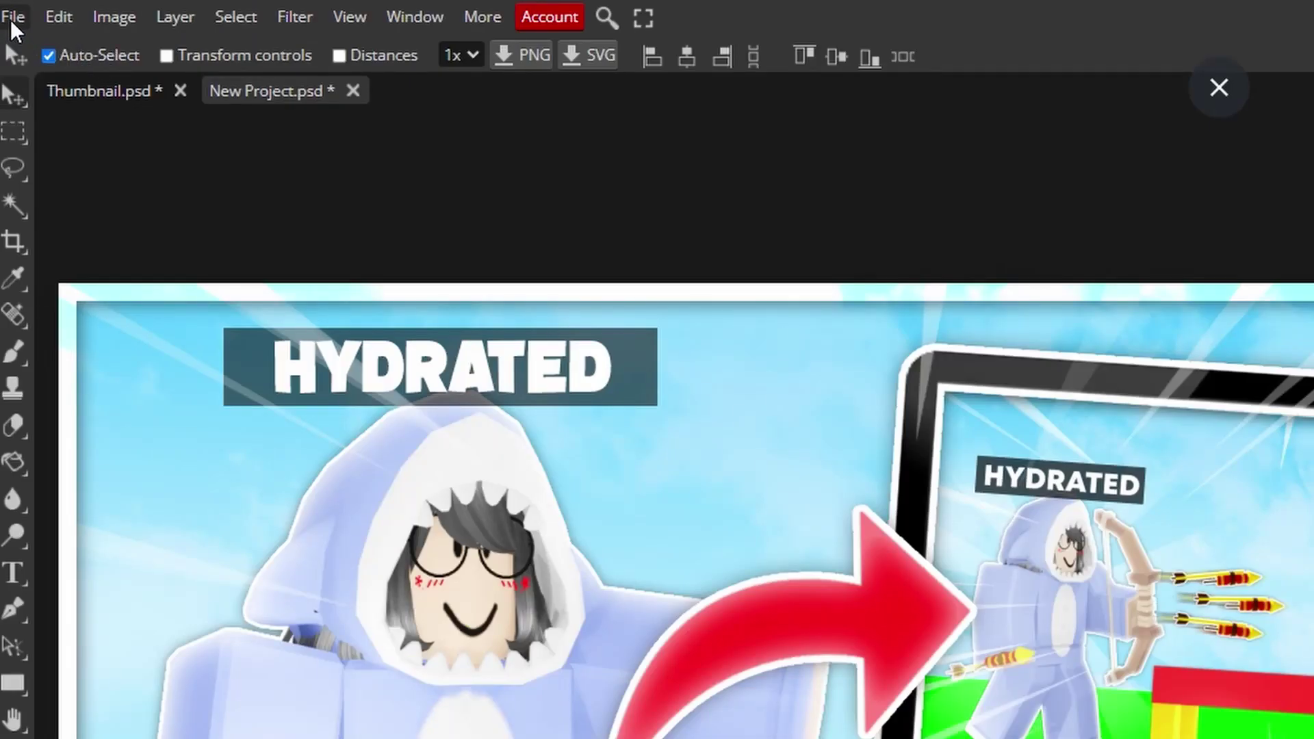
pyautogui.click(10, 19)
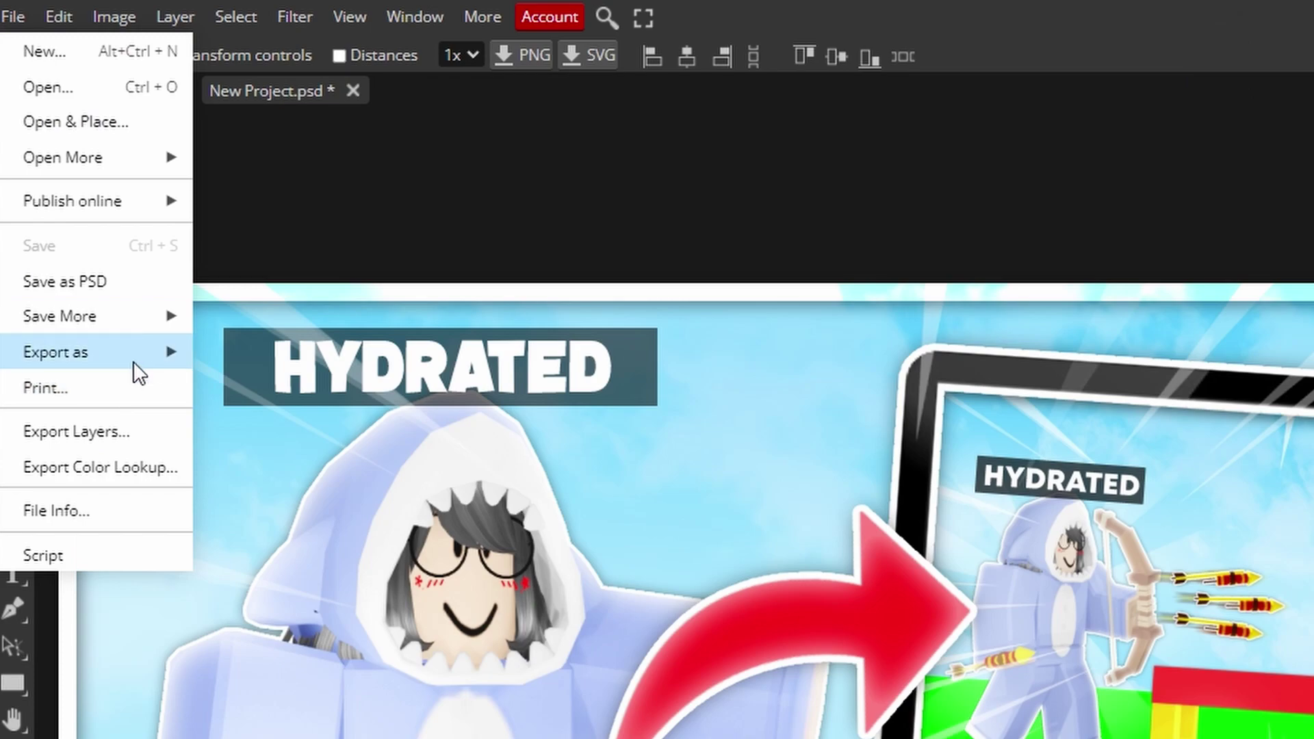
pyautogui.moveTo(141, 356)
pyautogui.click(301, 353)
pyautogui.click(895, 493)
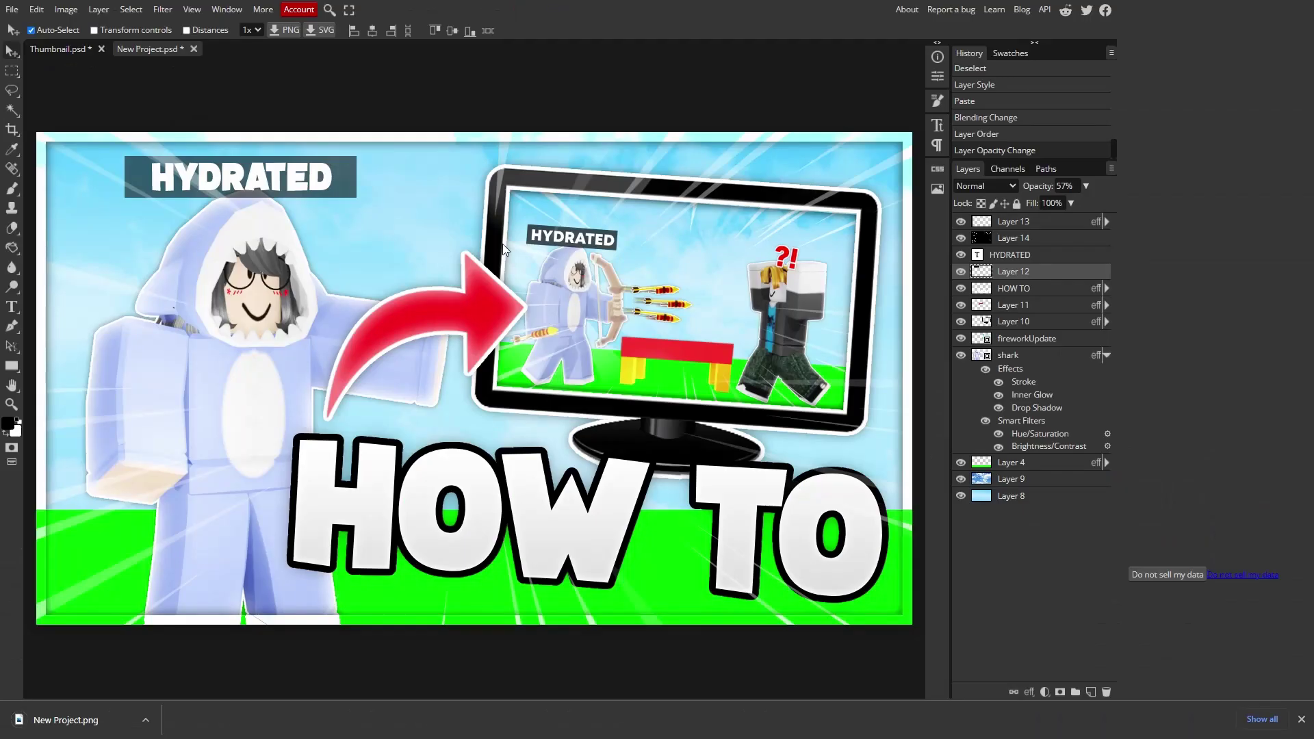